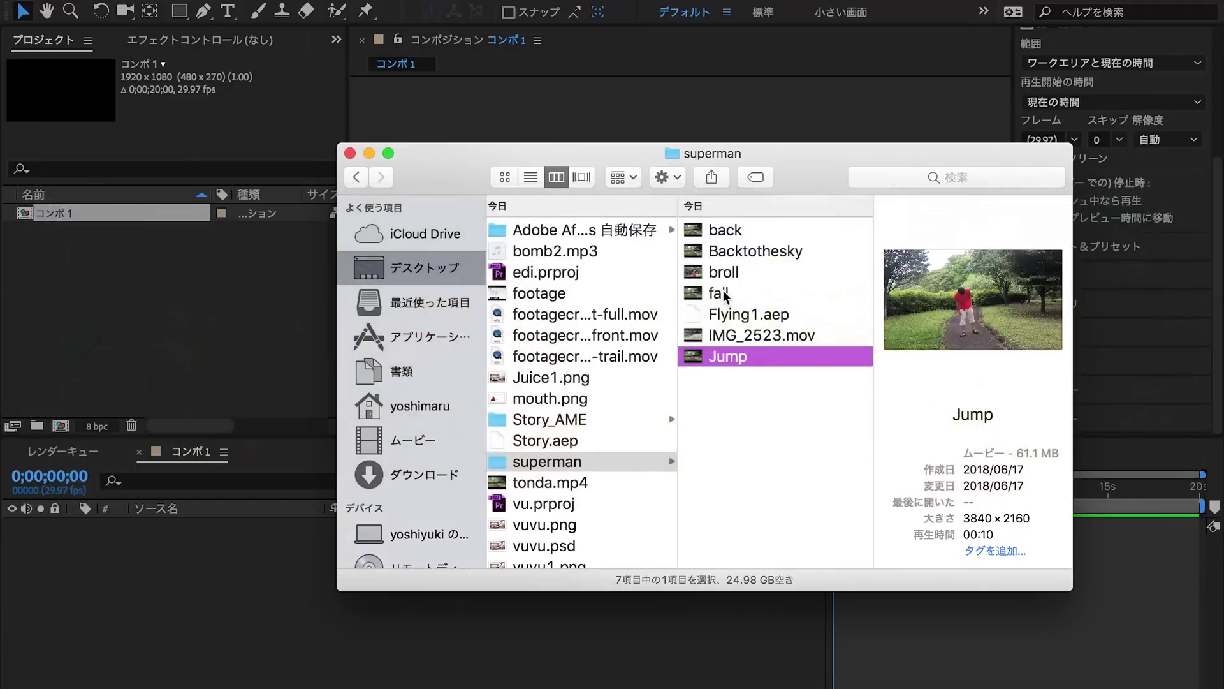
Step: Import the selected park clips from Finder into the Project panel
left_click(725, 294, "super")
left_click(725, 272, "super")
left_click(759, 251, "super")
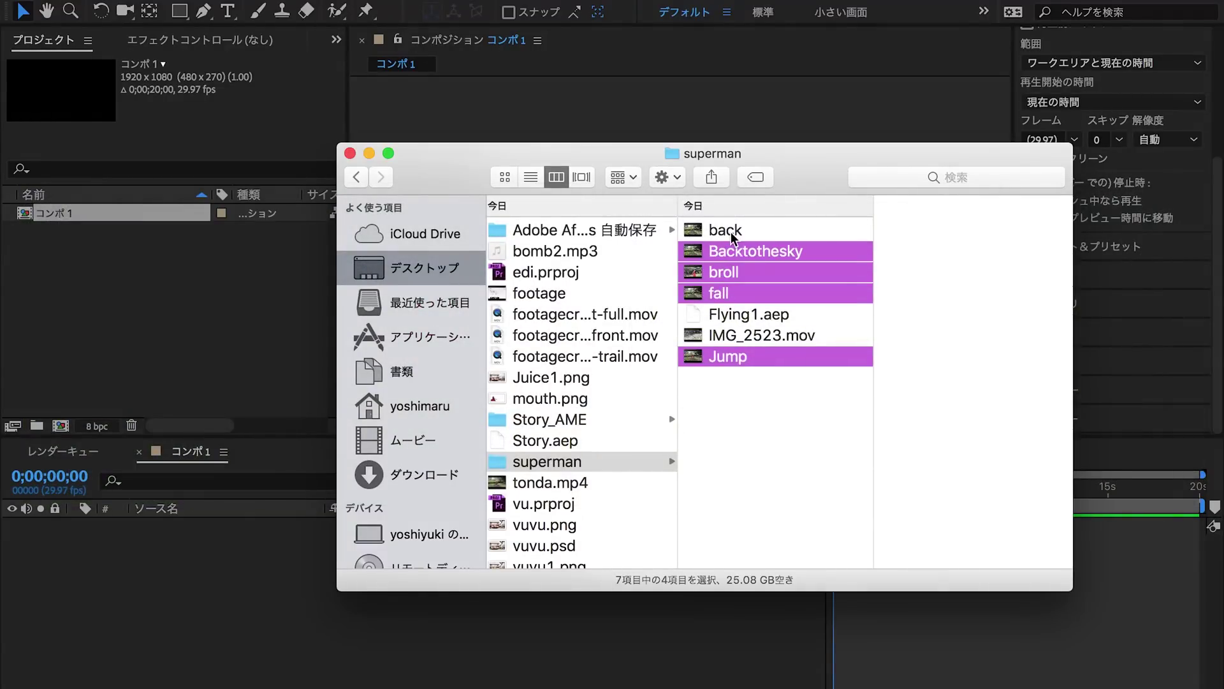
left_click(725, 230, "super")
left_click_drag(725, 230, 171, 281)
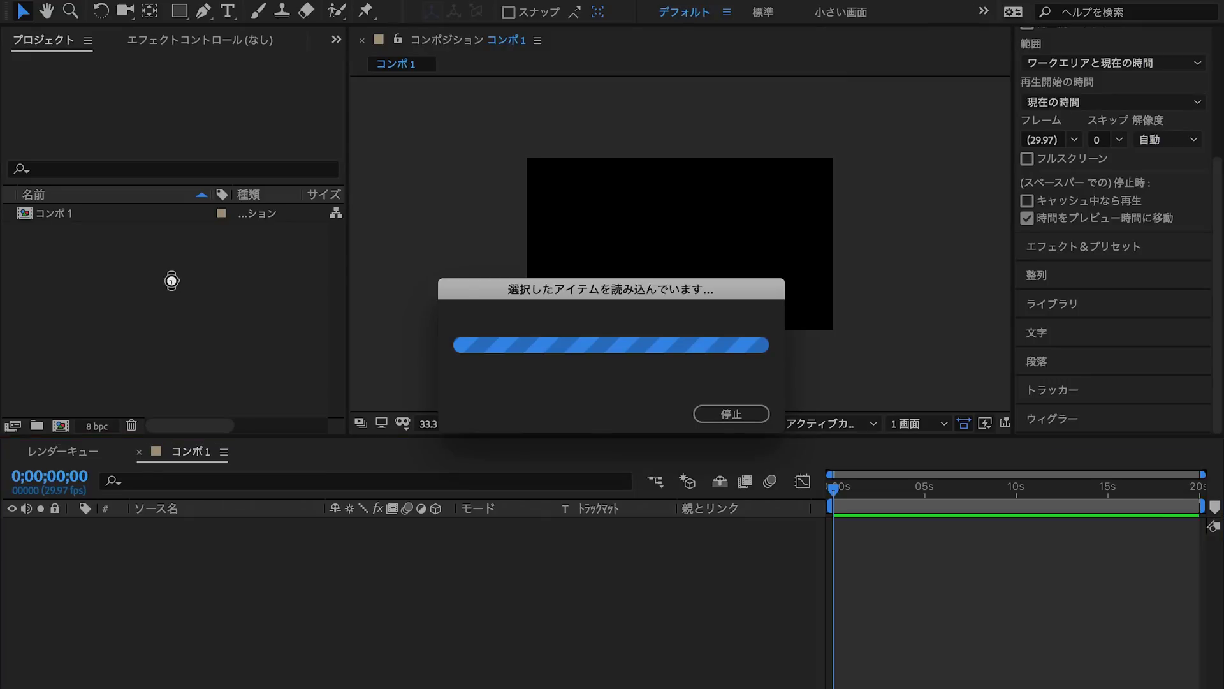
Step: Place Backtothesky.mov in コンポ1 at 50% scale and set the time to one second
left_click(82, 234)
left_click_drag(83, 233, 142, 553)
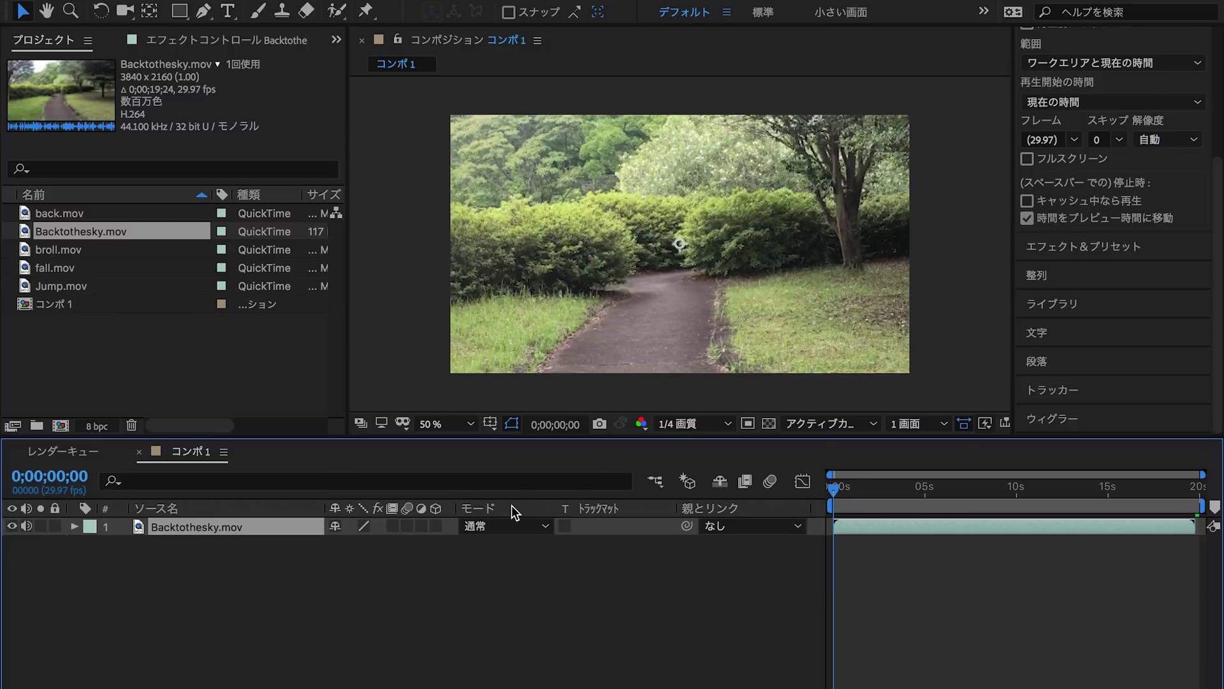
key("s")
left_click_drag(357, 547, 349, 552)
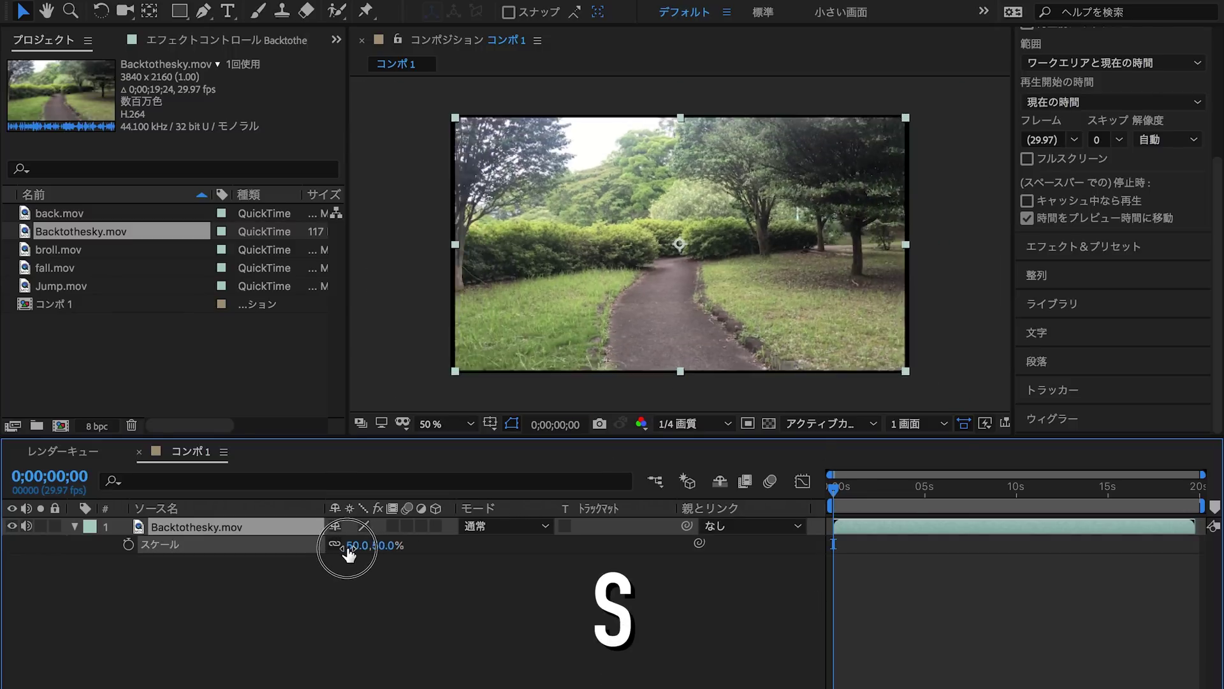
left_click(852, 489)
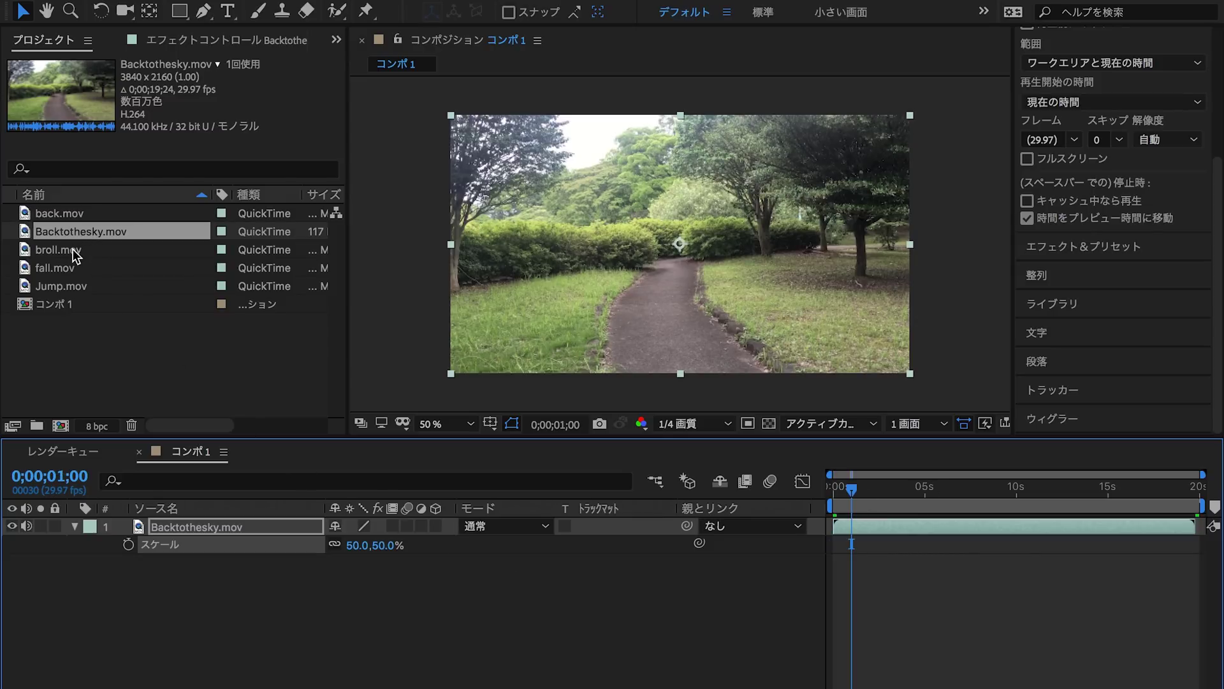
left_click(60, 287)
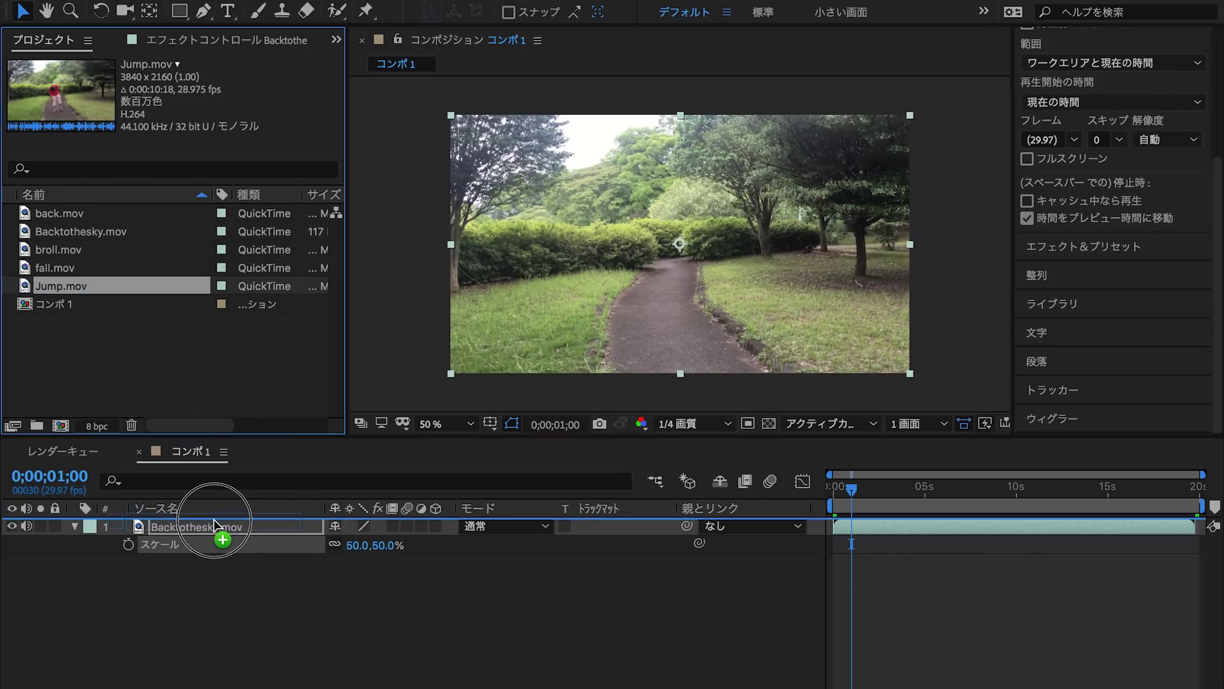
Step: Add Jump.mov above the background layer and set its scale to 50%
left_click_drag(223, 509, 213, 519)
key("s")
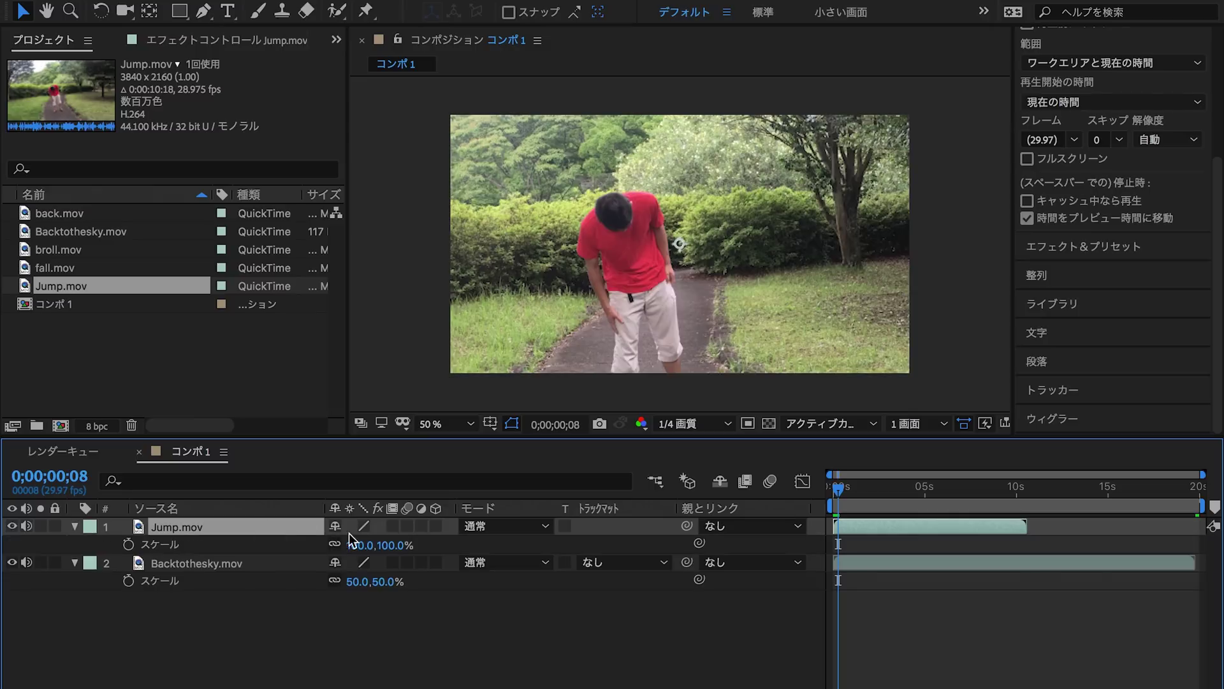
left_click(357, 544)
key("Return")
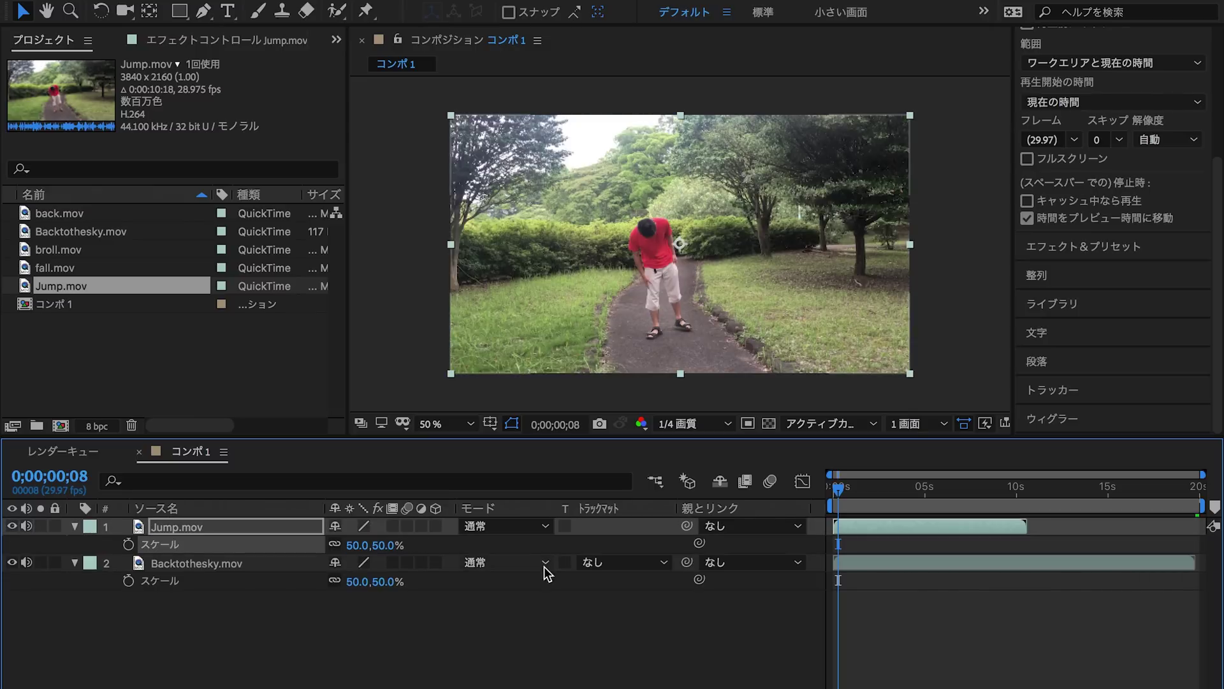
Step: Preview the composition from around the eight-second mark
left_click_drag(838, 488, 842, 491)
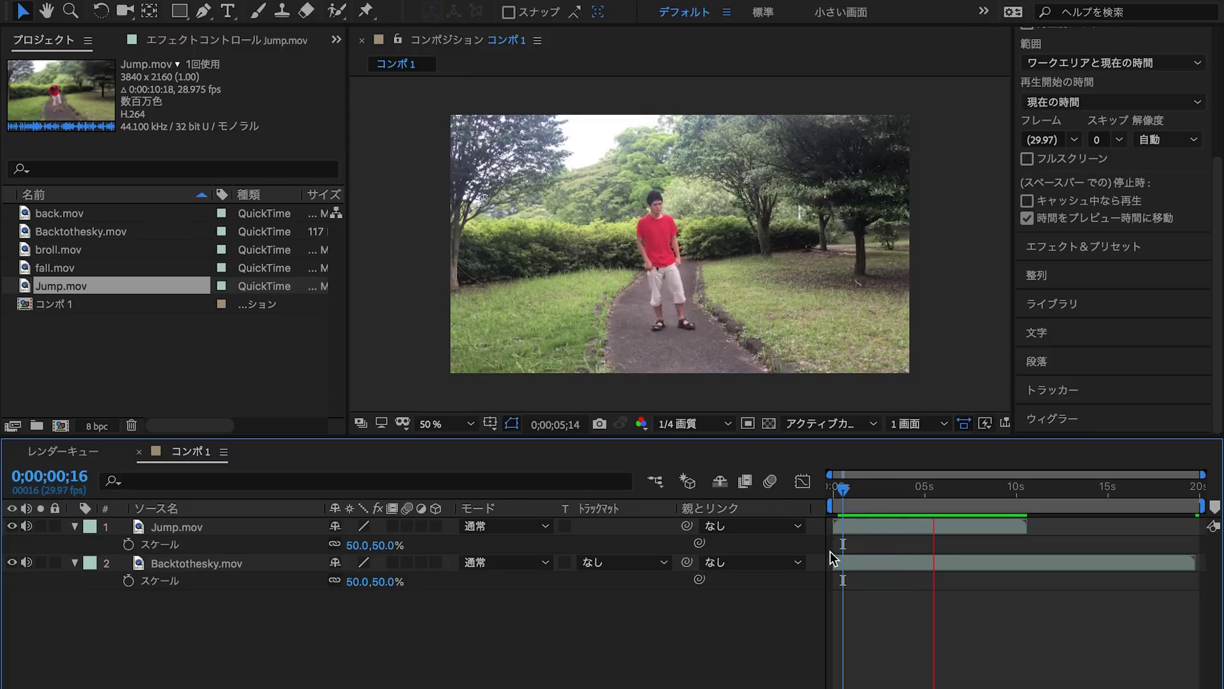
left_click_drag(995, 490, 955, 507)
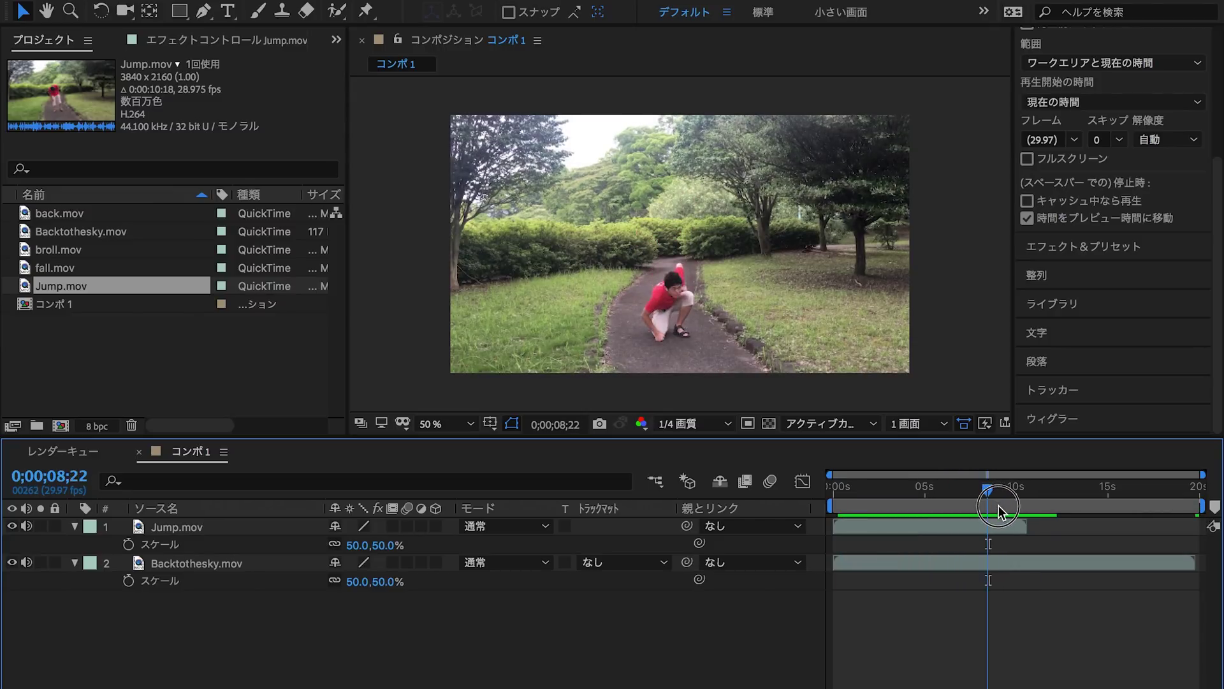
key("space")
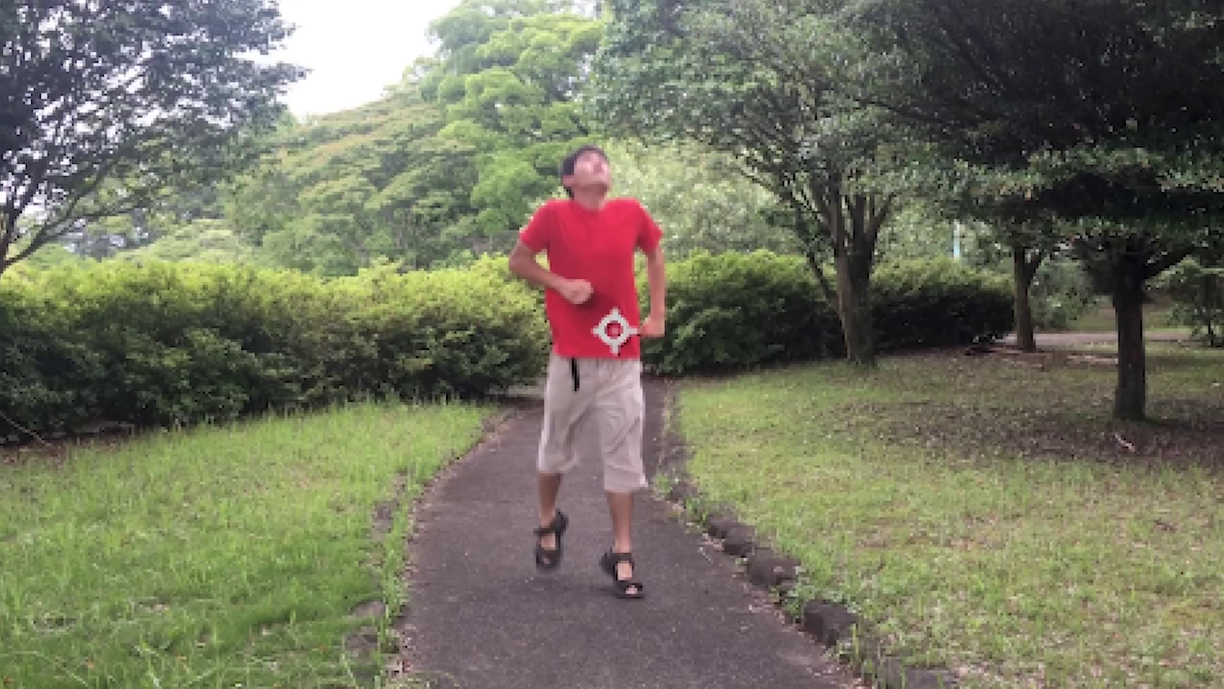
key("s")
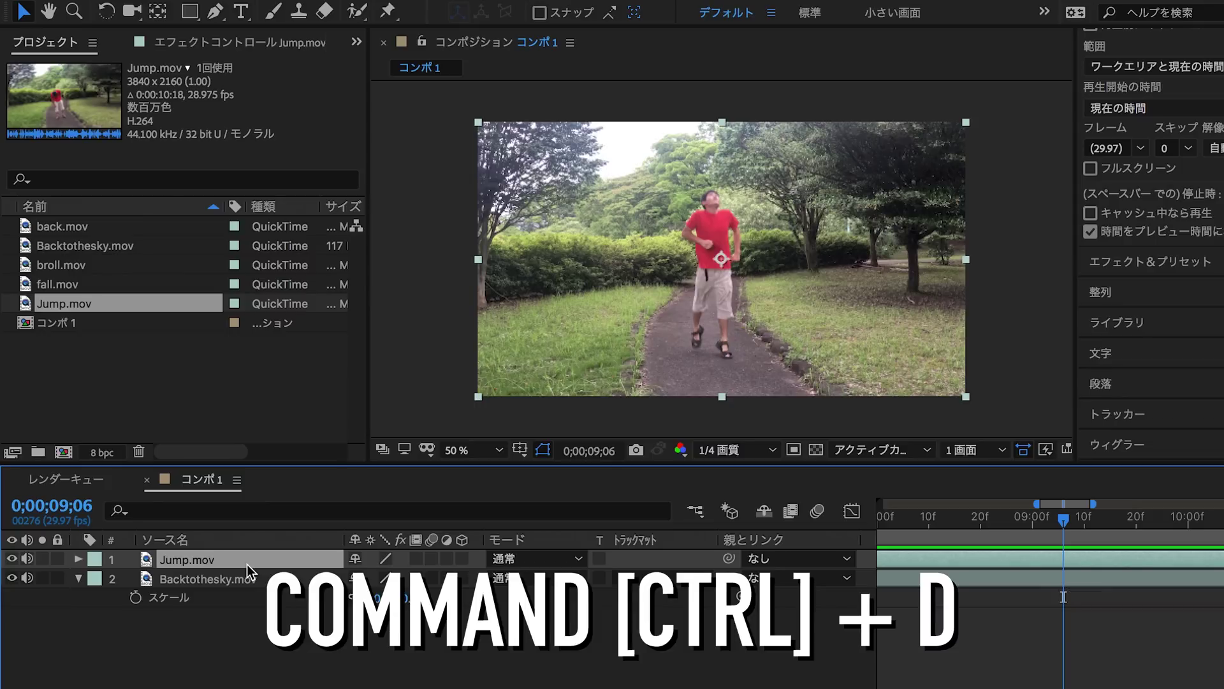
Step: Duplicate the Jump.mov layer and freeze the top copy on the current frame
key("ctrl+d")
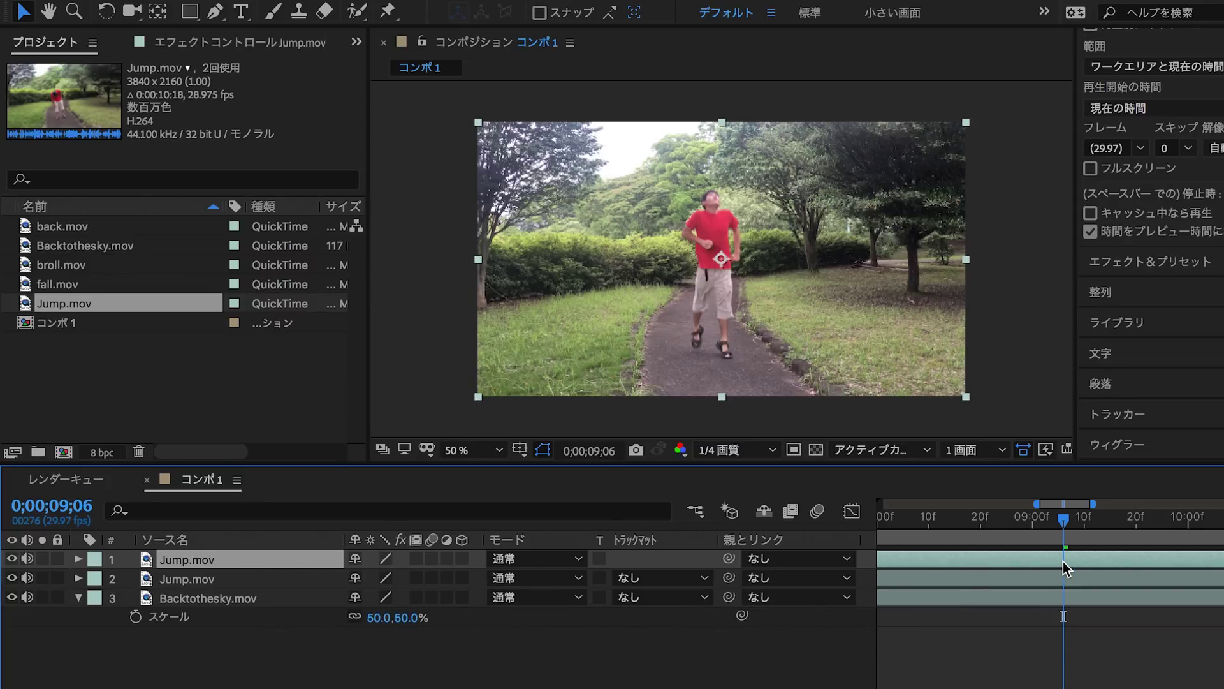
right_click(1064, 565)
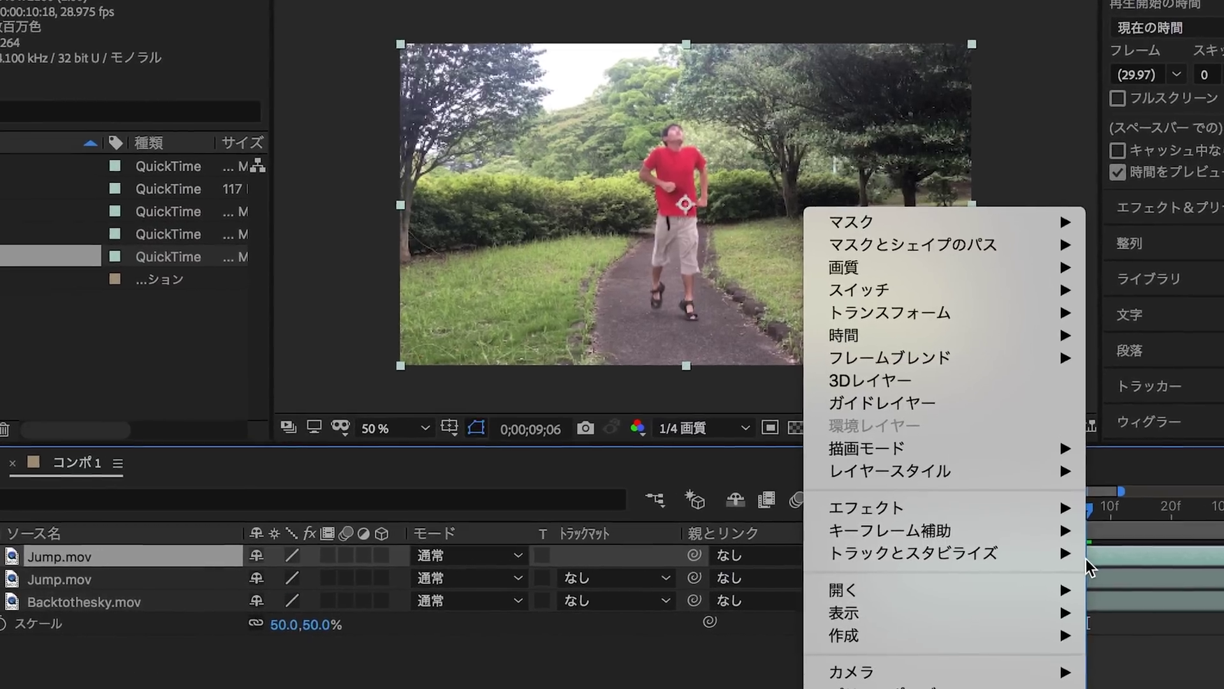
mouse_move(953, 339)
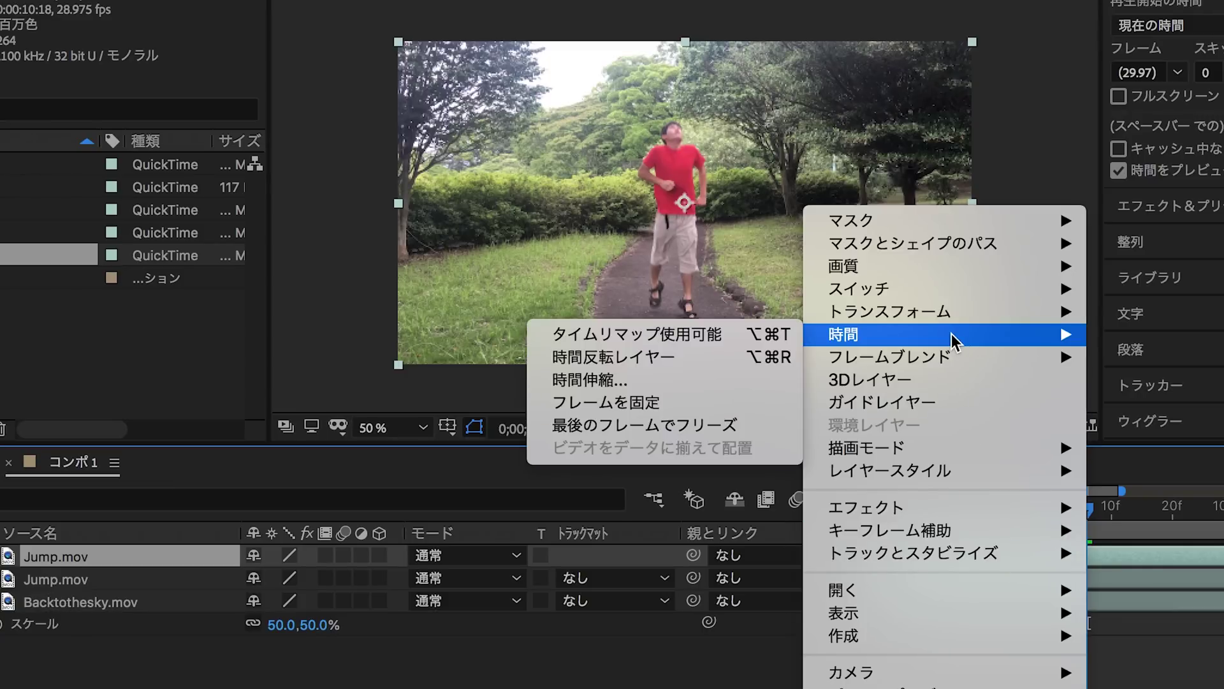
left_click(675, 402)
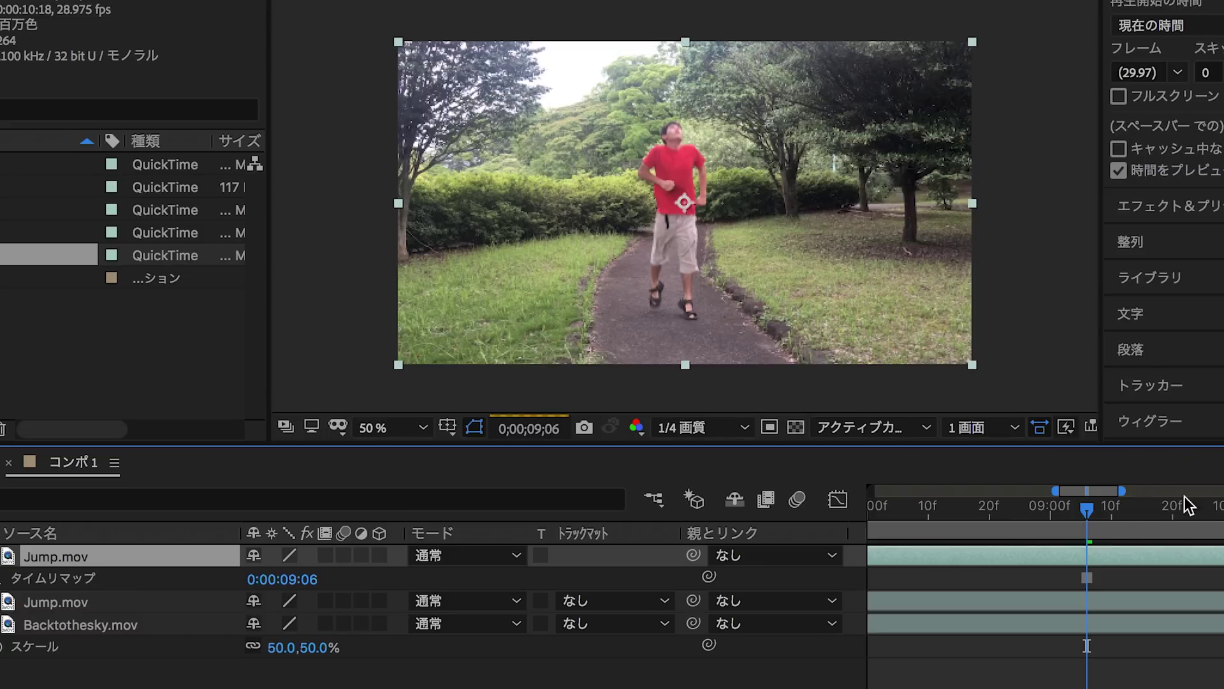
Step: Trim the frozen copy to start, and the lower copy to end, at 9;06
mouse_move(1053, 506)
left_mouse_down()
mouse_move(1107, 512)
mouse_move(962, 510)
mouse_move(1159, 528)
left_mouse_up()
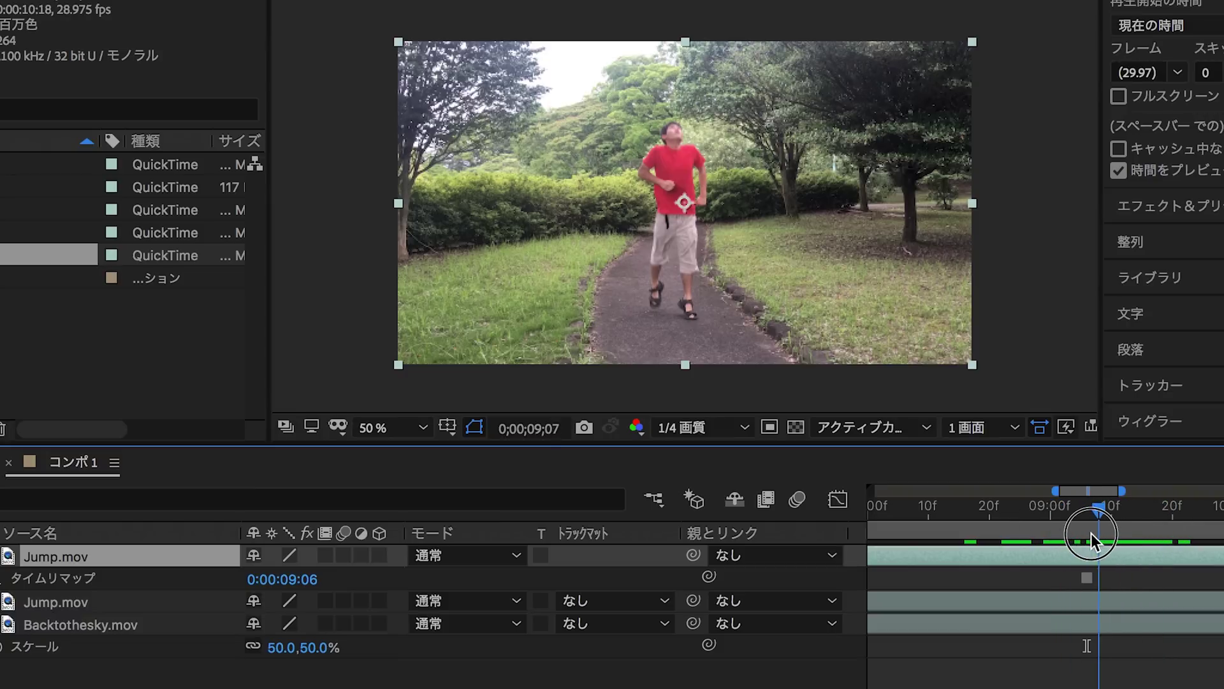
left_click_drag(1085, 533, 1088, 575)
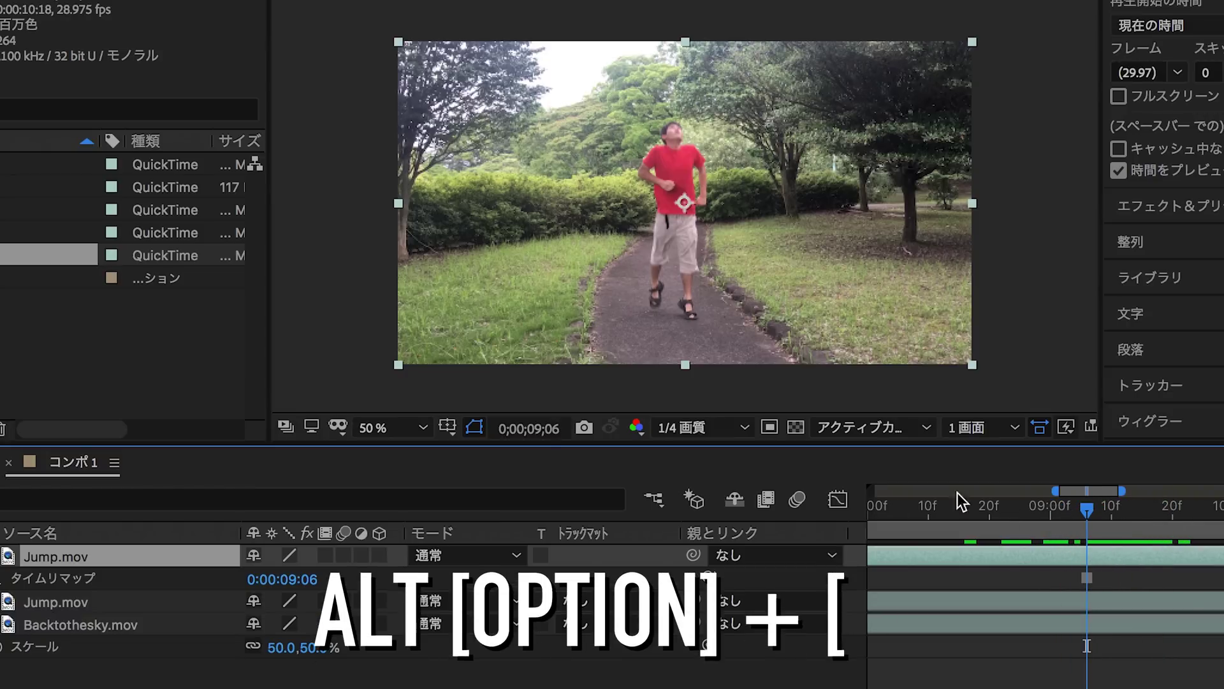
key("alt+bracketleft")
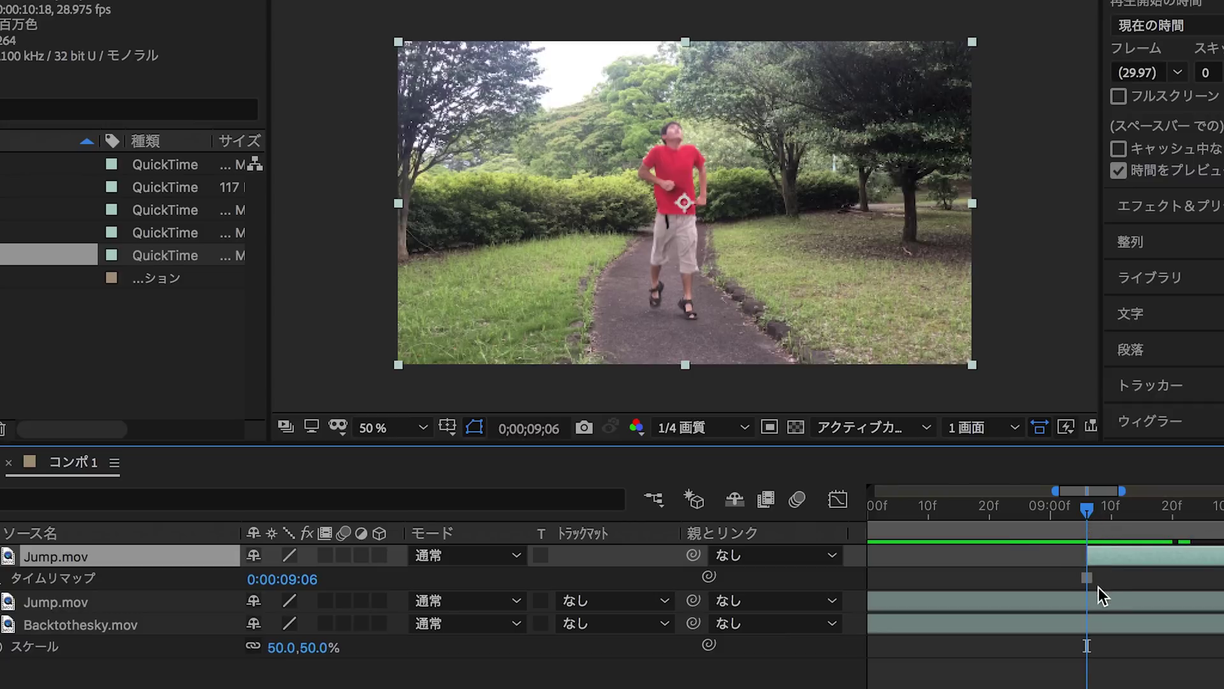
left_click(1099, 599)
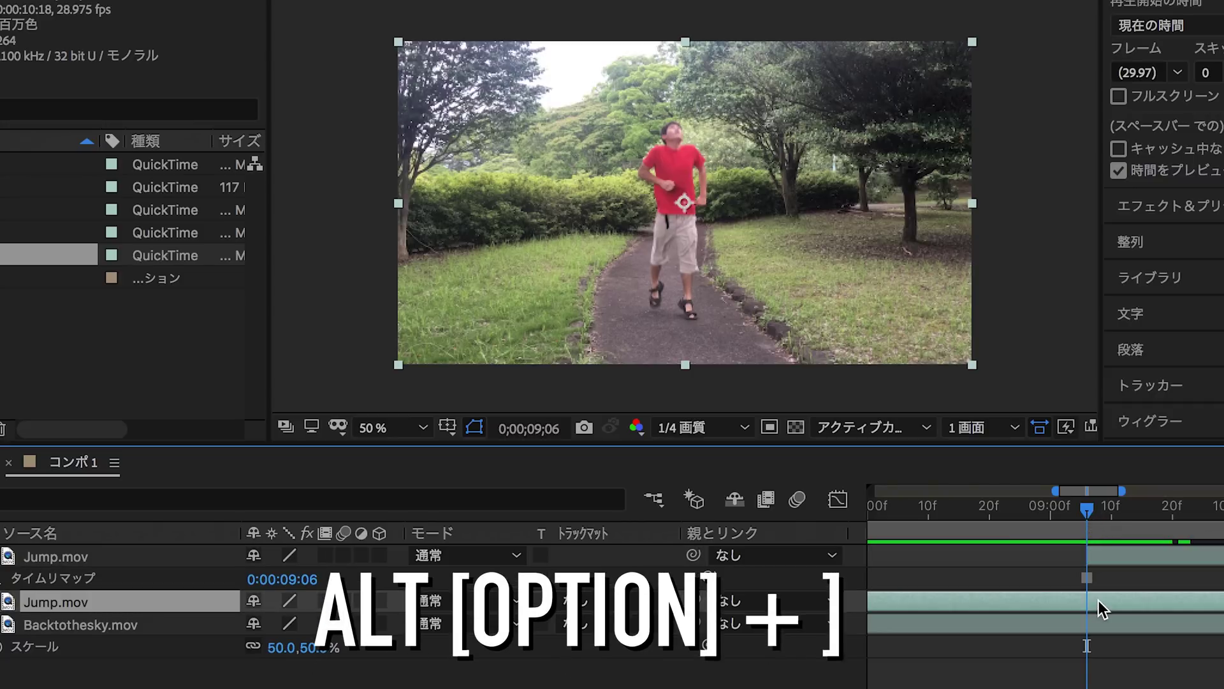
key("alt+bracketright")
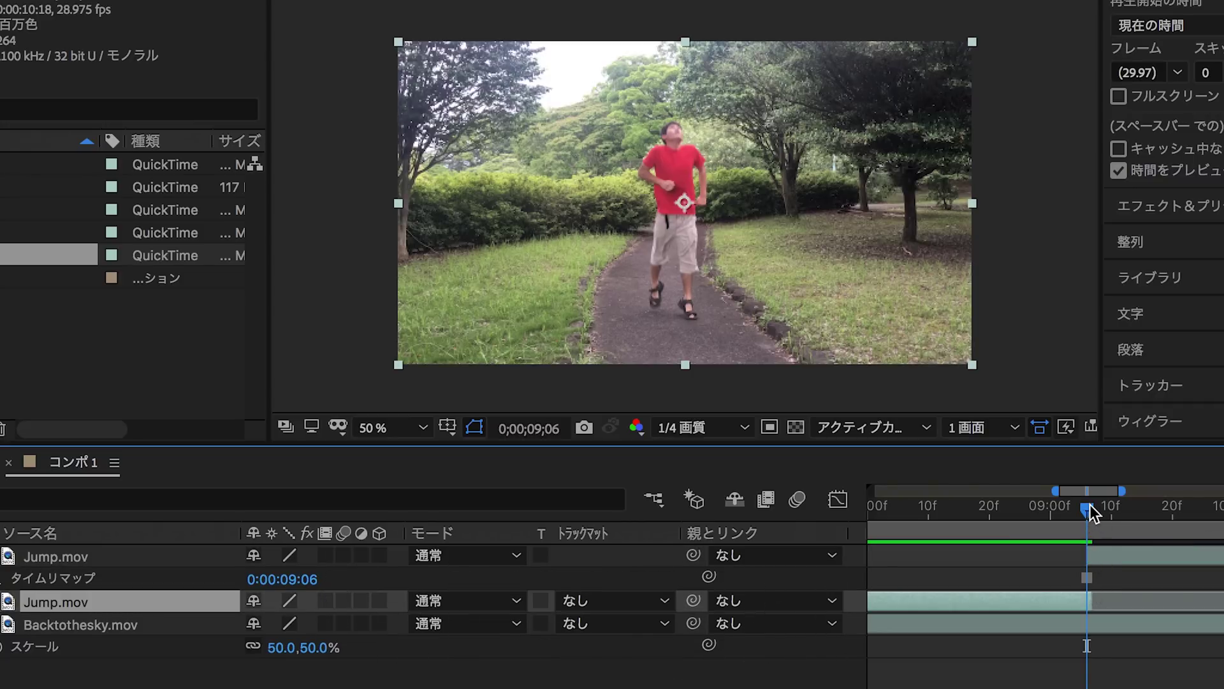
Step: Scrub across the 9;06 cut to check it, zooming the timeline in
mouse_move(1087, 508)
left_mouse_down()
mouse_move(1029, 511)
mouse_move(1124, 520)
mouse_move(1076, 526)
left_mouse_up()
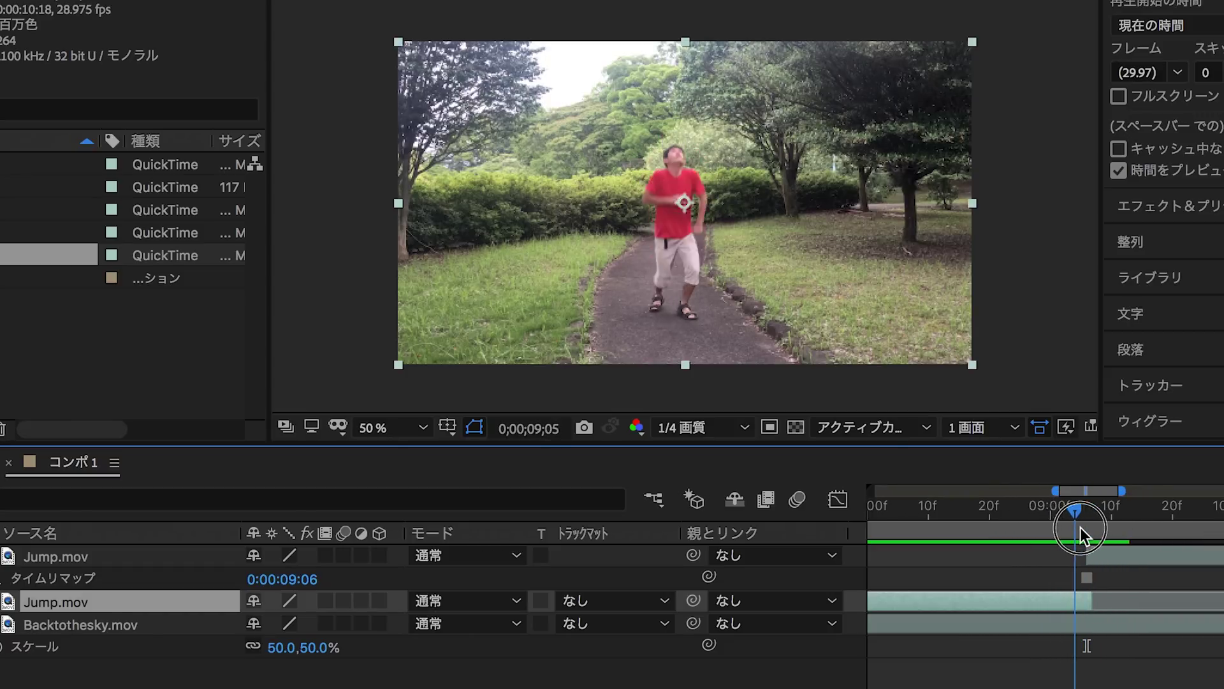
left_click_drag(1077, 527, 1087, 531)
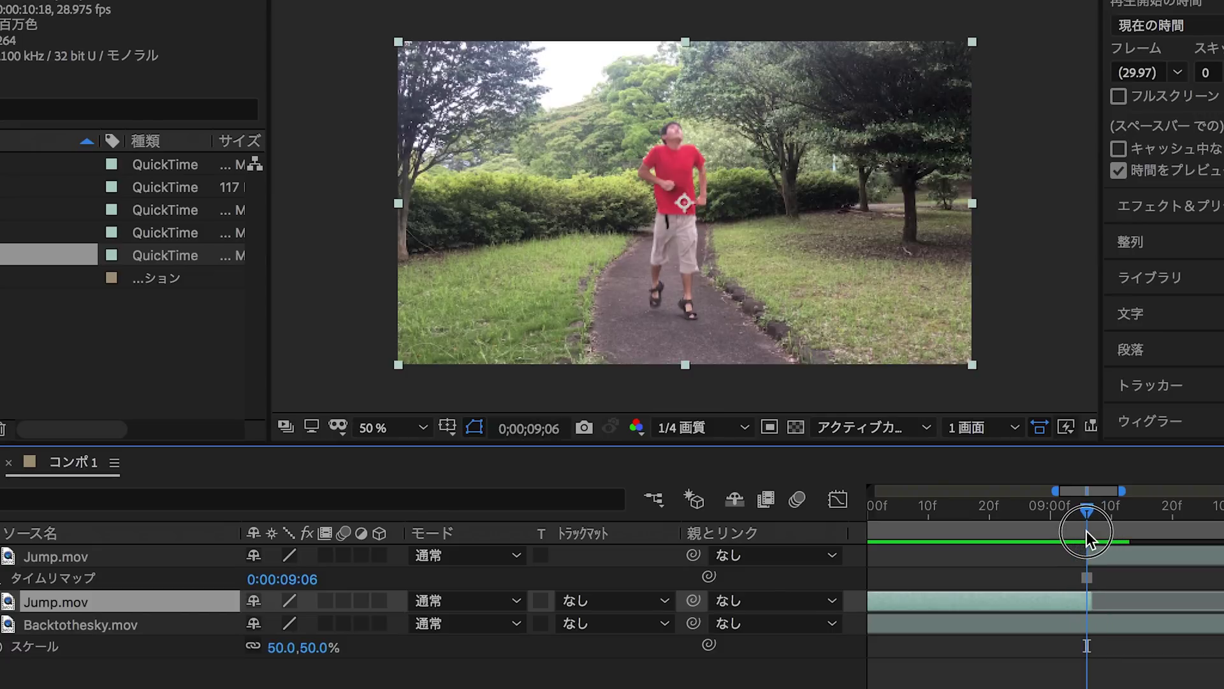
key("equal")
key("equal")
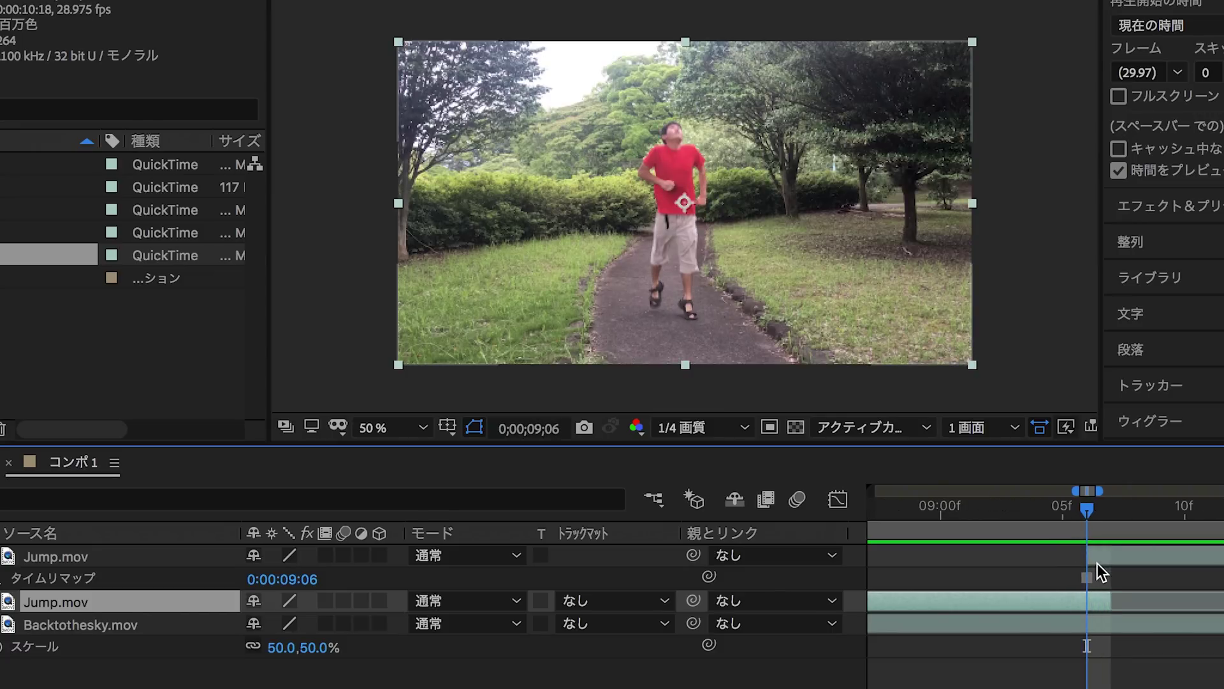
left_click(1117, 560)
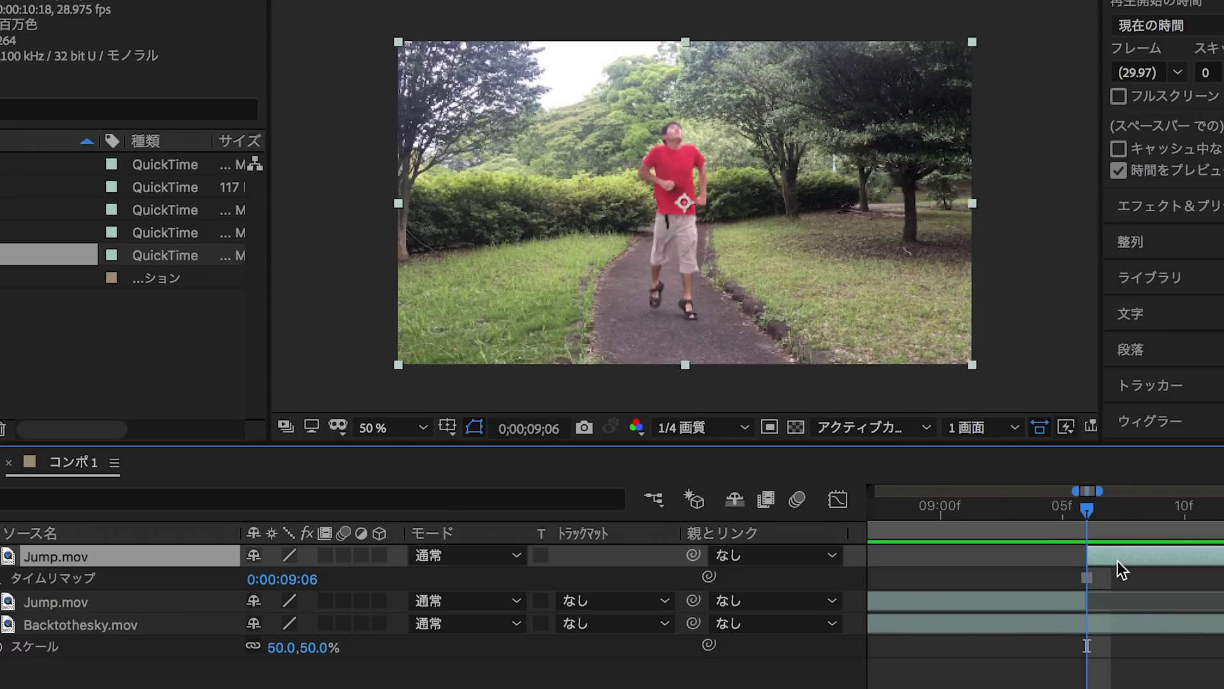
key("u")
scroll(1118, 561, "right", 3)
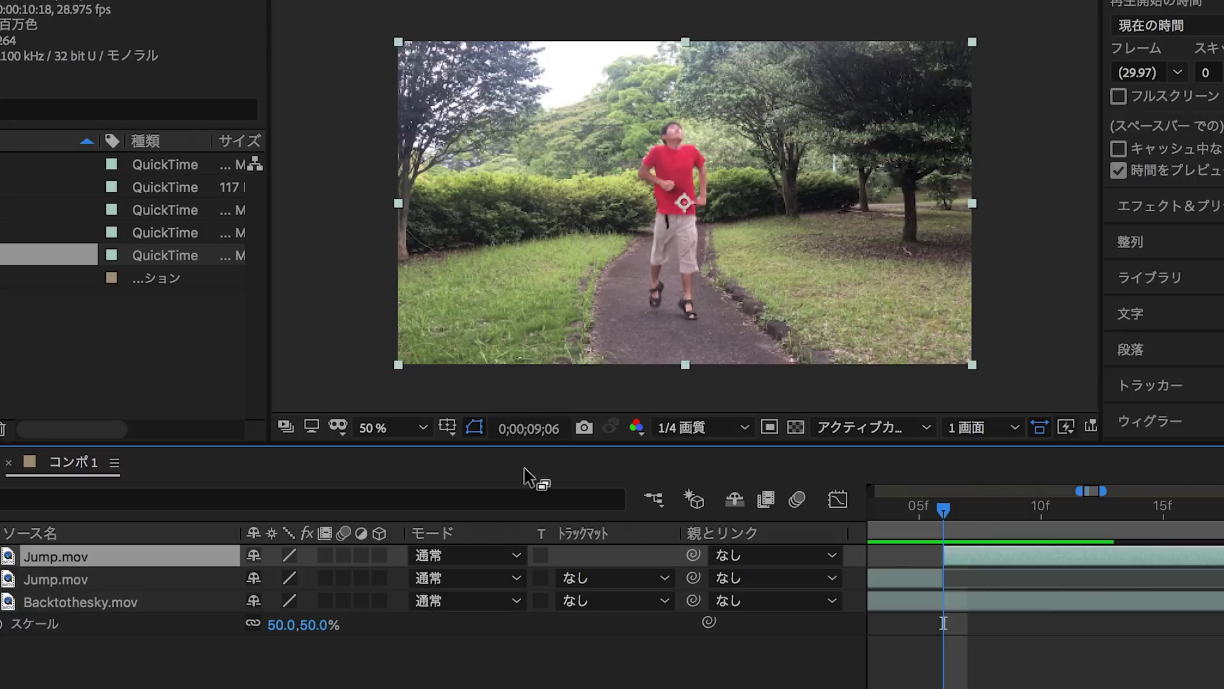
left_click(413, 426)
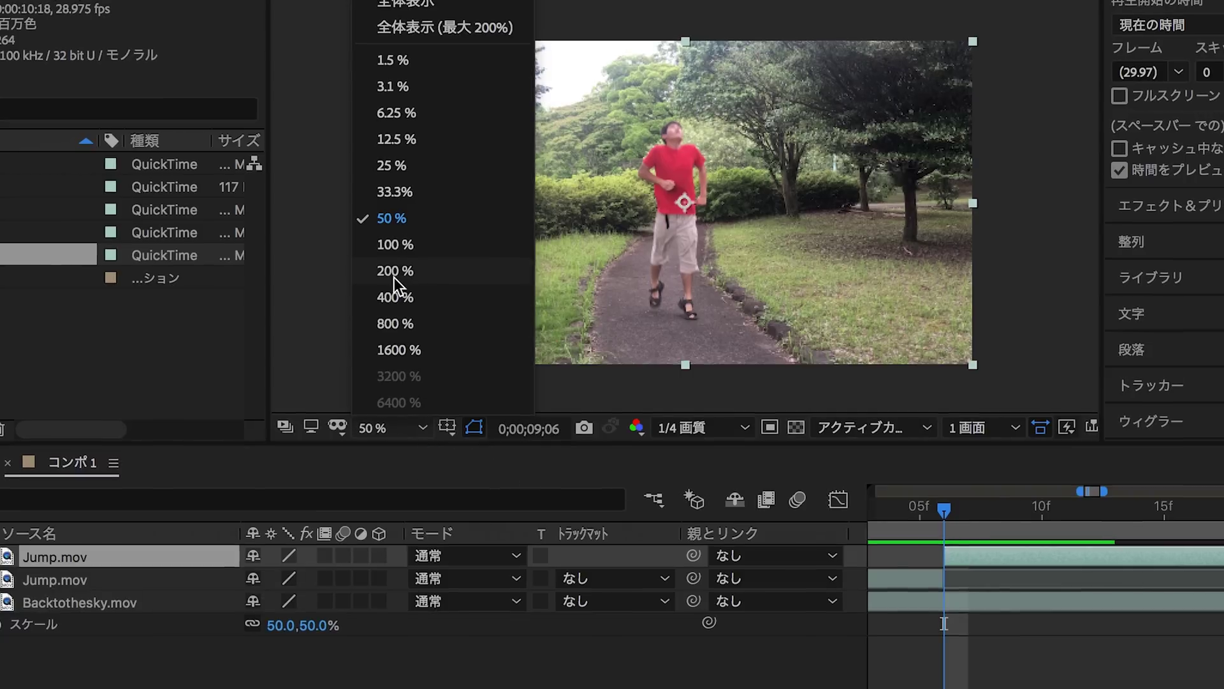
Step: At 200% zoom, start a Pen mask on the top Jump.mov layer, tracing from leg to head
left_click(394, 271)
left_click_drag(739, 296, 765, 51)
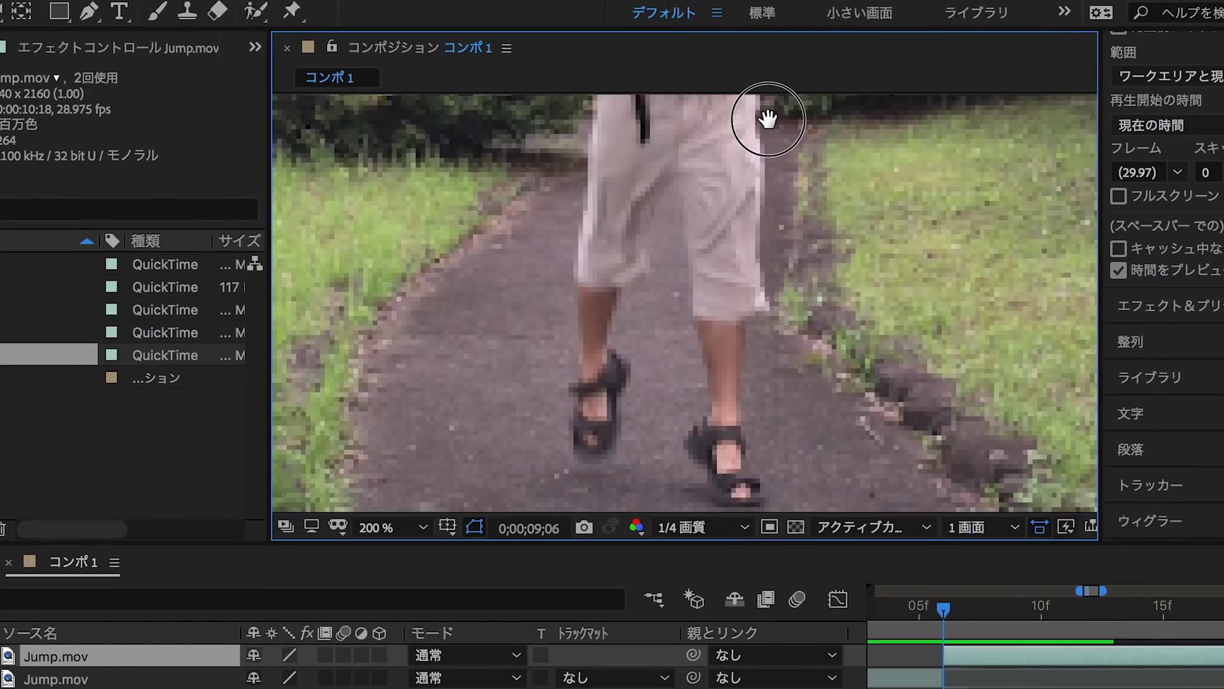
left_click(89, 11)
left_click_drag(574, 456, 574, 401)
left_click(579, 308)
left_click_drag(596, 132, 612, 382)
left_click(602, 289)
left_click(598, 273)
left_click(535, 247)
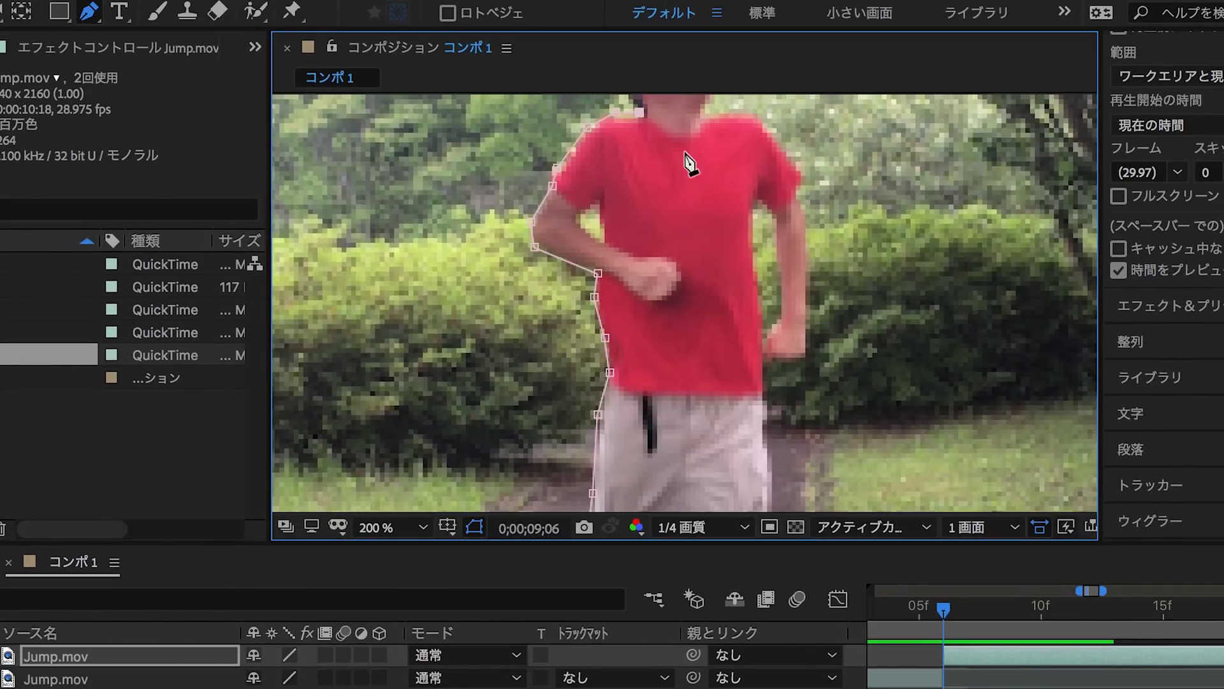
left_click_drag(698, 171, 661, 344)
left_click(601, 285)
left_click(586, 260)
left_click(585, 227)
left_click(601, 211)
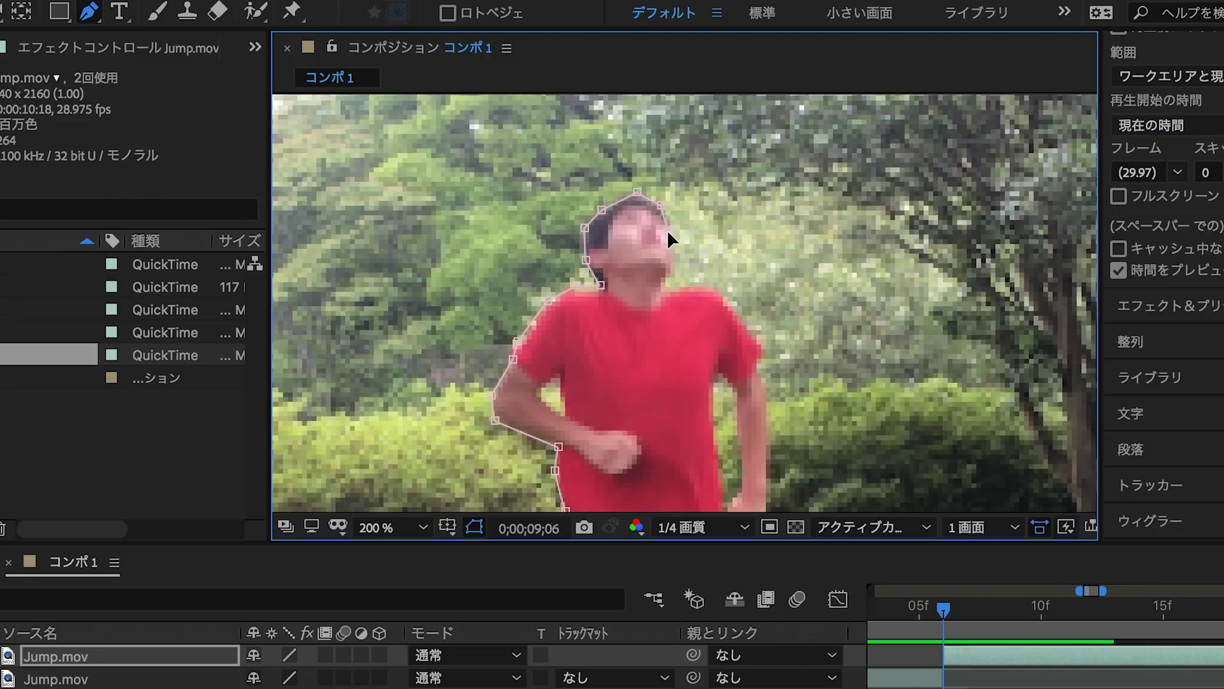
Step: Continue the mask around the right arm and hand and down the torso to the shorts
left_click(767, 401)
left_click(767, 453)
left_click(768, 500)
left_click_drag(811, 487, 805, 205)
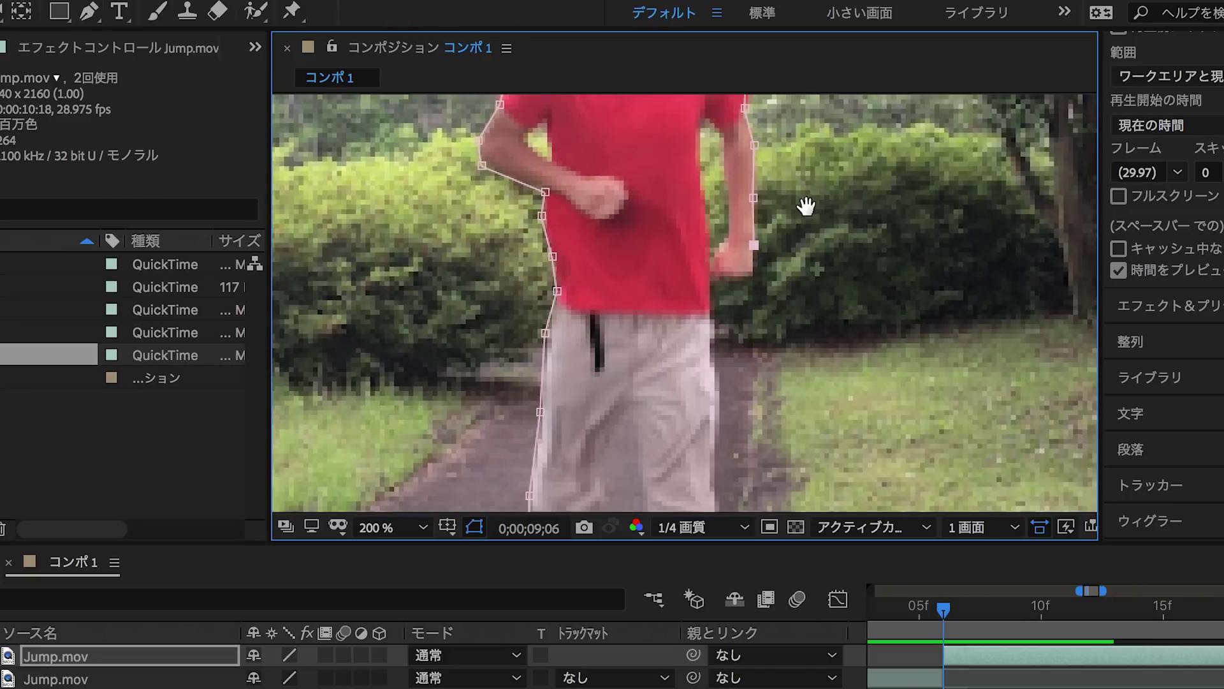
key("g")
left_click(739, 278)
left_click(724, 278)
left_click(727, 233)
left_click(726, 198)
left_click(698, 131)
left_click(705, 201)
left_click(709, 288)
left_click(714, 360)
left_click(713, 489)
Step: Trace the mask around both legs and the right sandal, then close it
left_click_drag(797, 469, 790, 192)
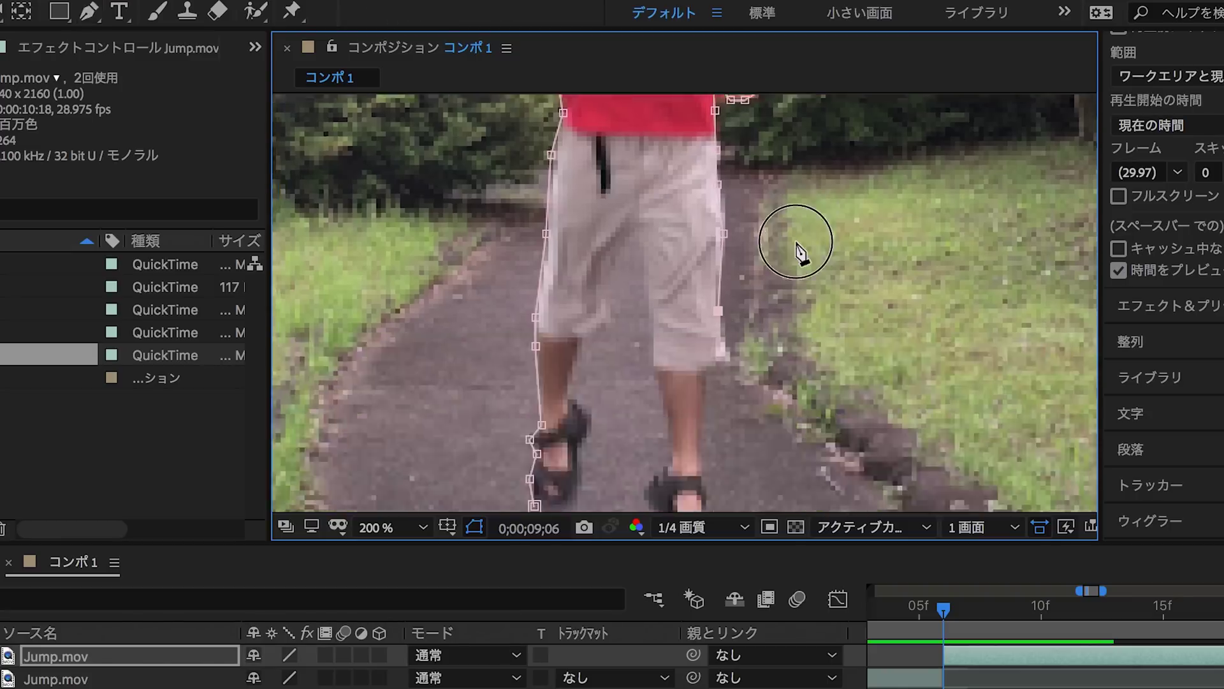
left_click(710, 241)
left_click(715, 271)
left_click(694, 271)
left_click(689, 311)
left_click(686, 365)
left_click(658, 440)
left_click(651, 422)
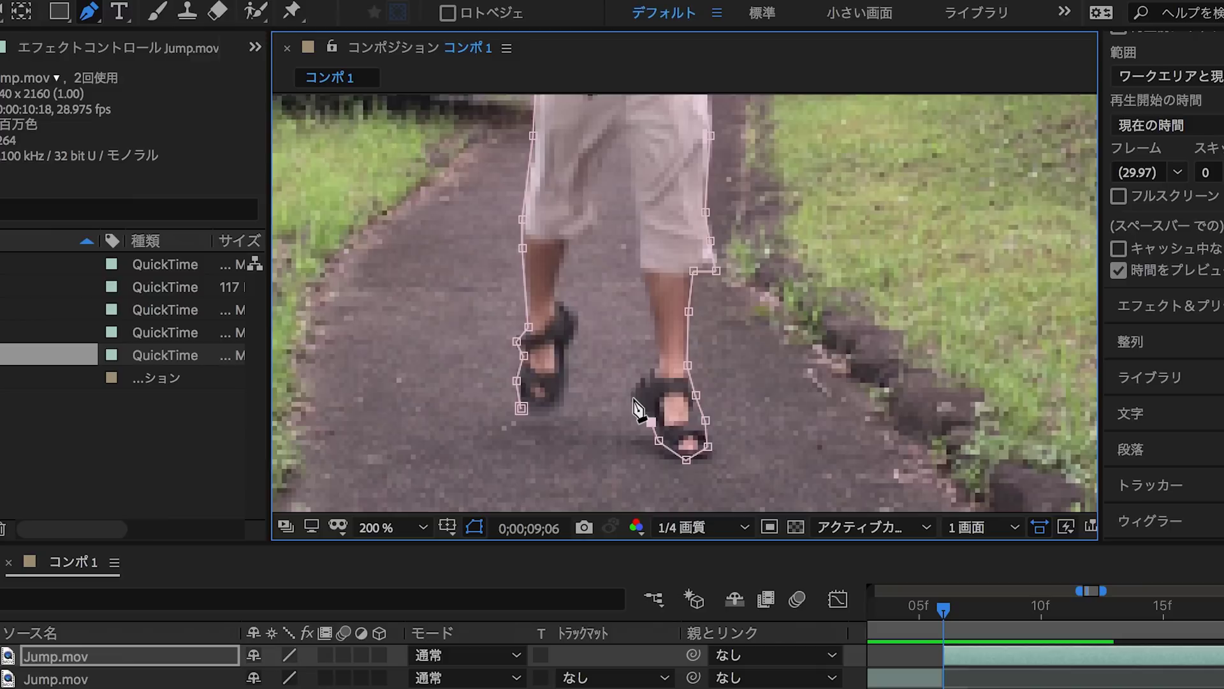
left_click(650, 369)
left_click(655, 329)
left_click(601, 164)
left_click(593, 202)
left_click(598, 224)
left_click(571, 241)
left_click(560, 279)
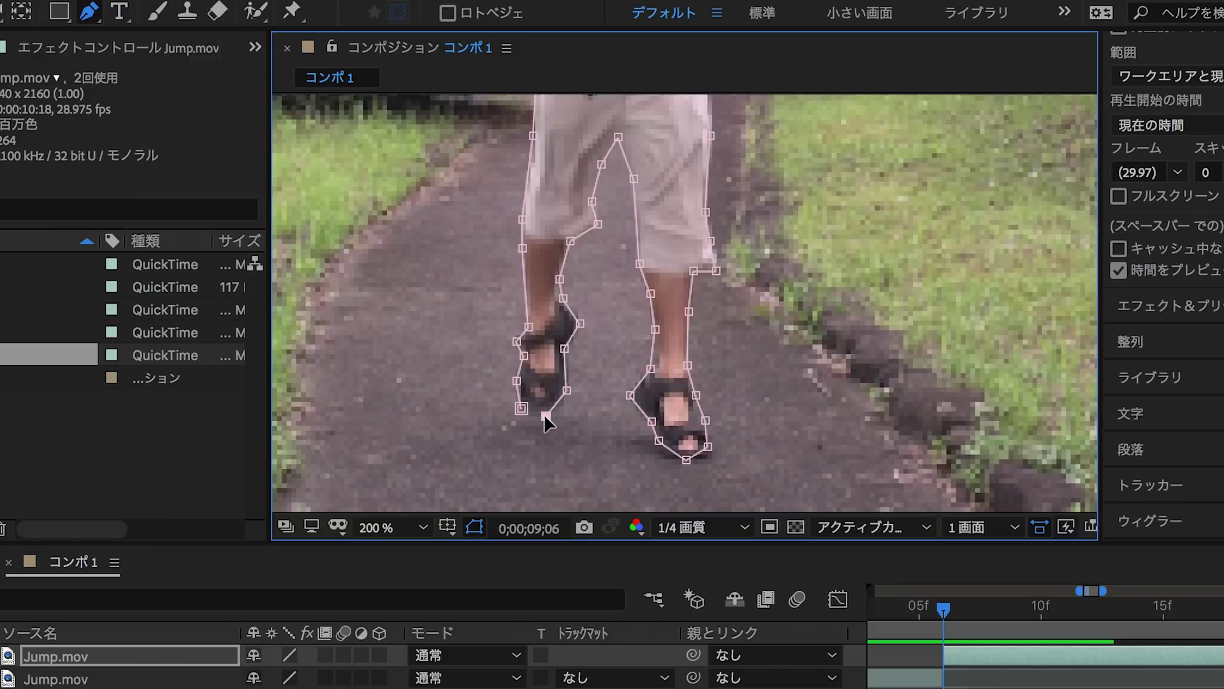
left_click(521, 408)
Step: Return the viewer to 50% and deselect the finished mask
left_click(422, 527)
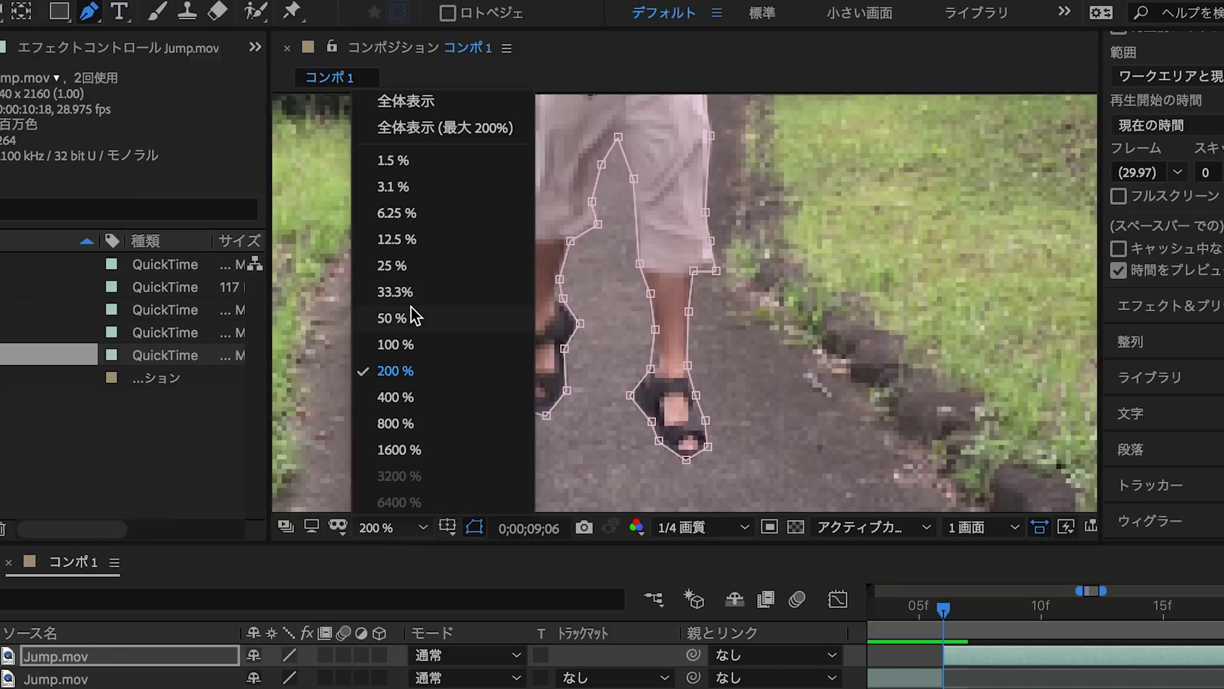
left_click(406, 325)
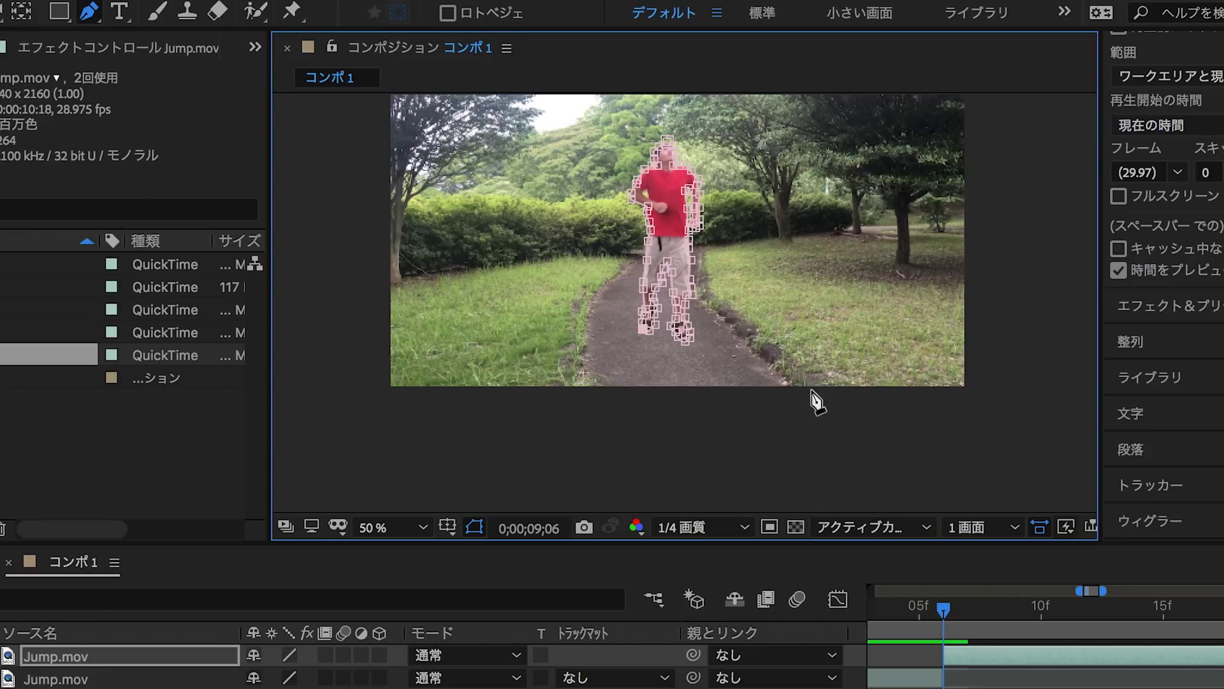
key("v")
left_click(791, 383)
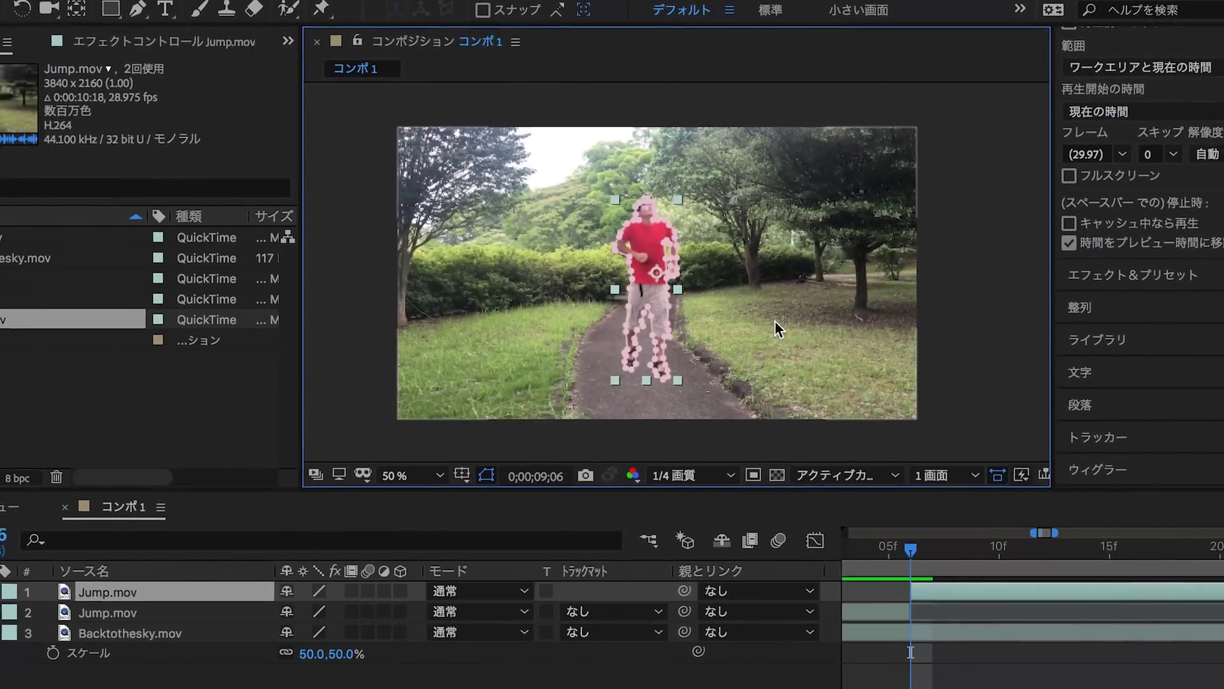
Step: Keyframe the top Jump.mov layer's Position so the man rises up to 960,-6
key("F2")
left_click(973, 596)
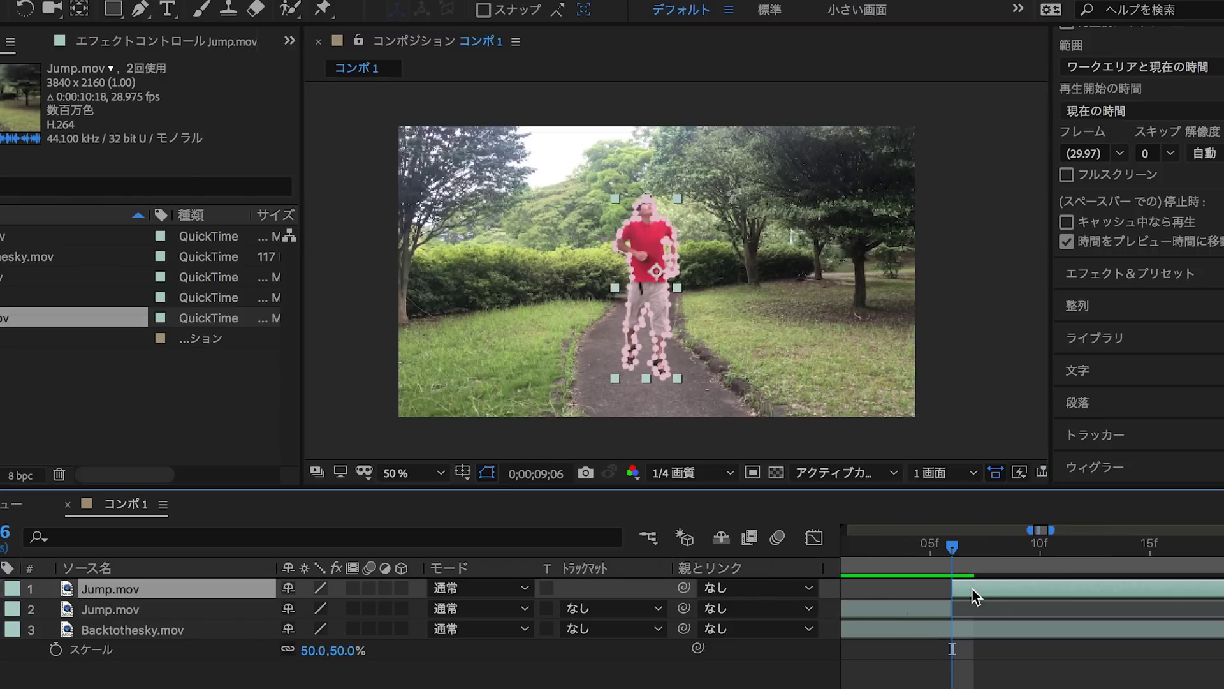
key("p")
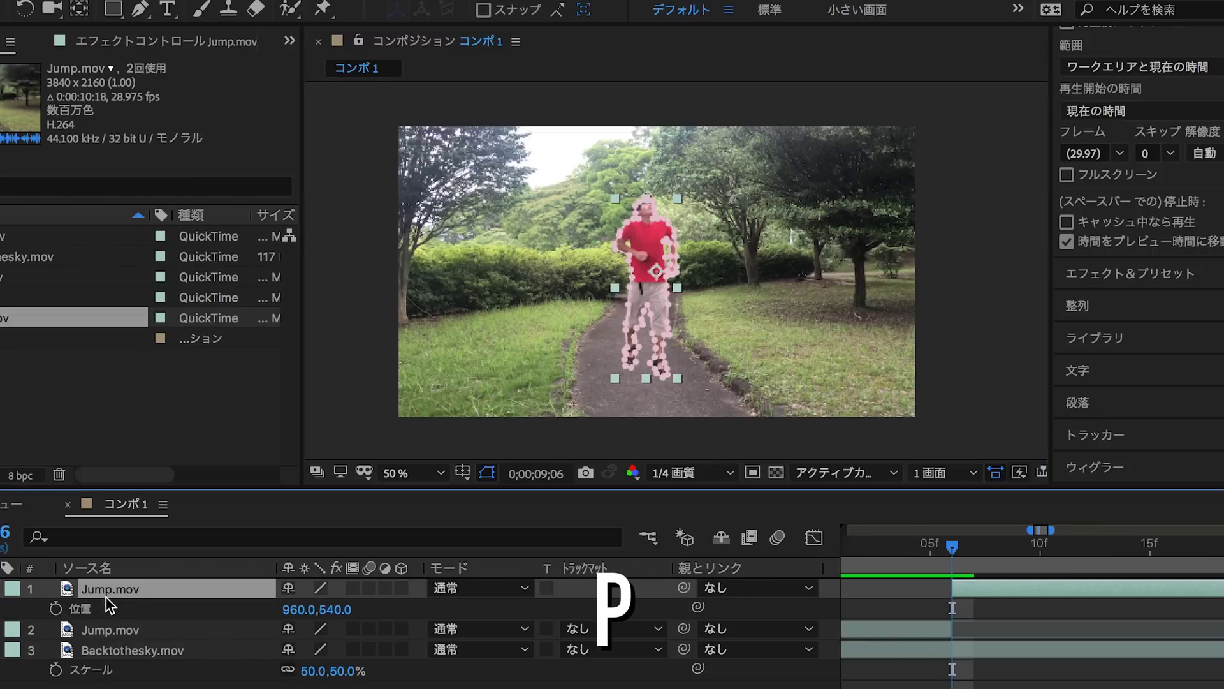
left_click(56, 609)
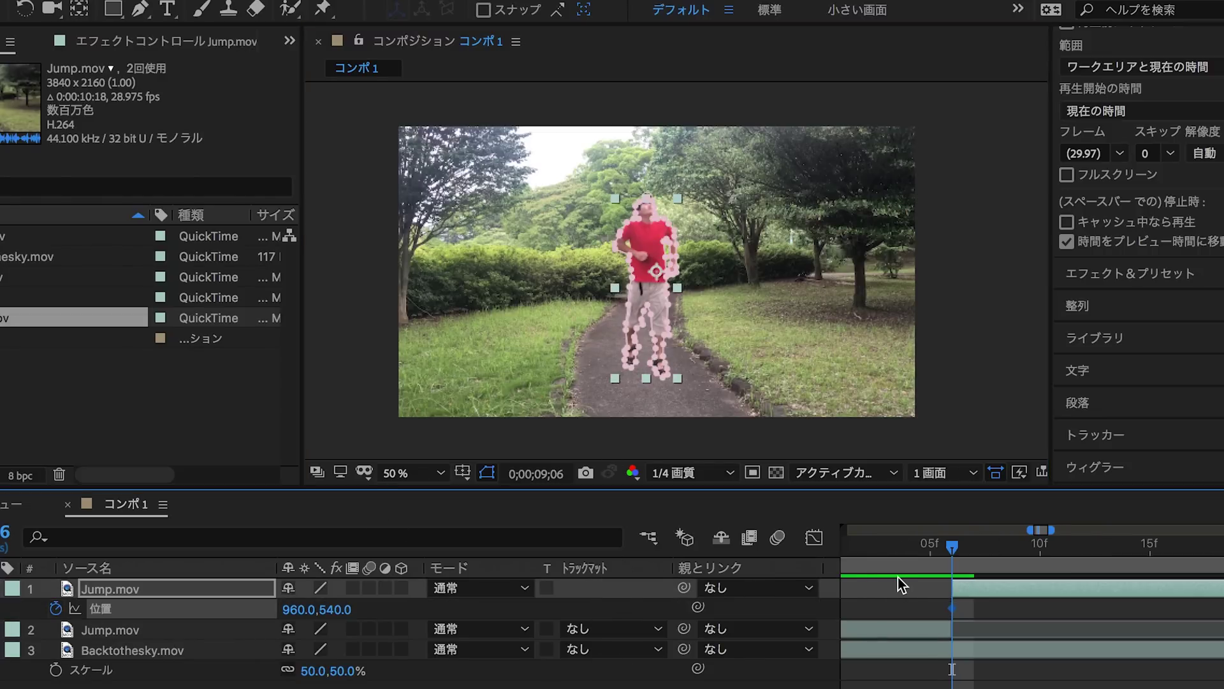
key("space")
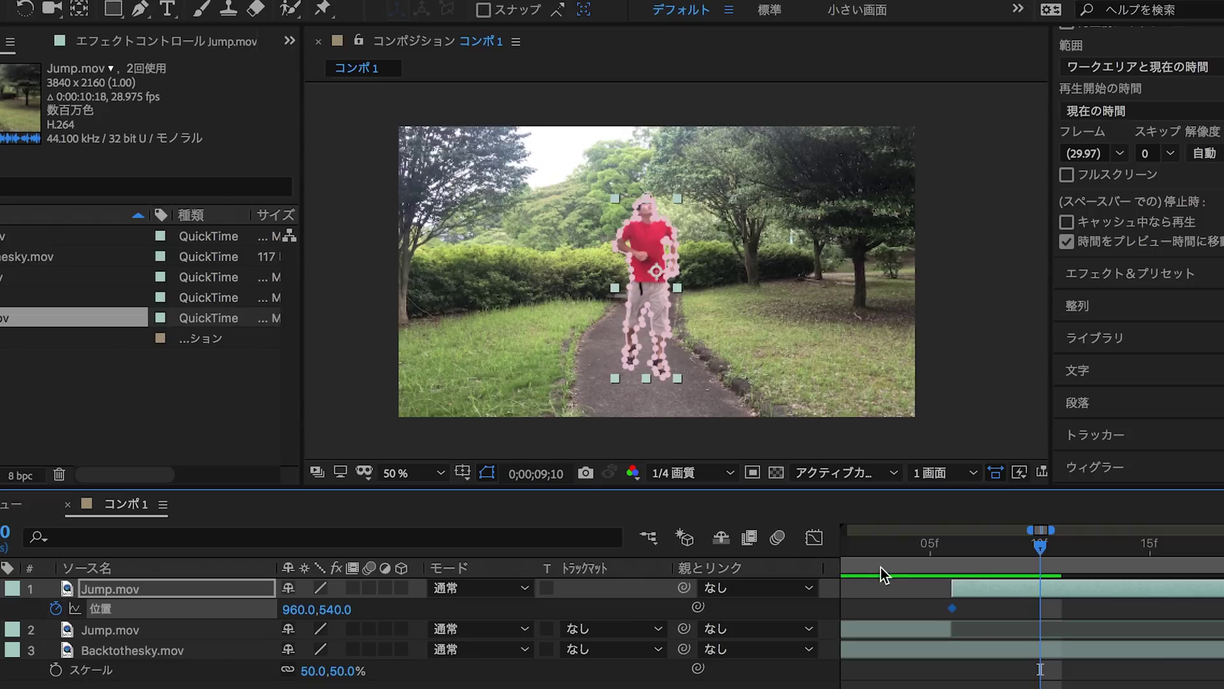
left_click(343, 610)
type("68")
key("Return")
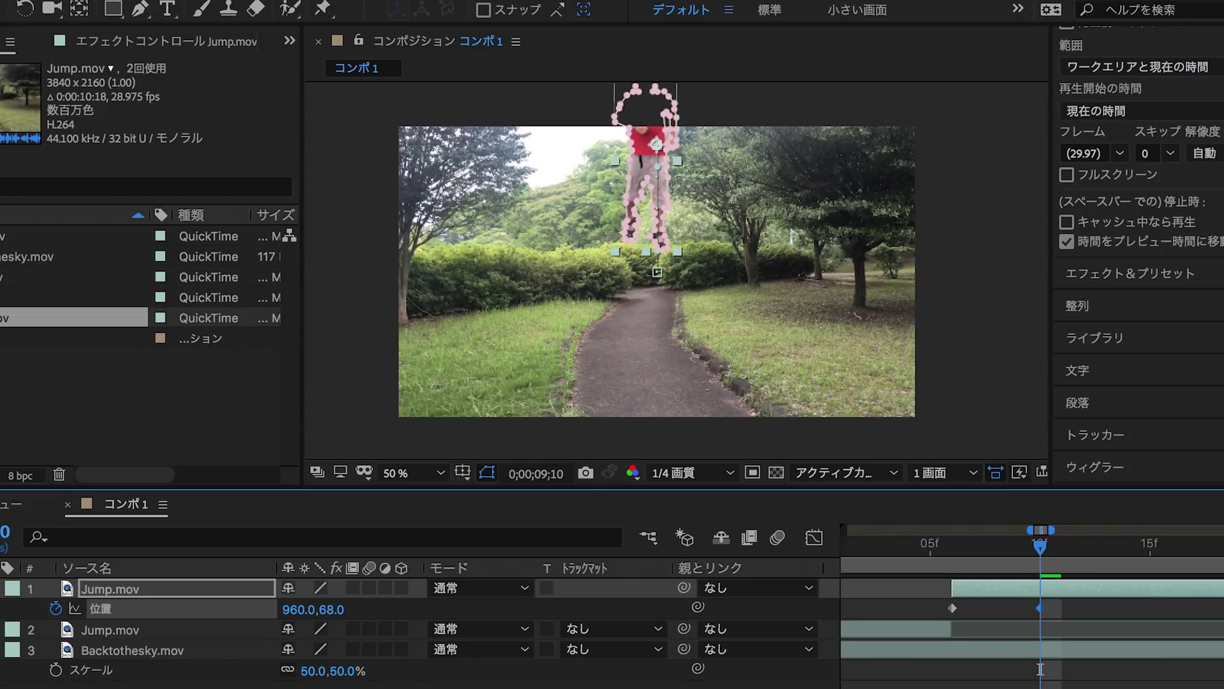
left_click_drag(329, 611, 264, 617)
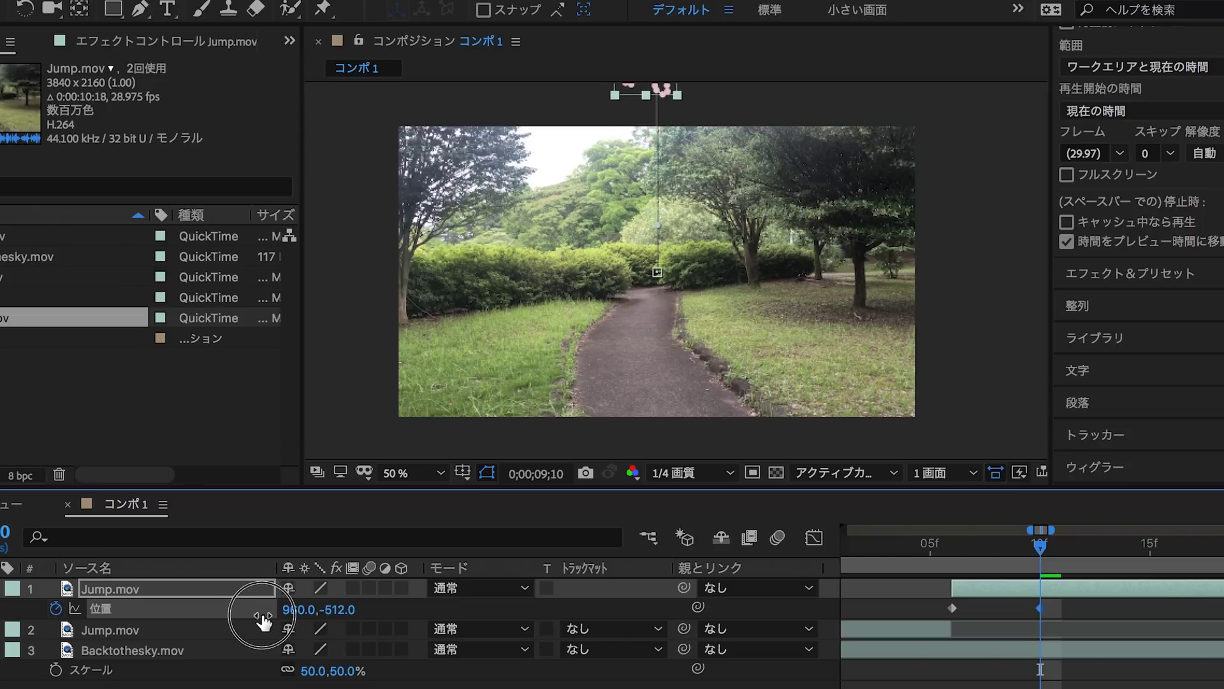
Step: Preview the upward flight and scrub around 08;20 to find the man on the path
left_click_drag(1037, 547, 912, 547)
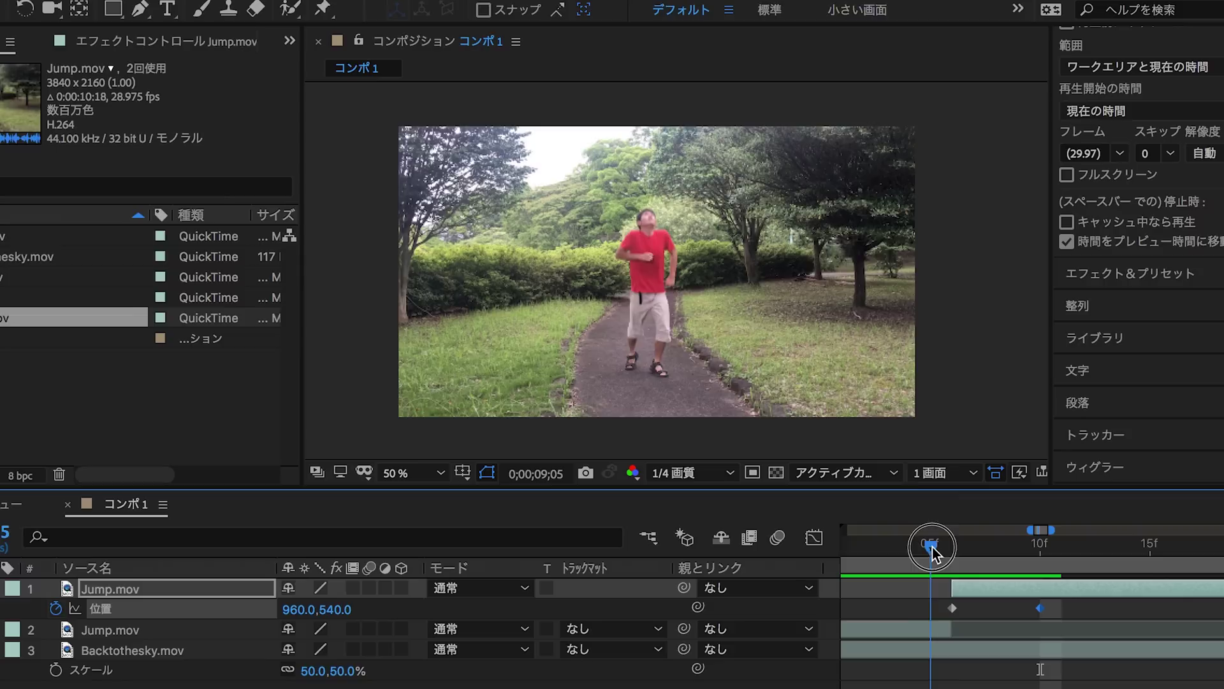
key("space")
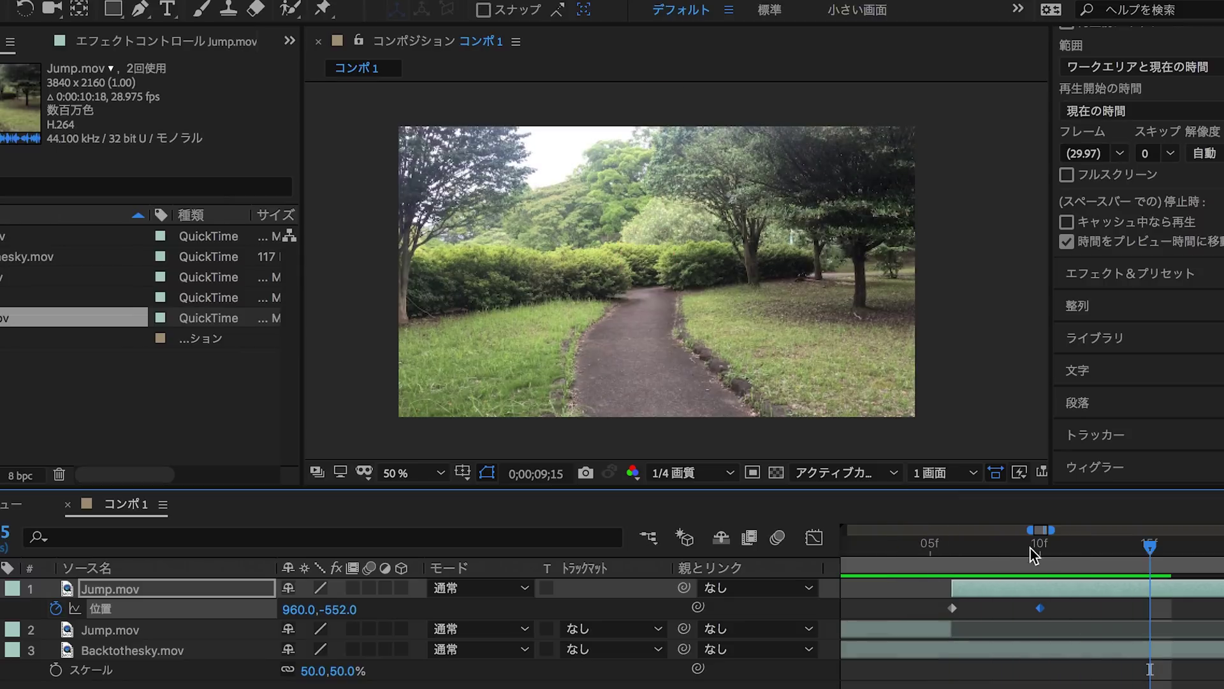
left_click_drag(956, 553, 929, 554)
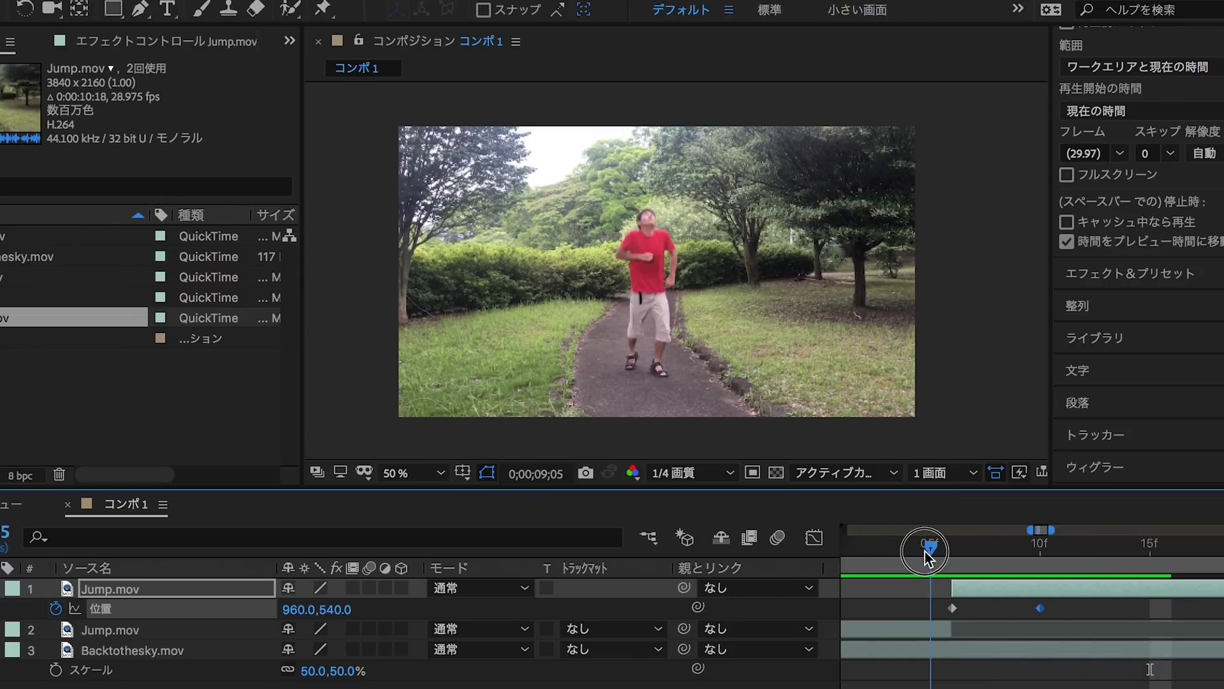
mouse_move(928, 558)
left_mouse_down()
mouse_move(925, 580)
mouse_move(976, 586)
mouse_move(952, 590)
mouse_move(954, 617)
left_mouse_up()
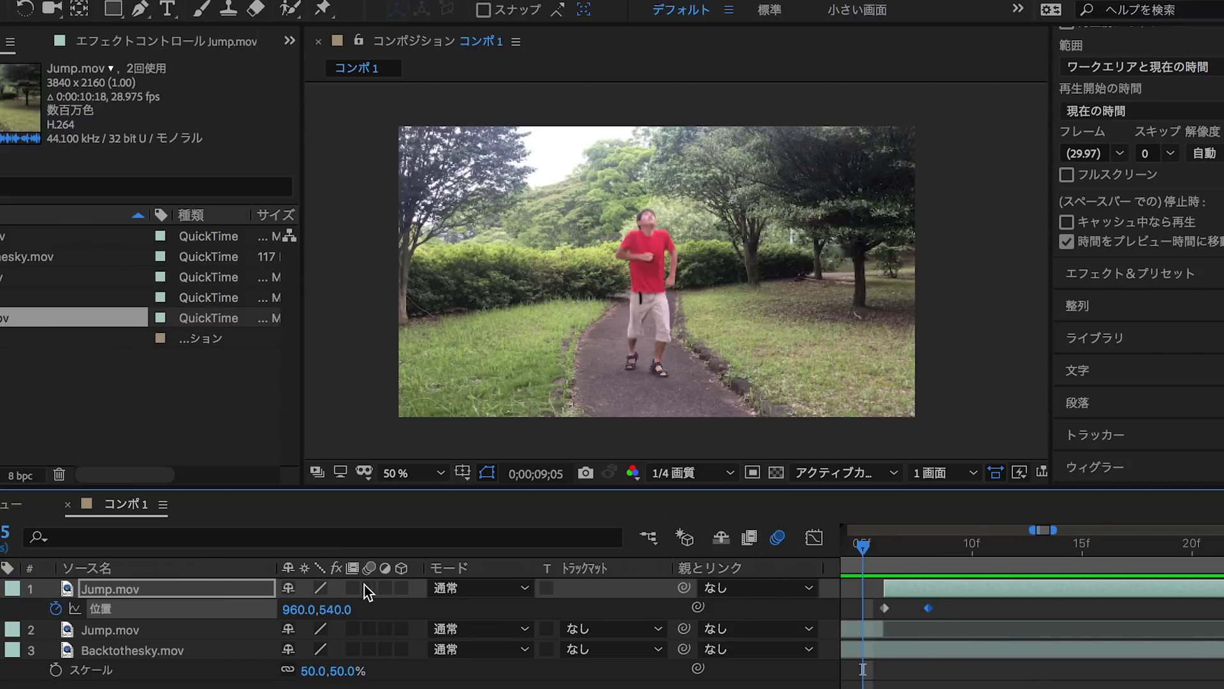
key("minus")
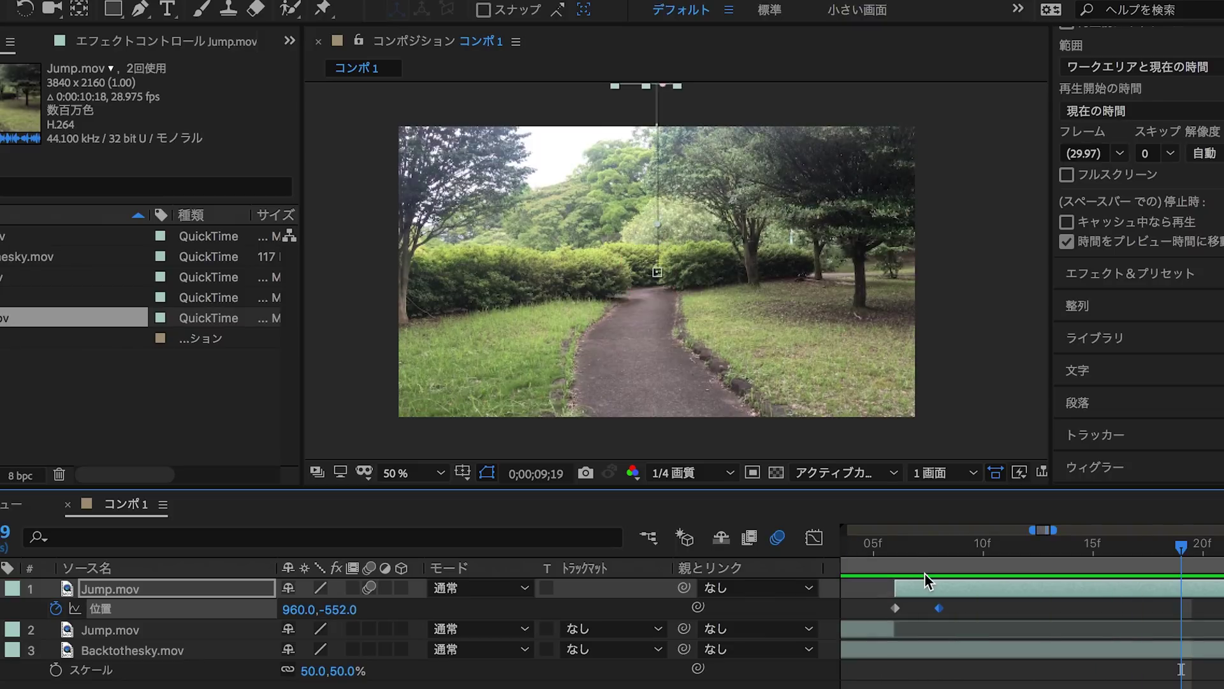
scroll(957, 570, "right", 3)
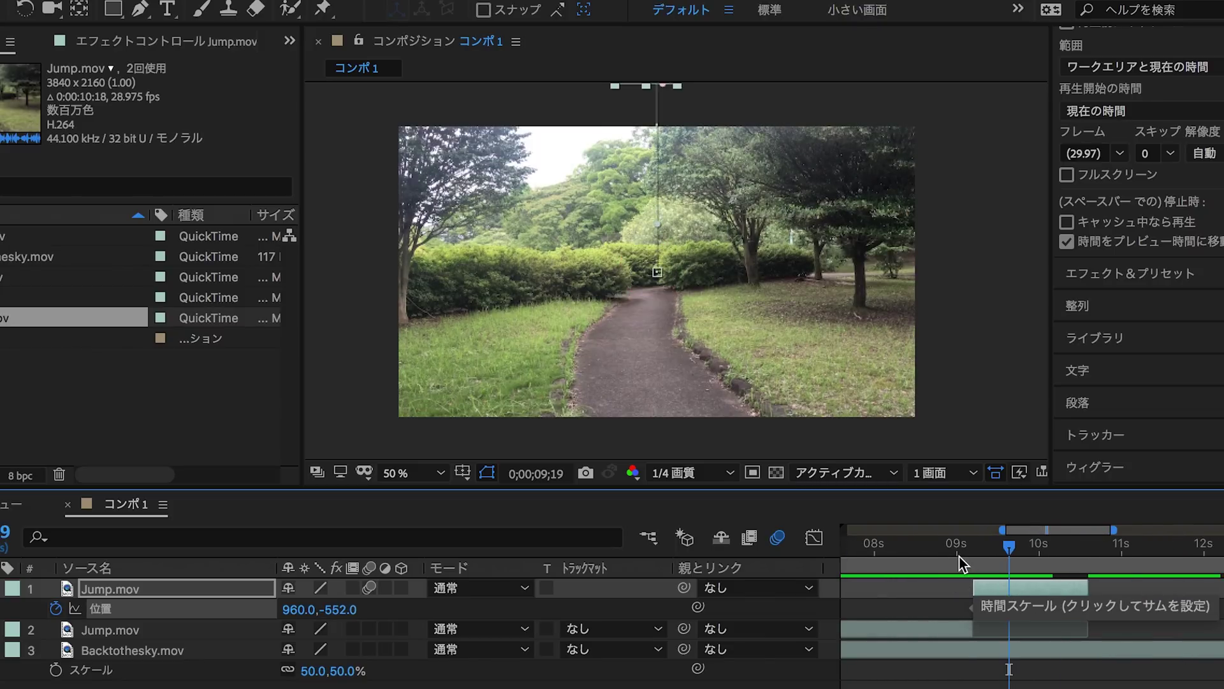
key("space")
left_click(931, 552)
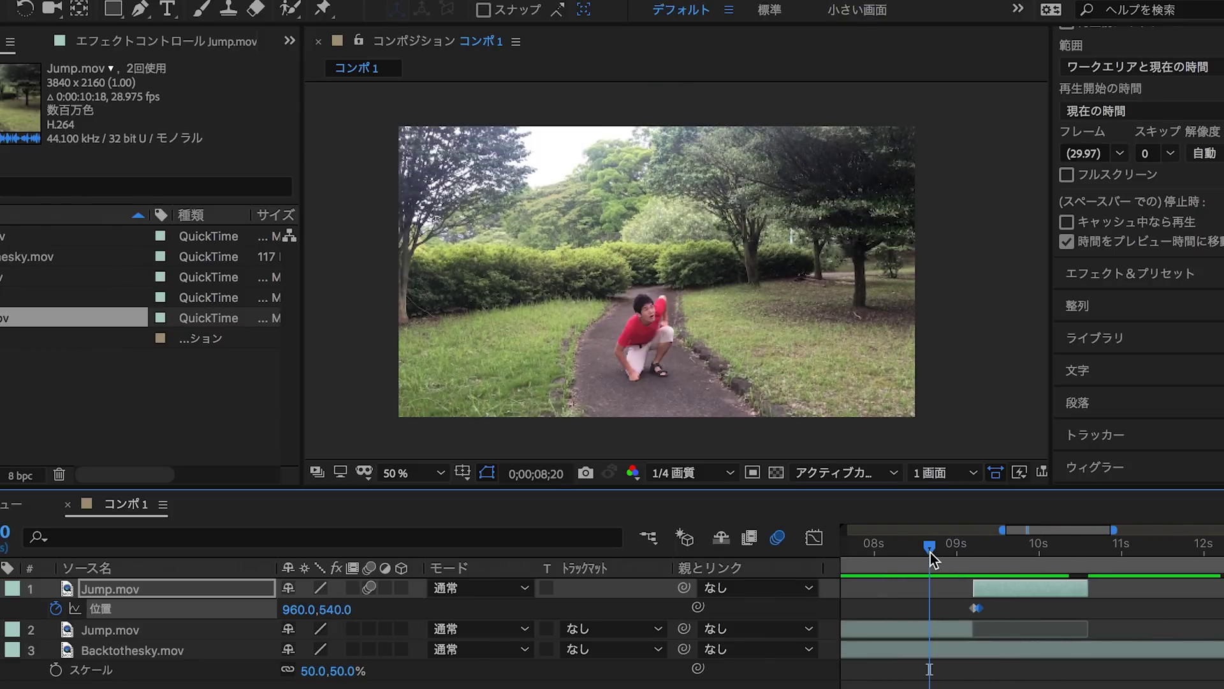
left_click(949, 547)
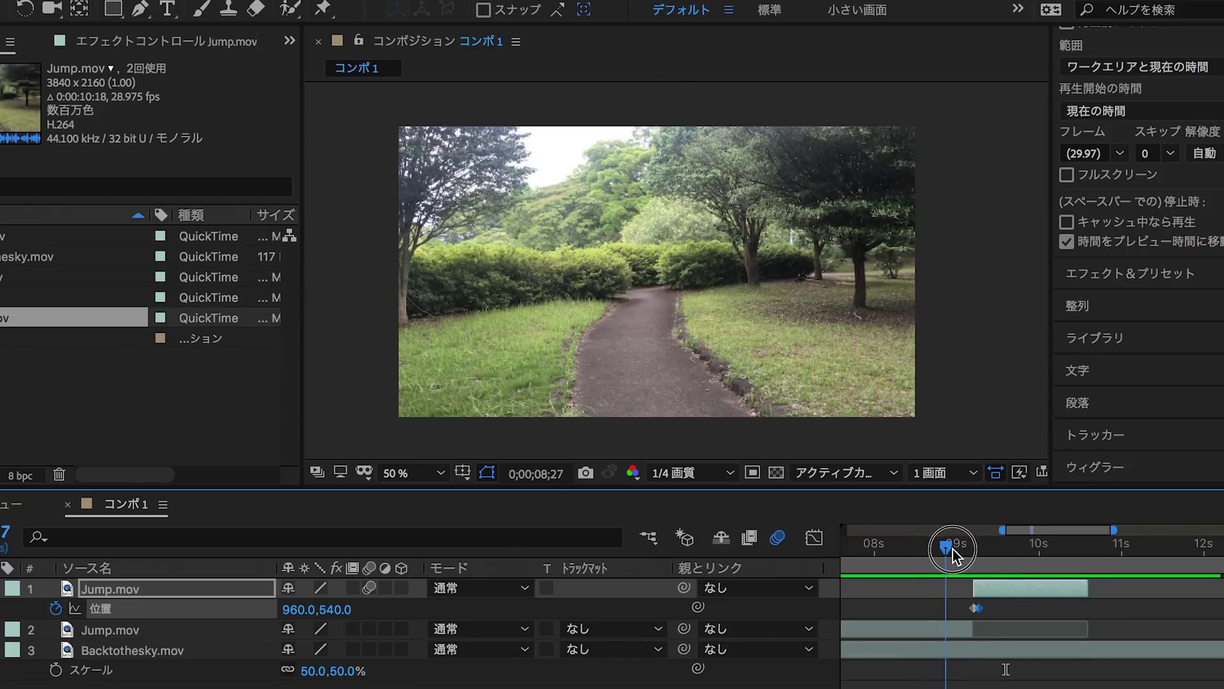
left_click_drag(951, 548, 972, 564)
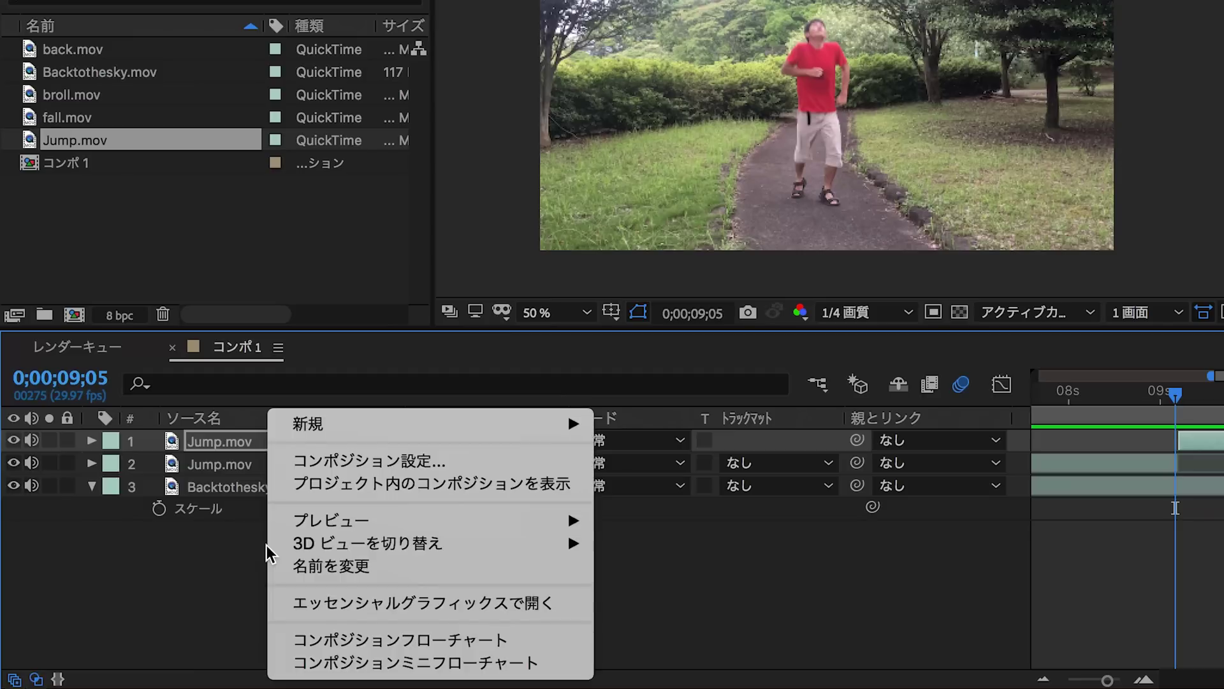
Step: Add an adjustment layer one level down with an elliptical mask across the path at his feet
mouse_move(398, 426)
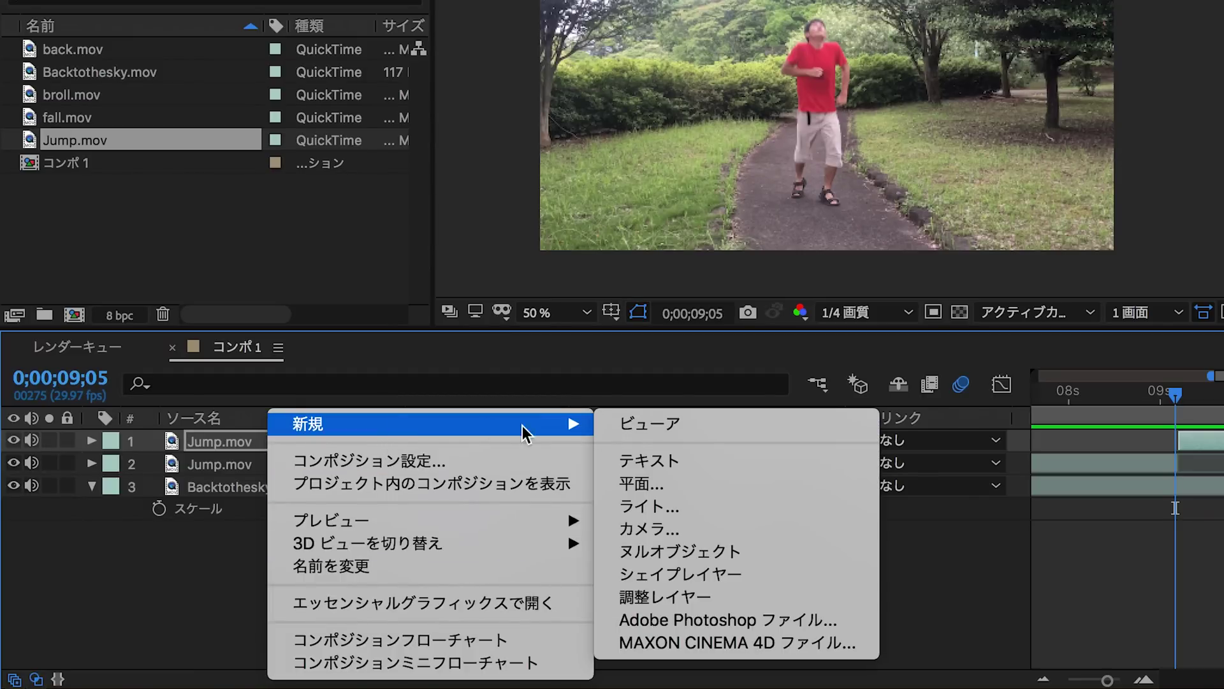
left_click(727, 597)
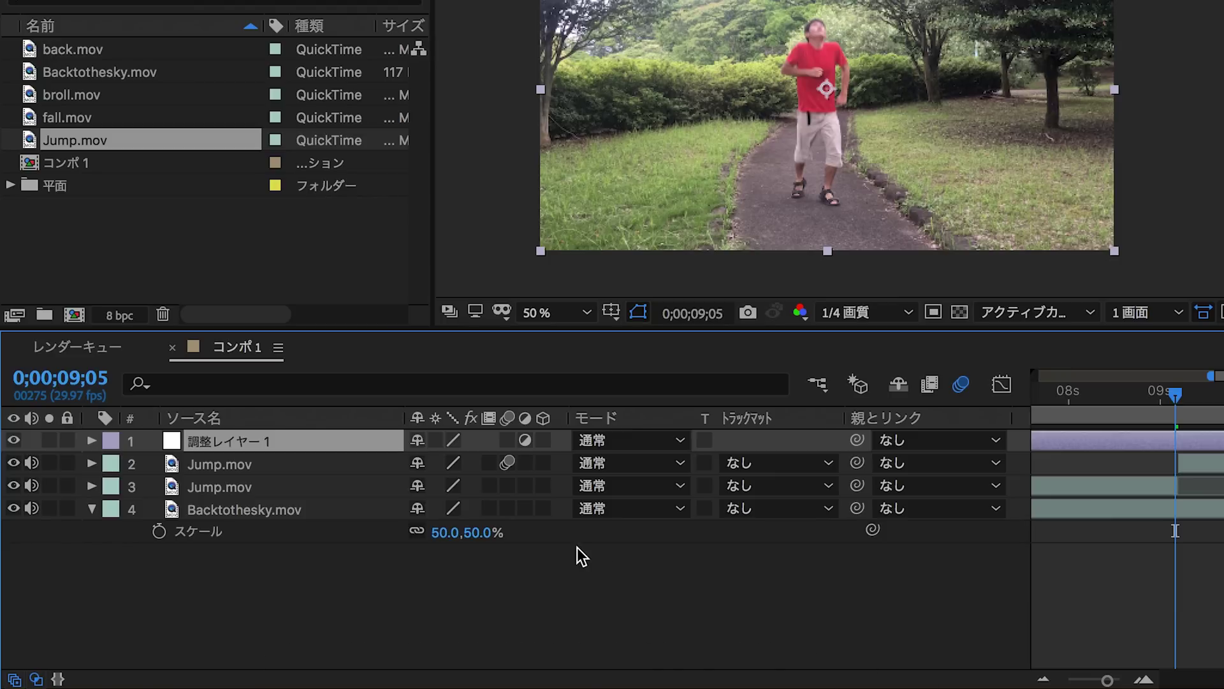
key("ctrl+bracketleft")
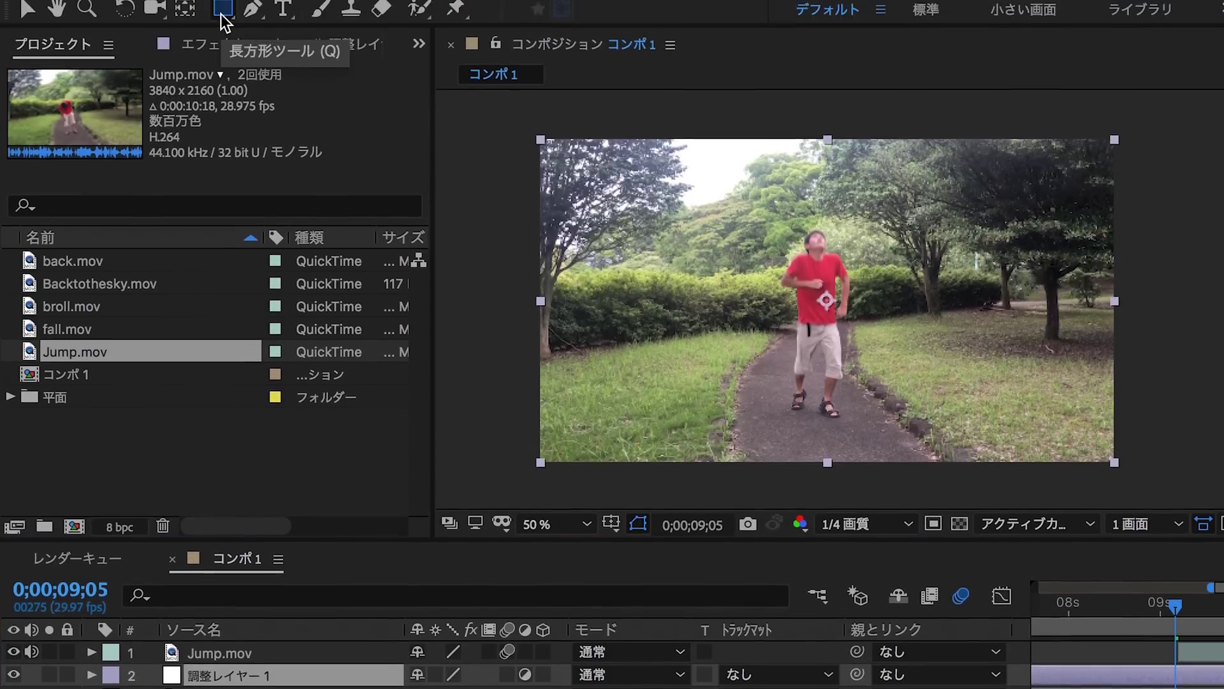
left_click(223, 15)
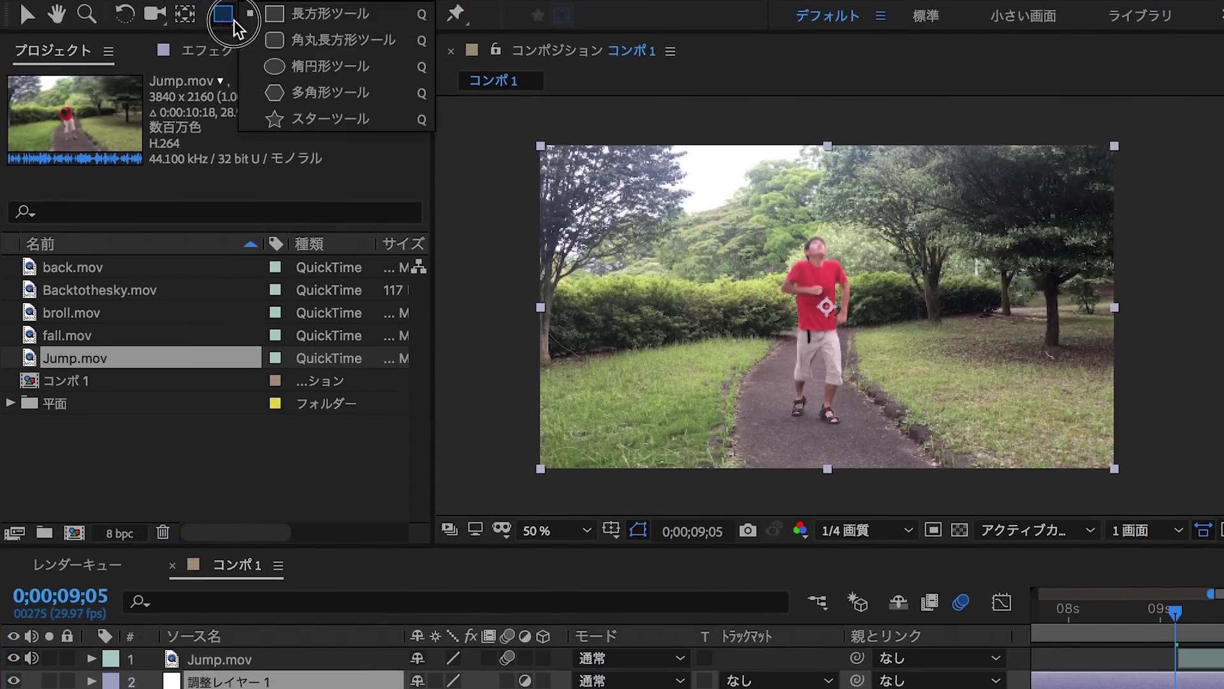
left_click(267, 67)
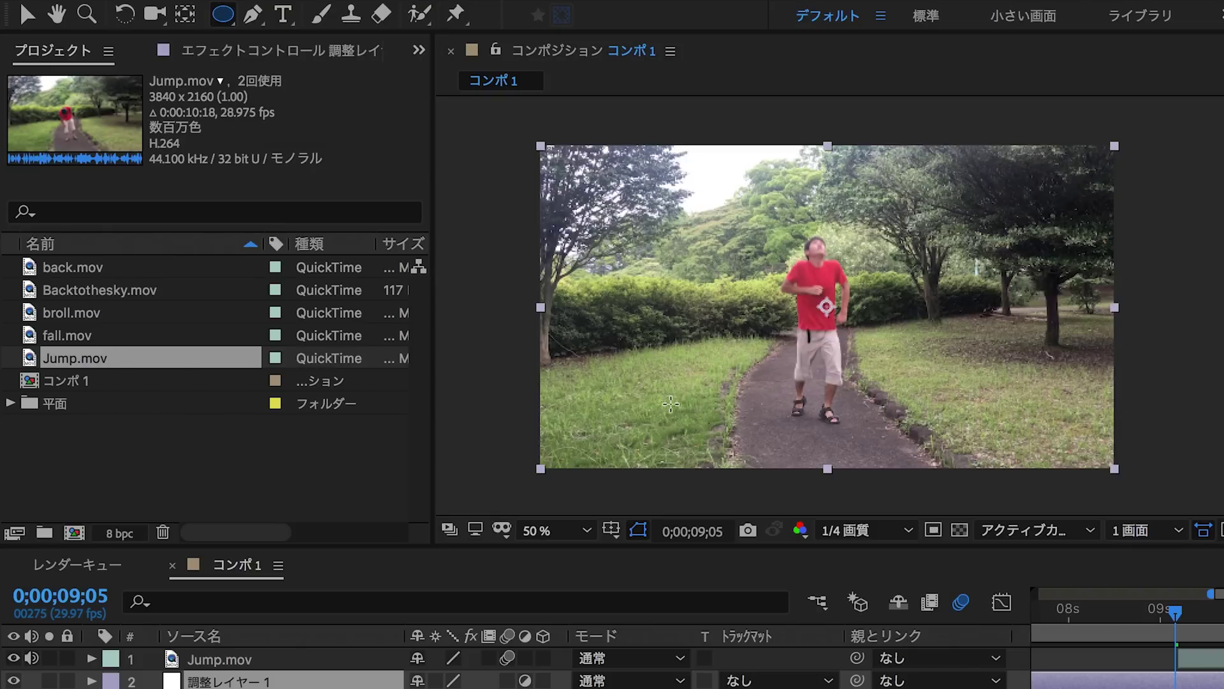
left_click_drag(661, 412, 947, 455)
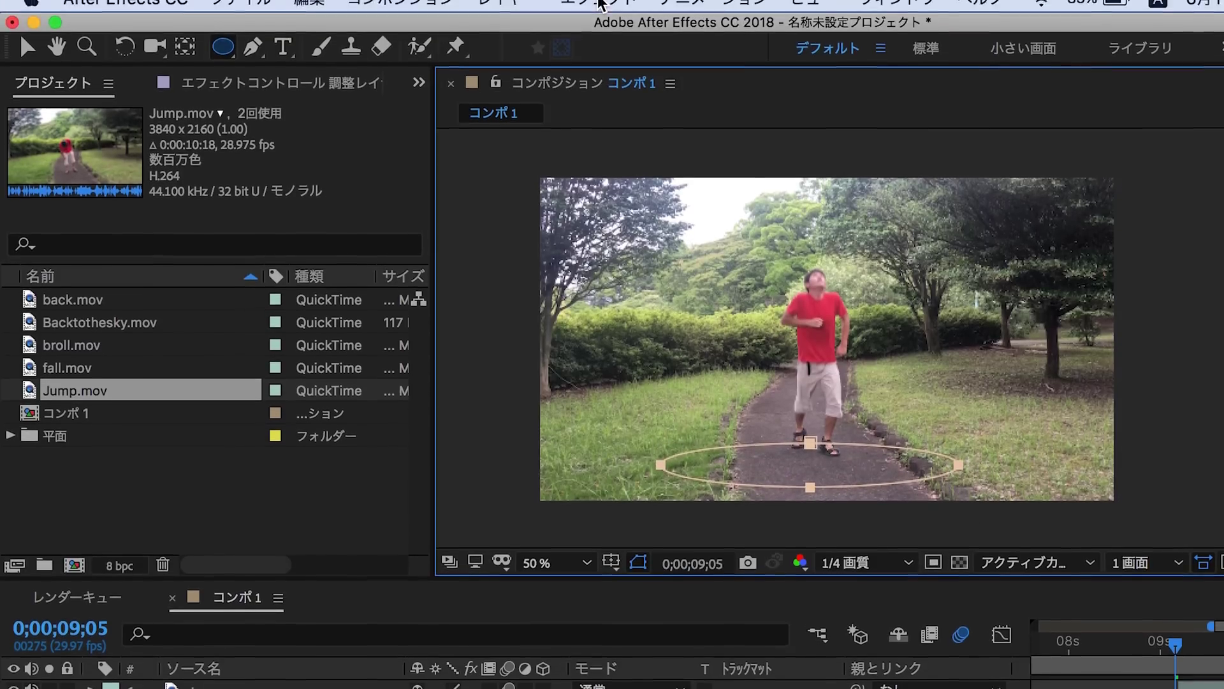
Step: Apply Brightness & Contrast to the adjustment layer and raise contrast to 13
left_click(599, 11)
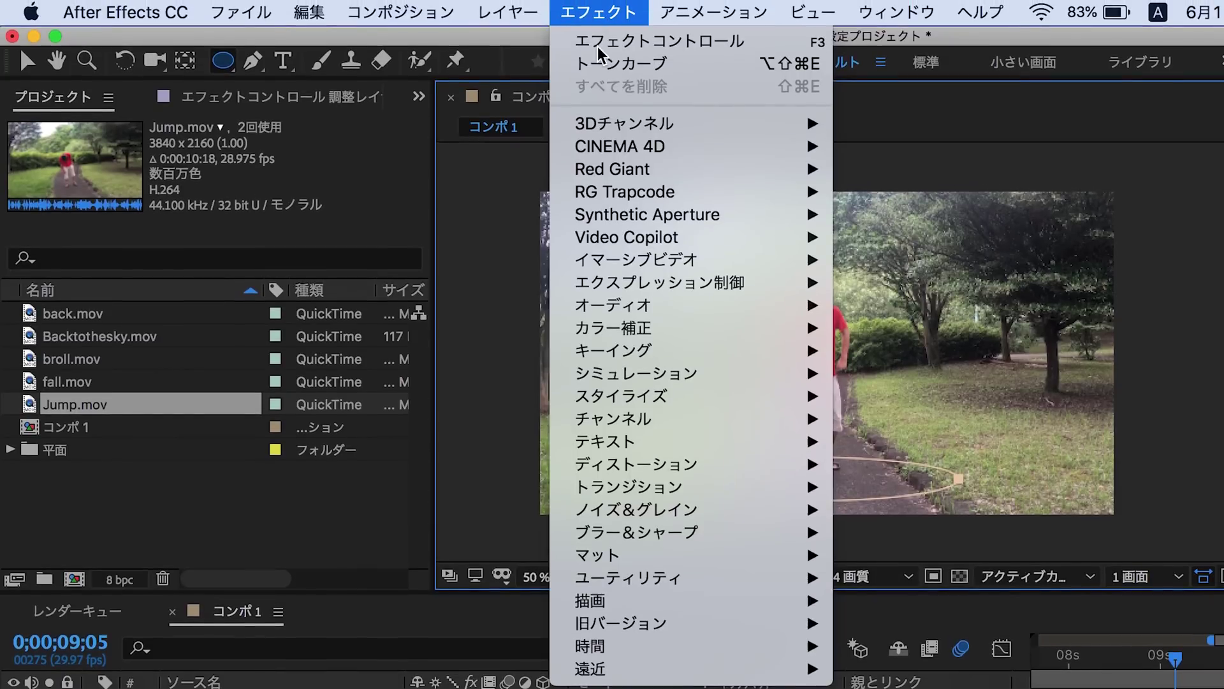
mouse_move(790, 327)
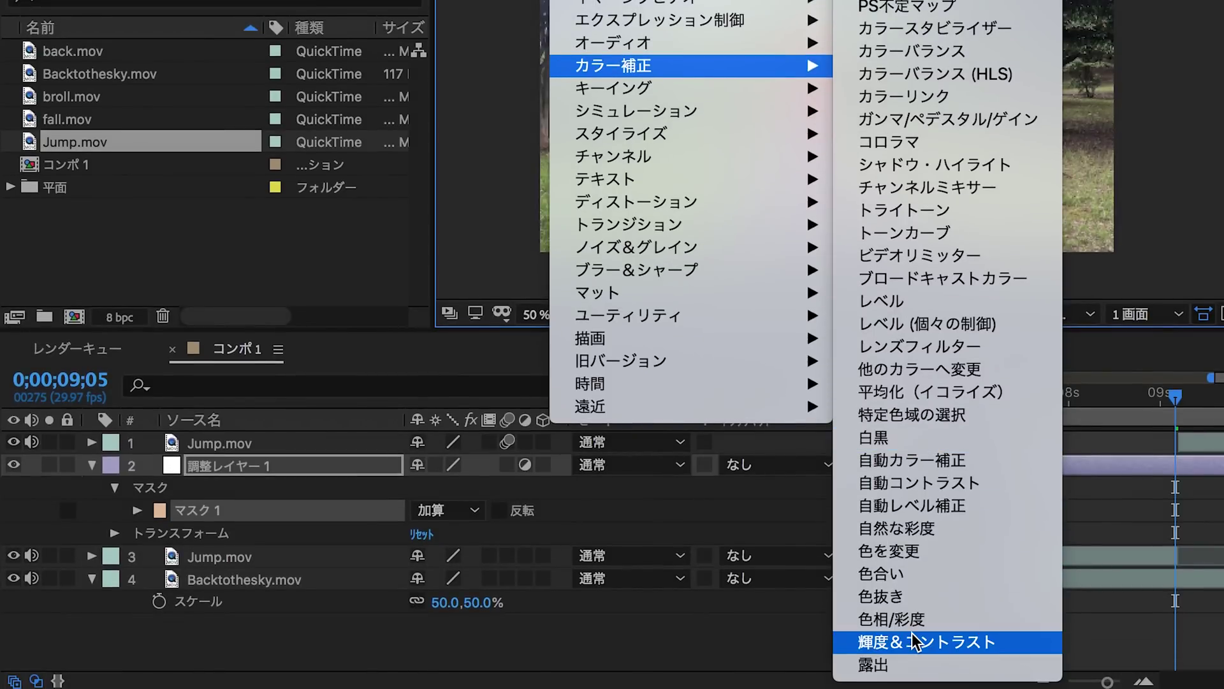
left_click(913, 641)
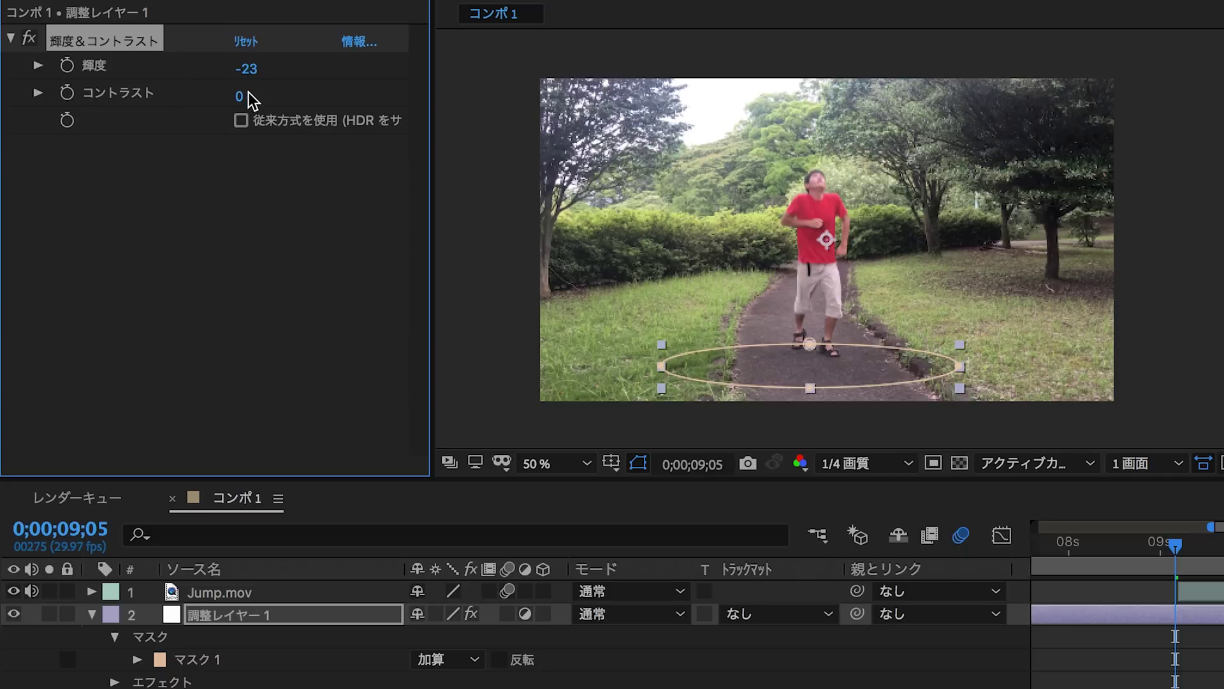
left_click_drag(245, 97, 258, 103)
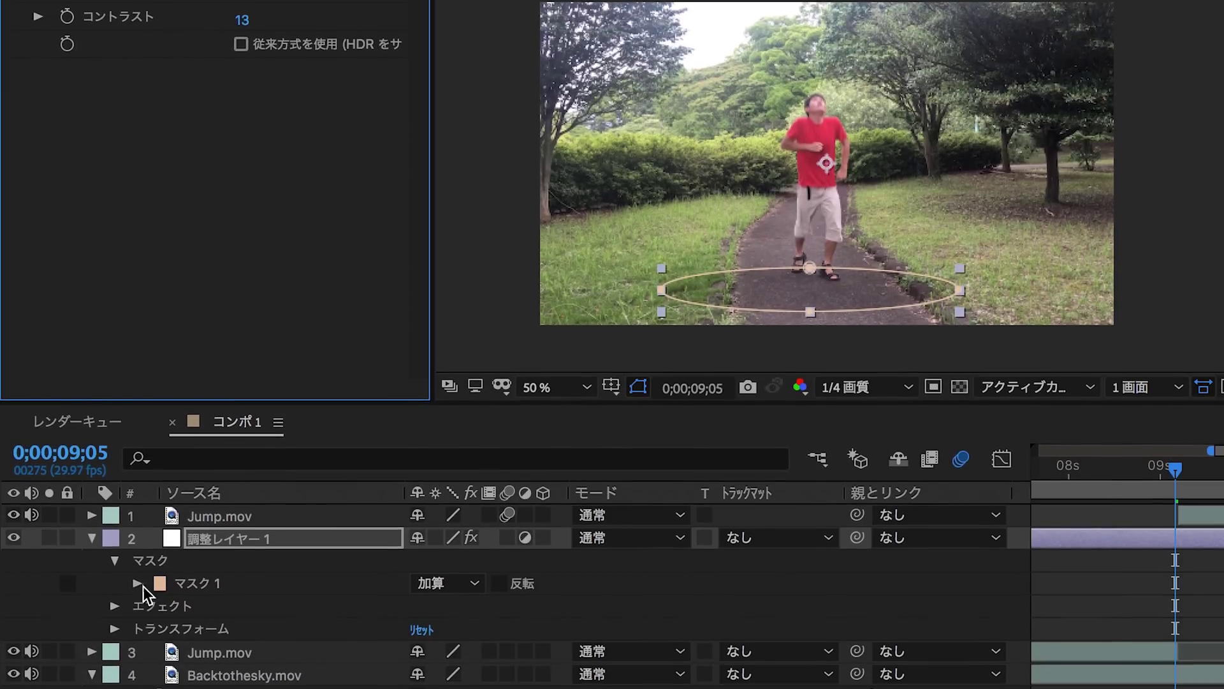
Step: Soften the ellipse mask with heavy feather and shrink it with negative expansion
left_click(137, 583)
left_click_drag(446, 630, 612, 634)
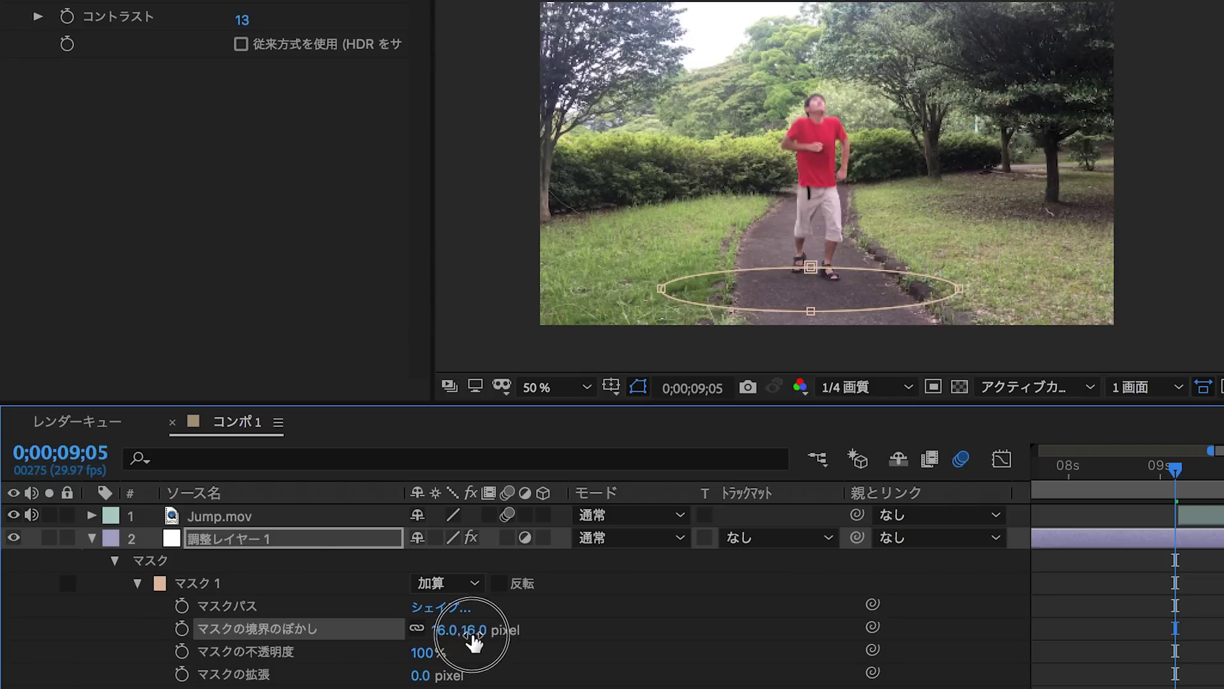
mouse_move(454, 643)
left_mouse_down()
mouse_move(465, 645)
mouse_move(370, 670)
left_mouse_up()
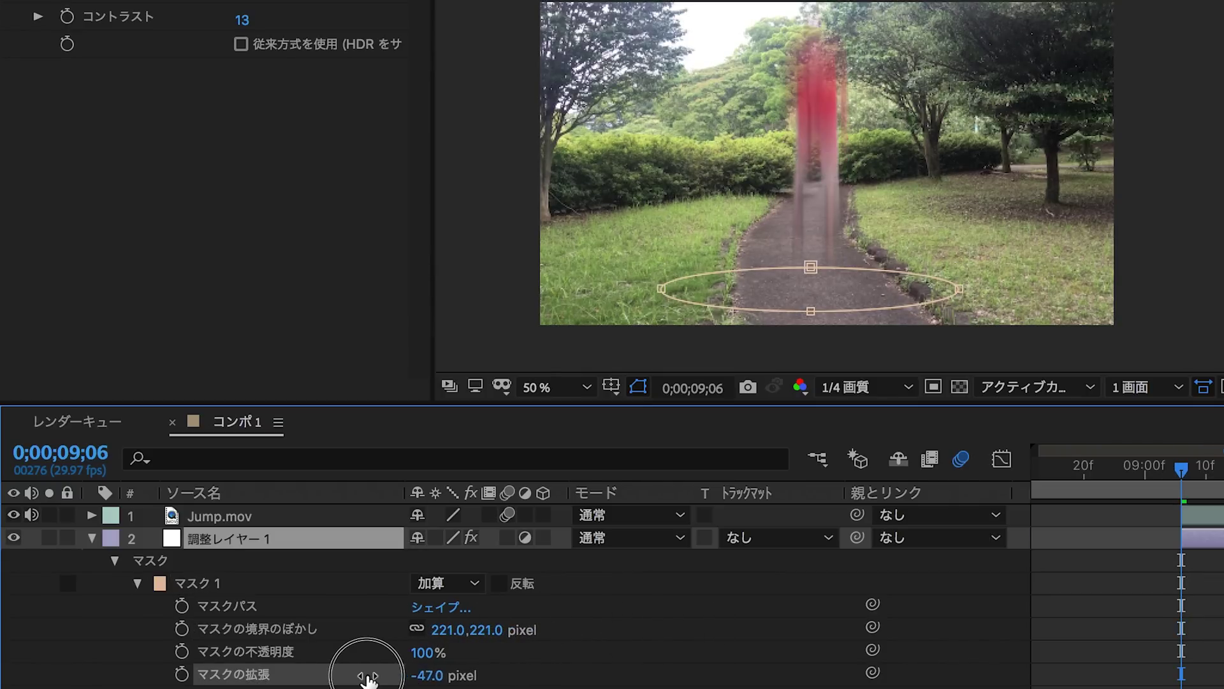
mouse_move(447, 630)
left_mouse_down()
mouse_move(398, 647)
mouse_move(209, 663)
left_mouse_up()
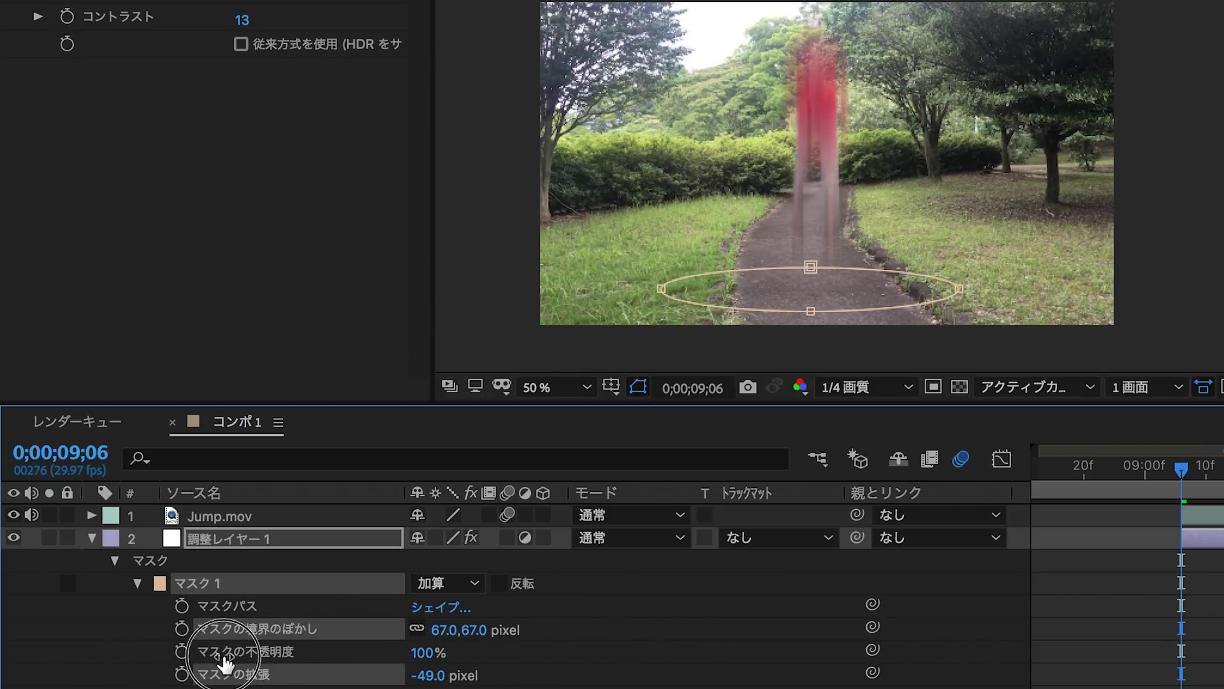
left_click(440, 681)
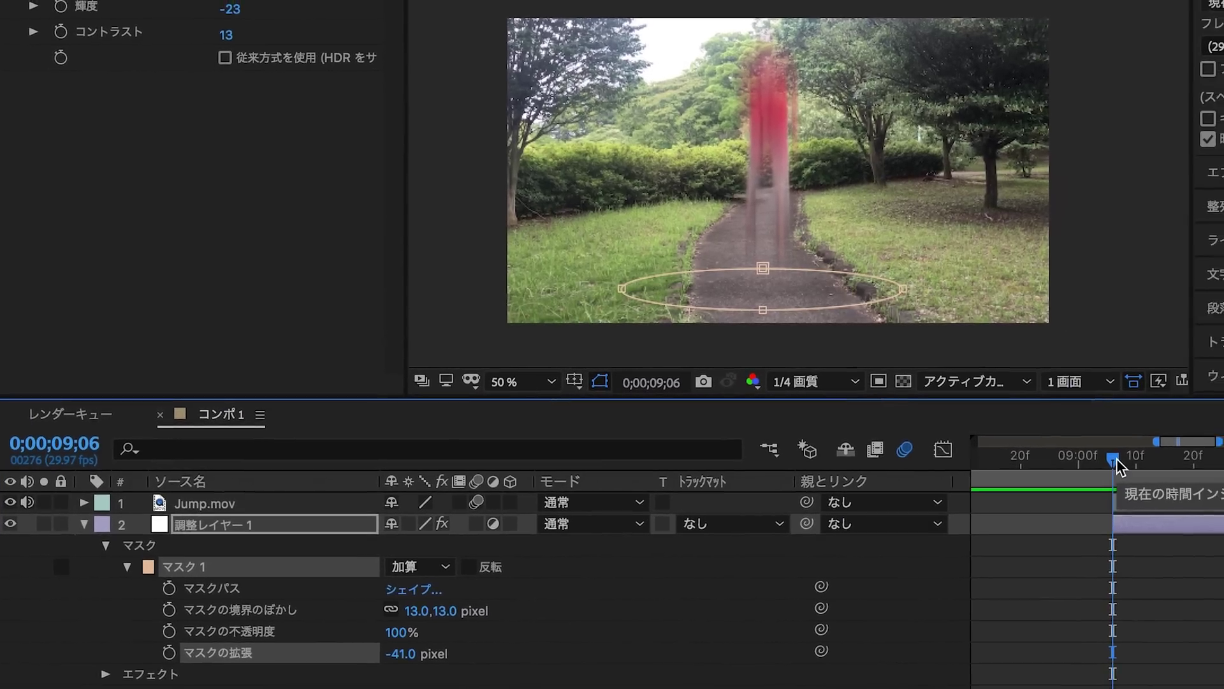
Step: Keyframe the adjustment layer's Position so it drops slightly over two frames
left_click_drag(1118, 457, 1062, 458)
key("p")
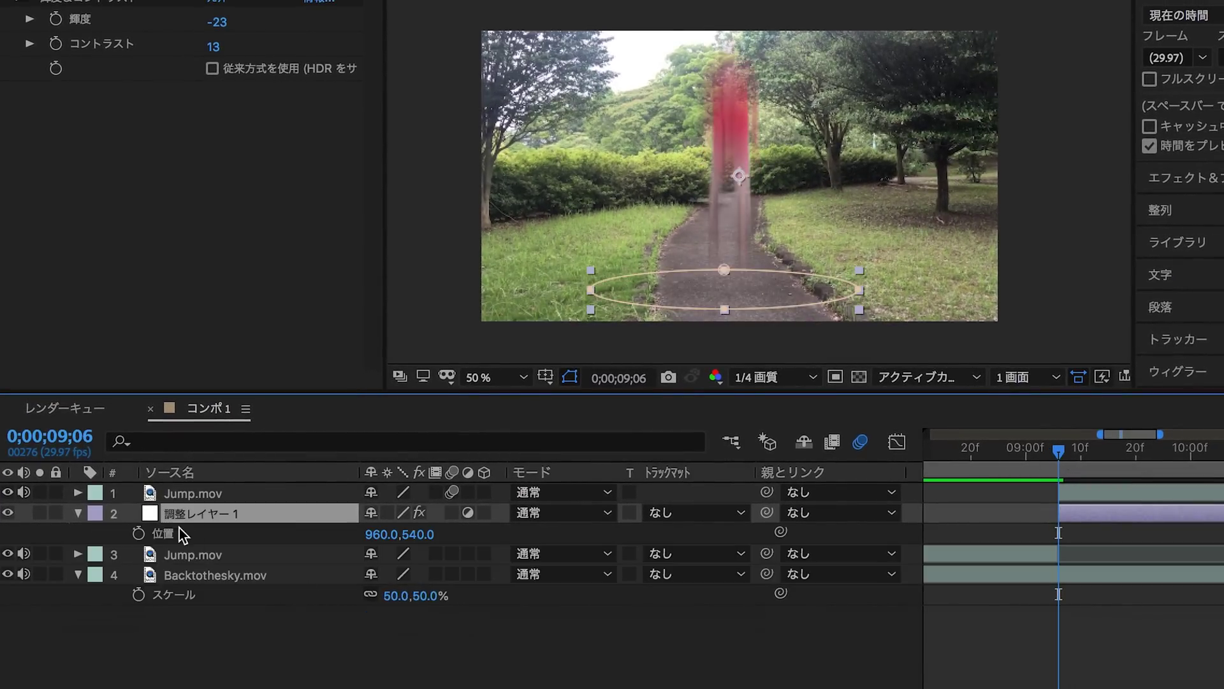
left_click(139, 533)
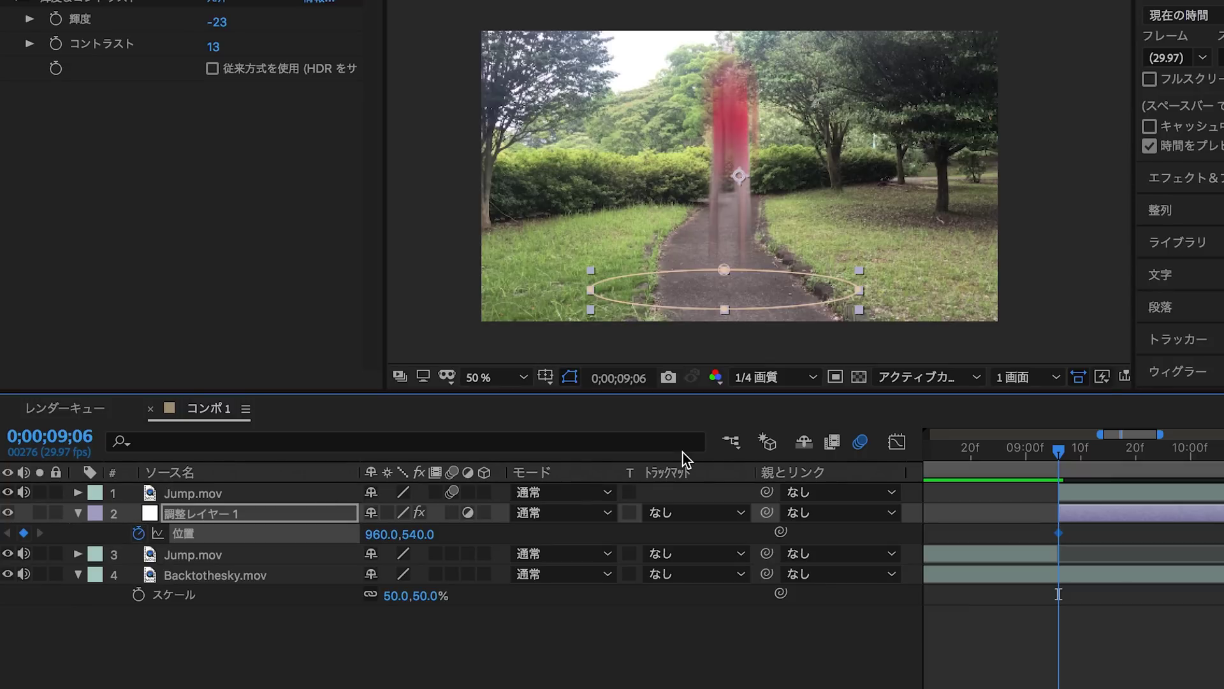
key("Page_Down")
key("Page_Up")
left_click_drag(449, 536, 829, 540)
key("Page_Down")
key("Page_Down")
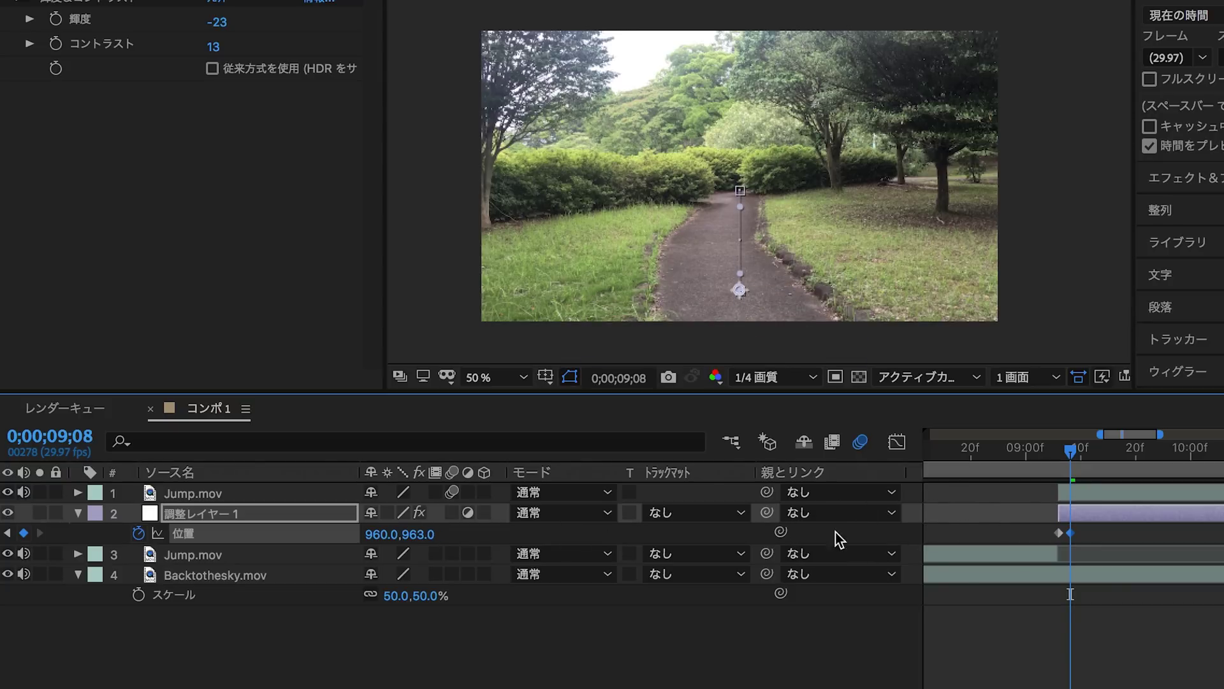
mouse_move(1066, 454)
left_mouse_down()
mouse_move(1040, 452)
mouse_move(1068, 456)
mouse_move(1047, 461)
left_mouse_up()
Step: Select the smoke shockwave with trail clip in a Finder window
left_click(1121, 547)
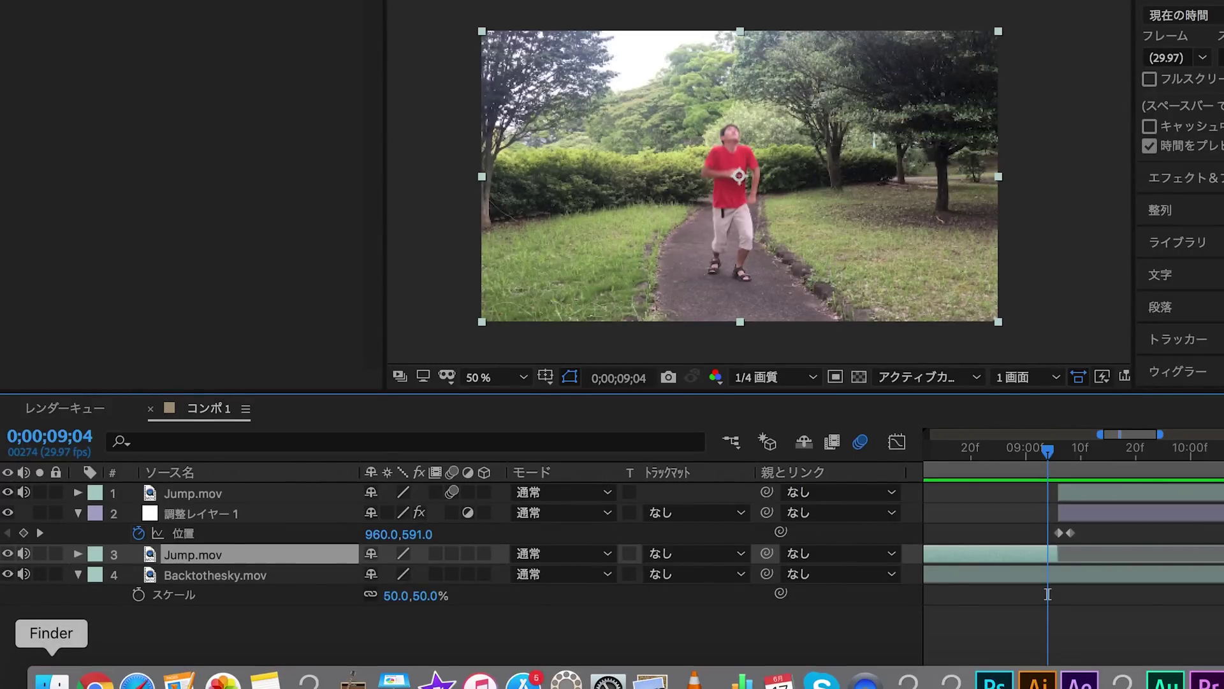
left_click(52, 682)
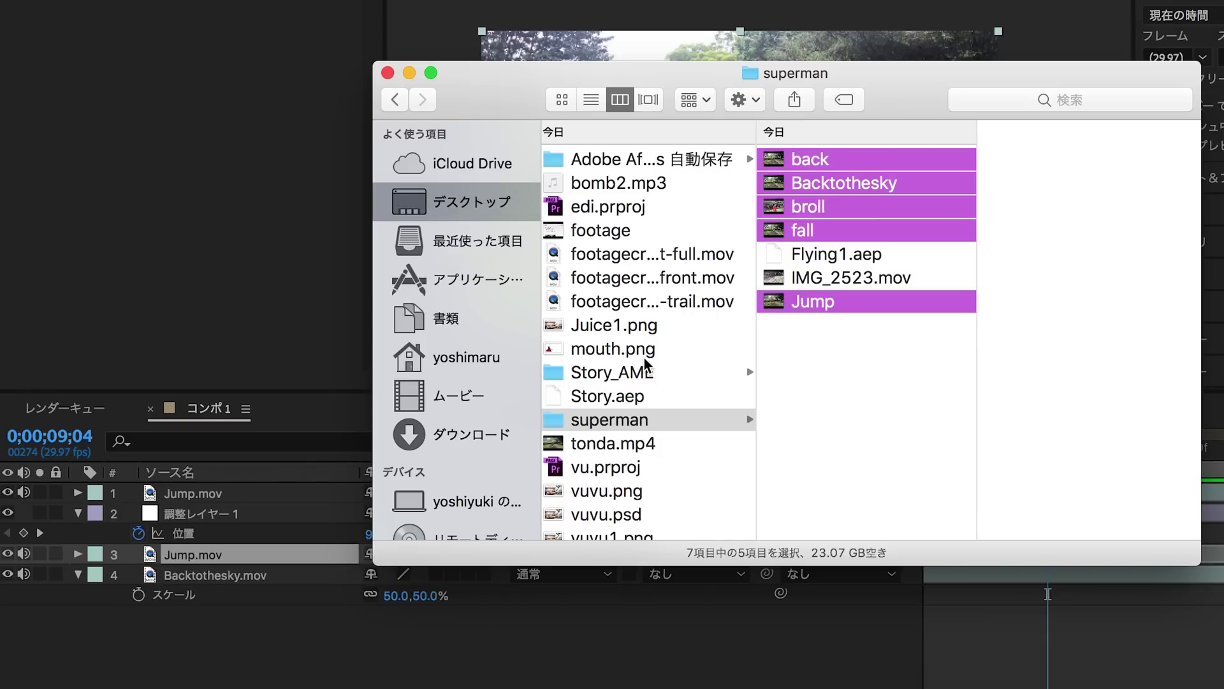
left_click(672, 296)
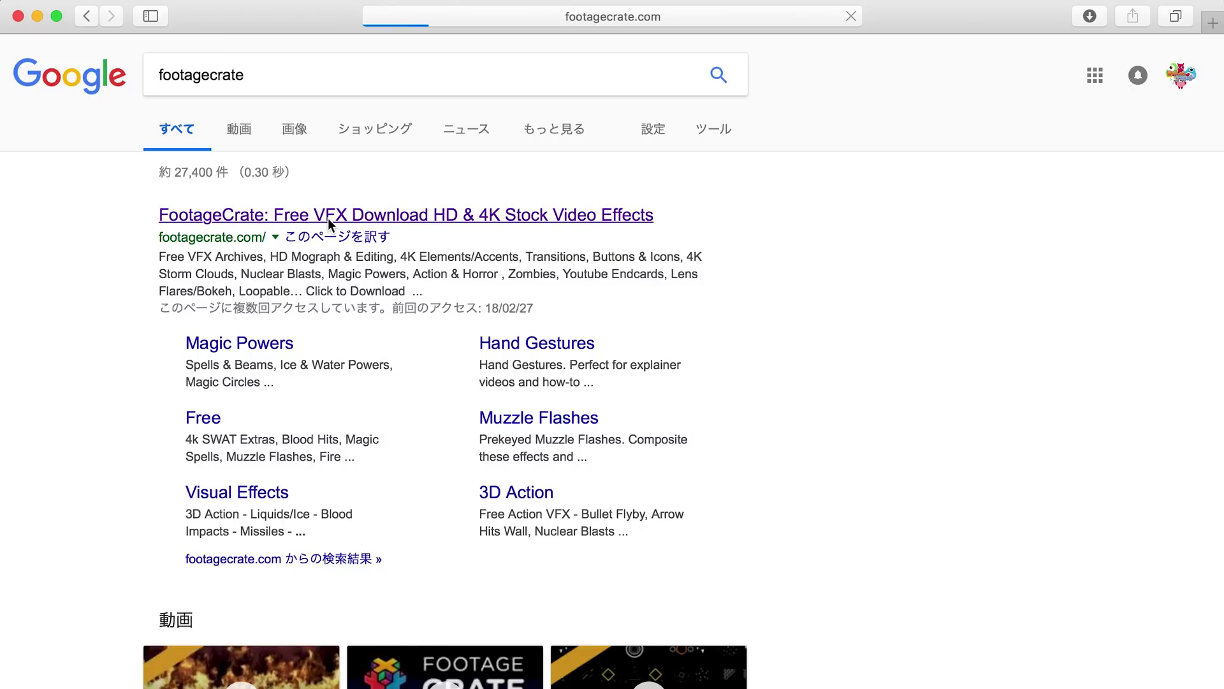
Step: Browse FootageCrate's Dust & Smoke category and import the three footagecrate shockwave clips
scroll(611, 286, "down", 5)
scroll(611, 285, "down", 5)
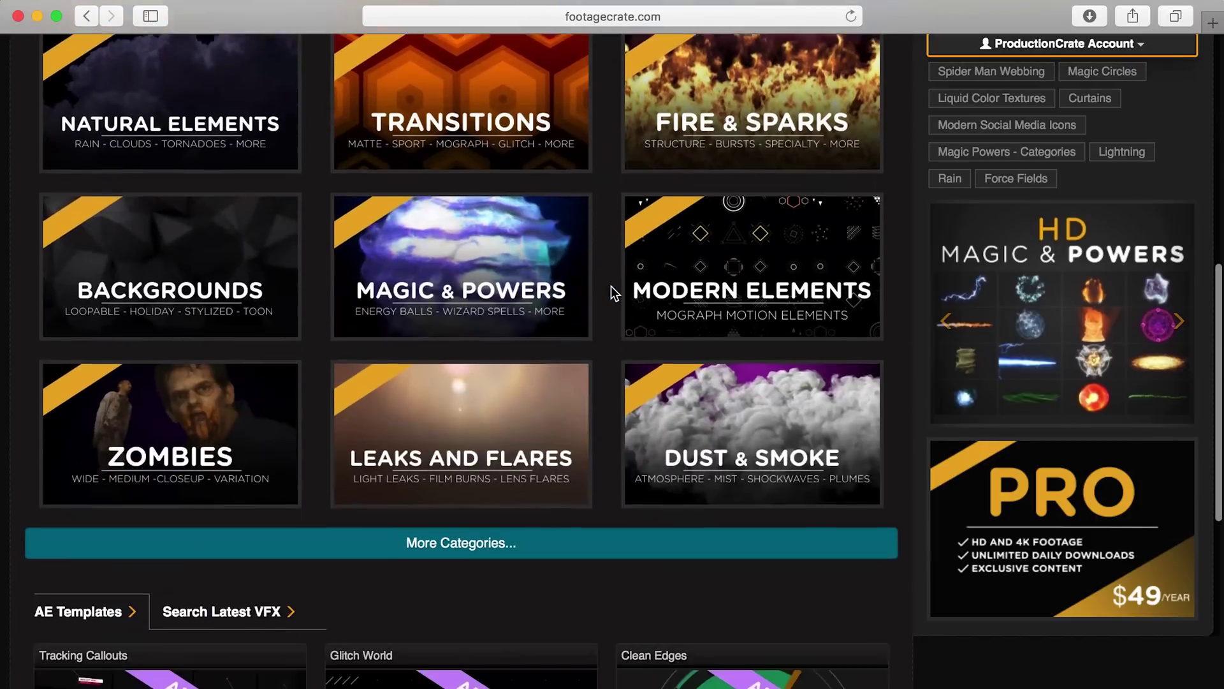
left_click(698, 444)
scroll(433, 347, "down", 3)
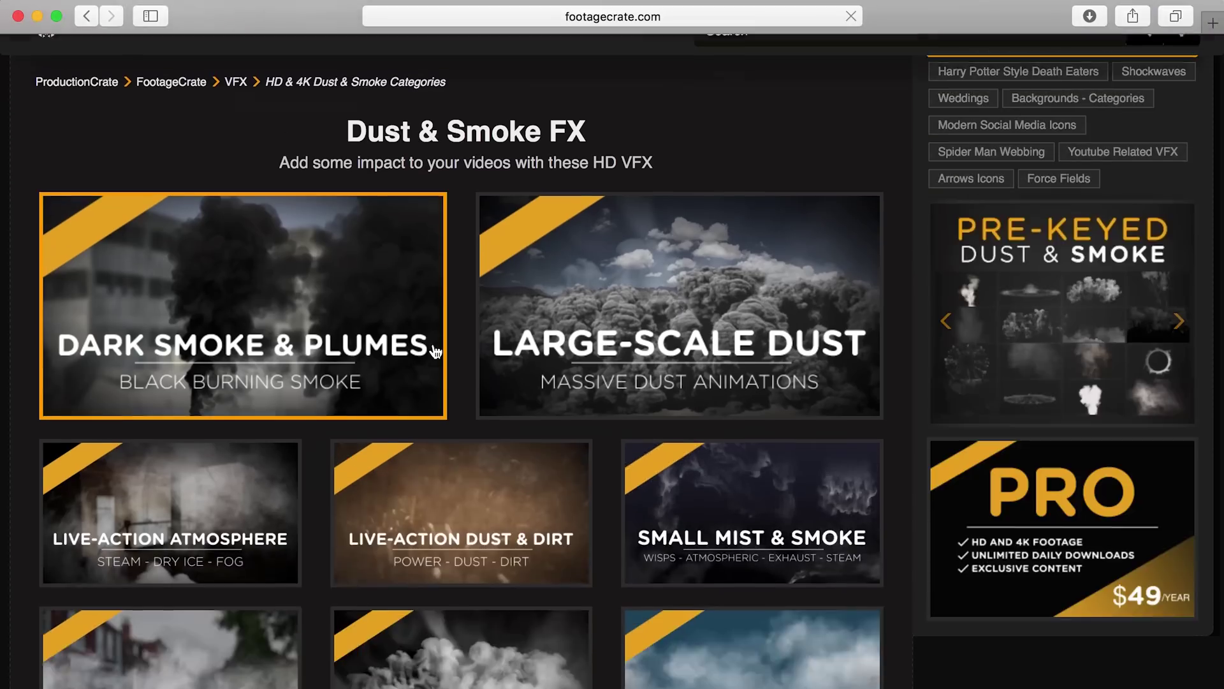
scroll(432, 347, "down", 5)
scroll(433, 349, "down", 10)
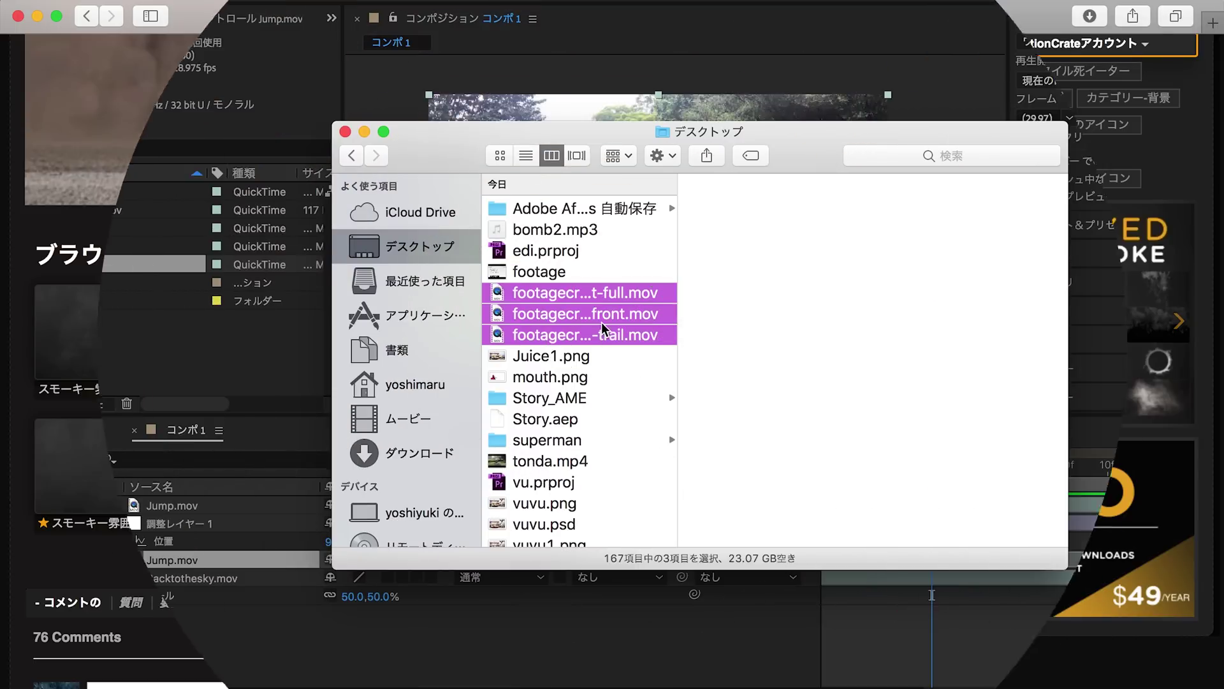
left_click_drag(585, 313, 115, 331)
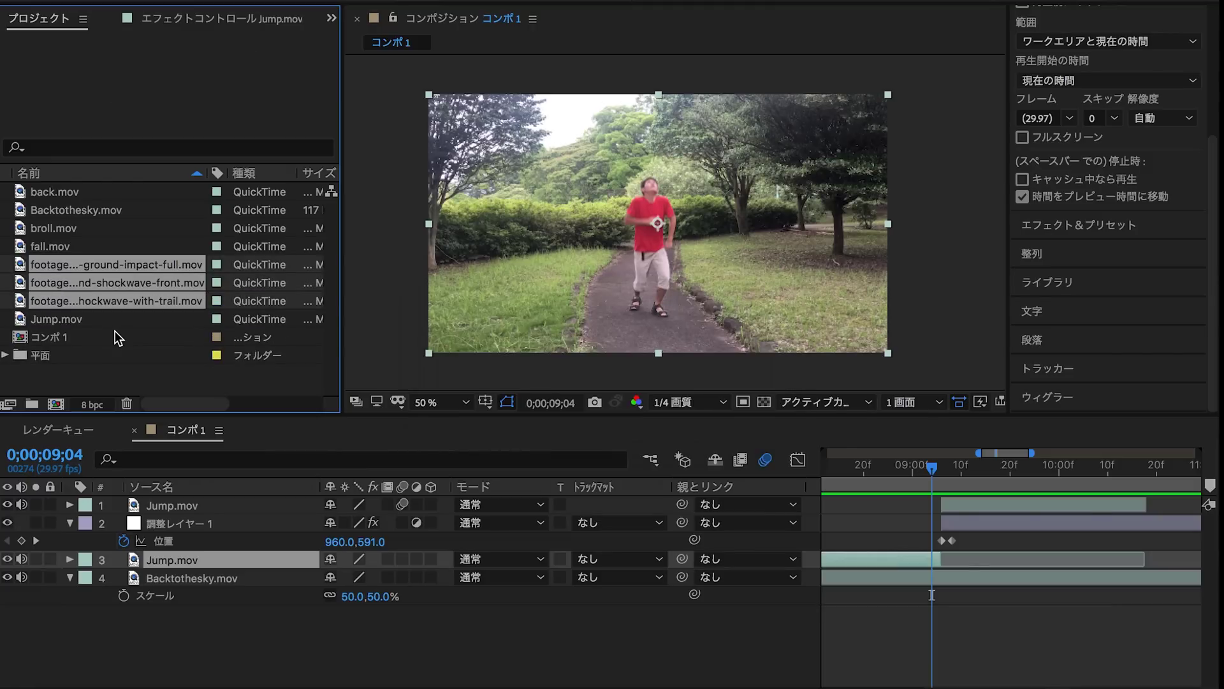
Step: Add the ground-impact clip to Comp 1 as layer 3, starting at the jump time
left_click(162, 339)
left_click(136, 308)
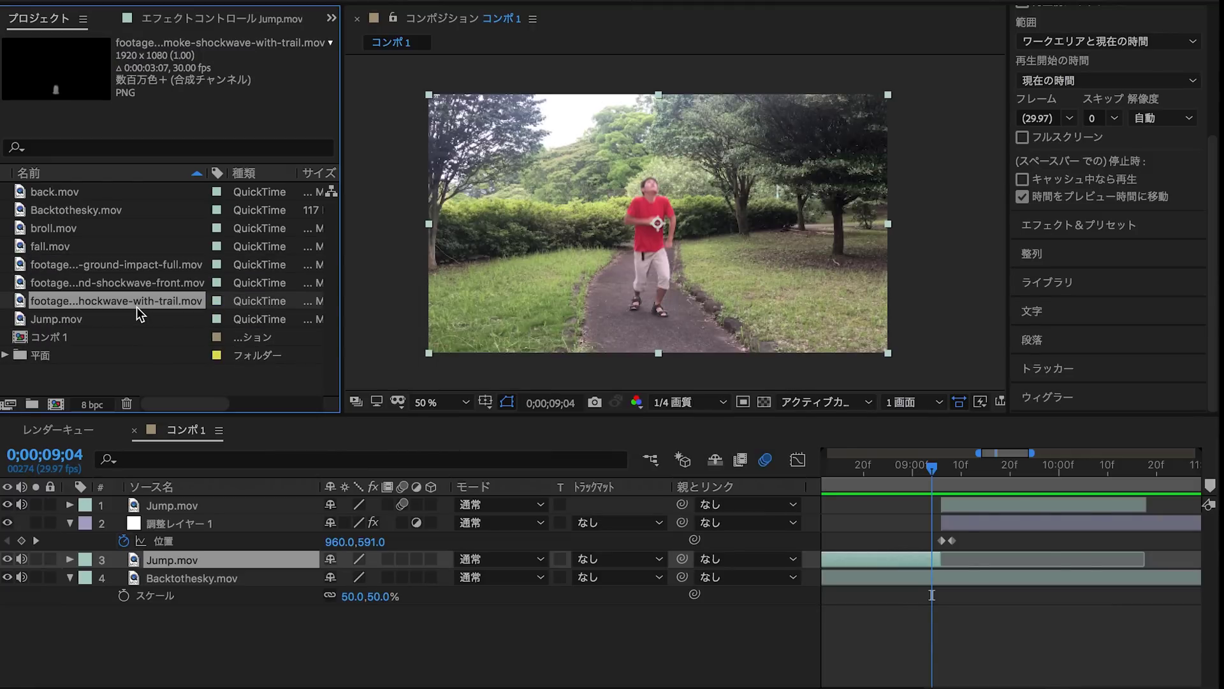
mouse_move(123, 271)
left_mouse_down()
mouse_move(217, 577)
mouse_move(213, 552)
left_mouse_up()
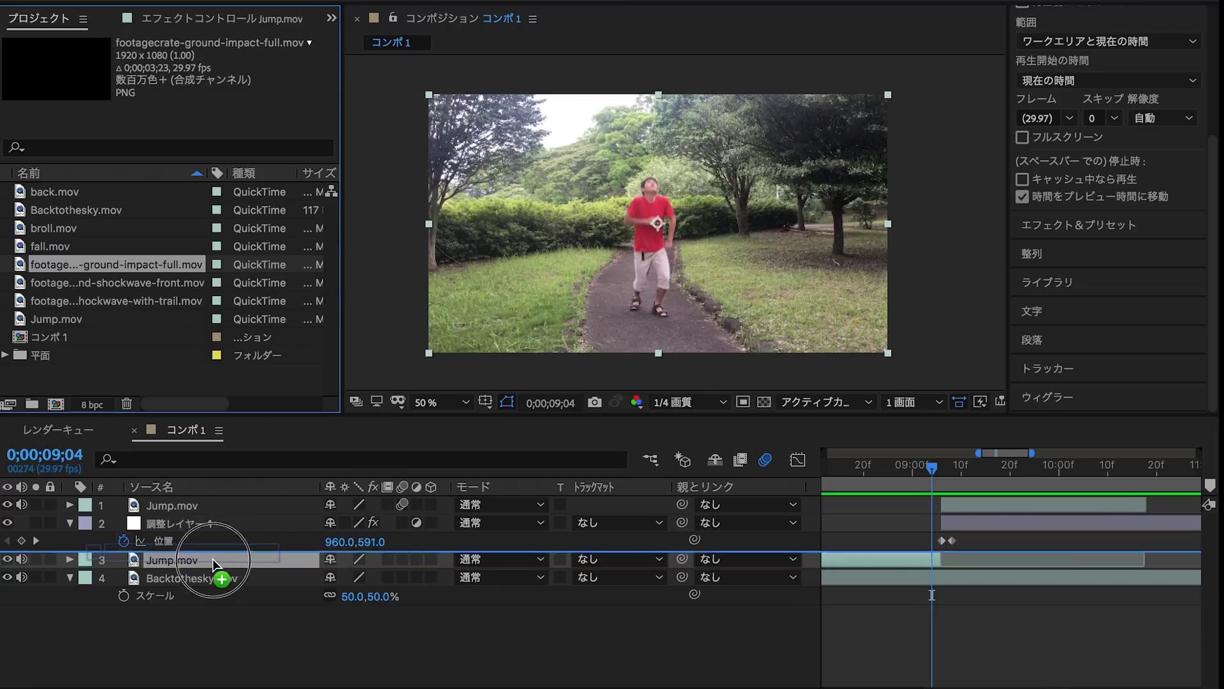
left_click_drag(213, 551, 217, 558)
key("minus")
key("minus")
key("minus")
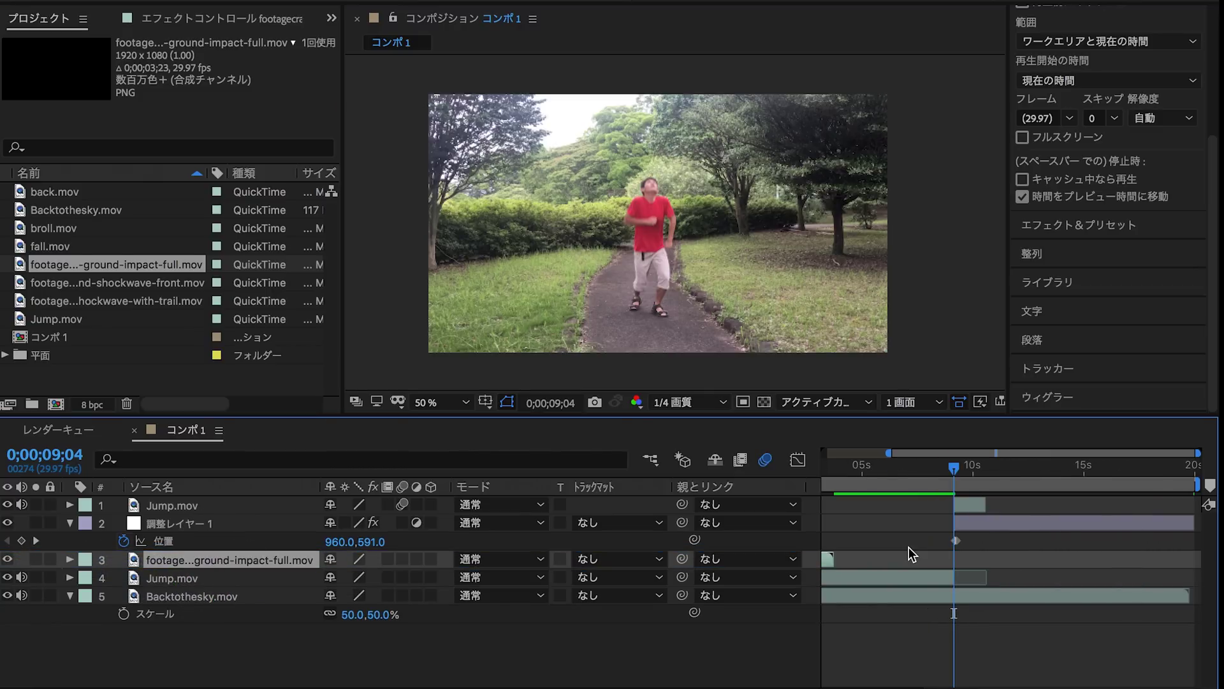
left_click_drag(968, 564, 1028, 563)
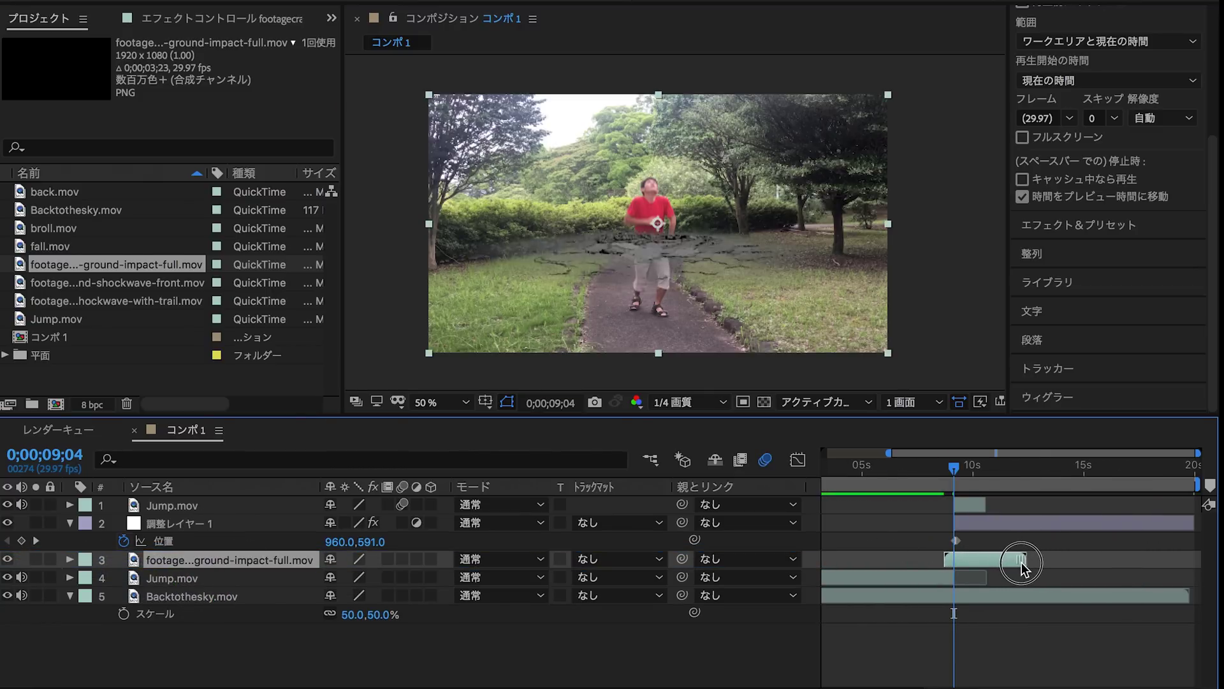
Step: At frame 9;05, set the ground-impact layer's Position to 960,869
key("equal")
key("equal")
key("Page_Down")
key("Page_Up")
key("Page_Down")
left_click(491, 559)
key("Escape")
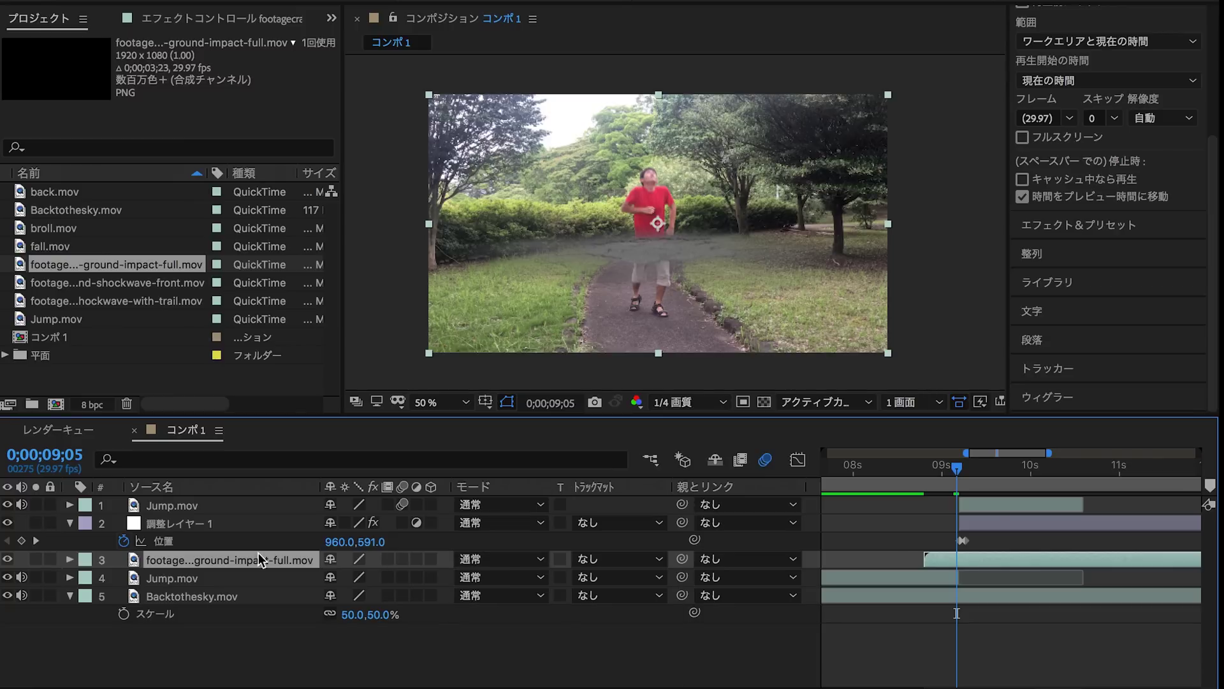
key("p")
left_click_drag(373, 578, 637, 565)
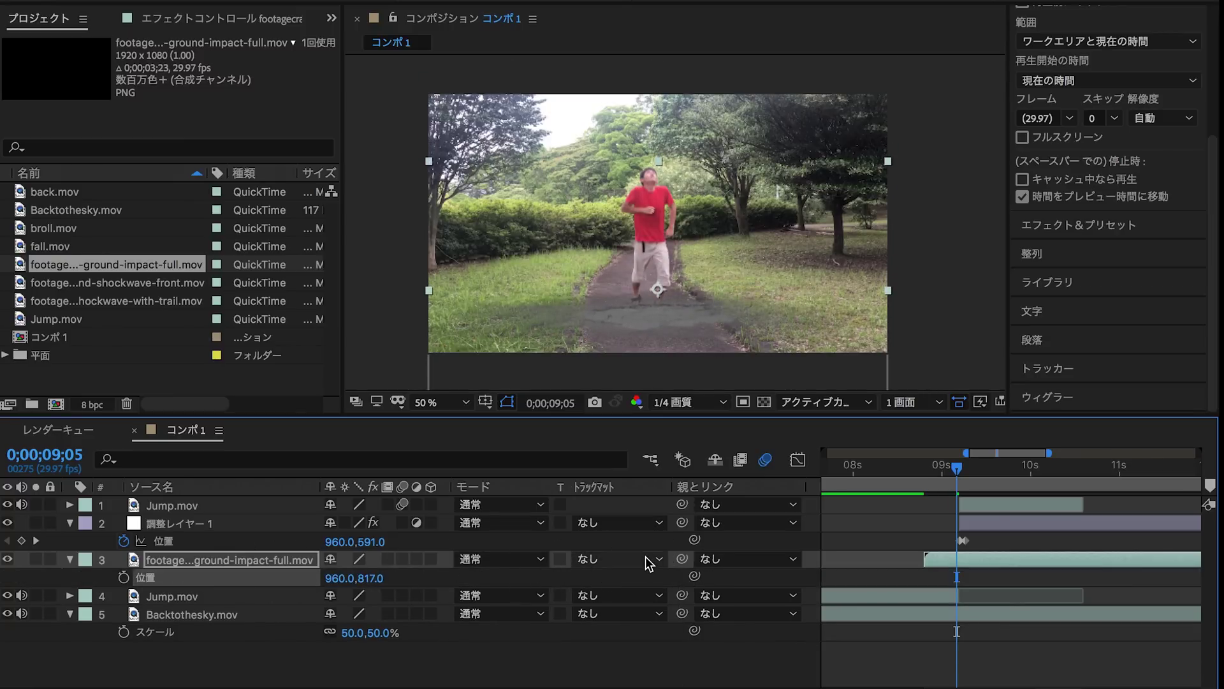
Step: Scale the ground-impact layer to 38% and preview the jump up to frame 9;07
key("r")
left_click_drag(352, 585, 295, 577)
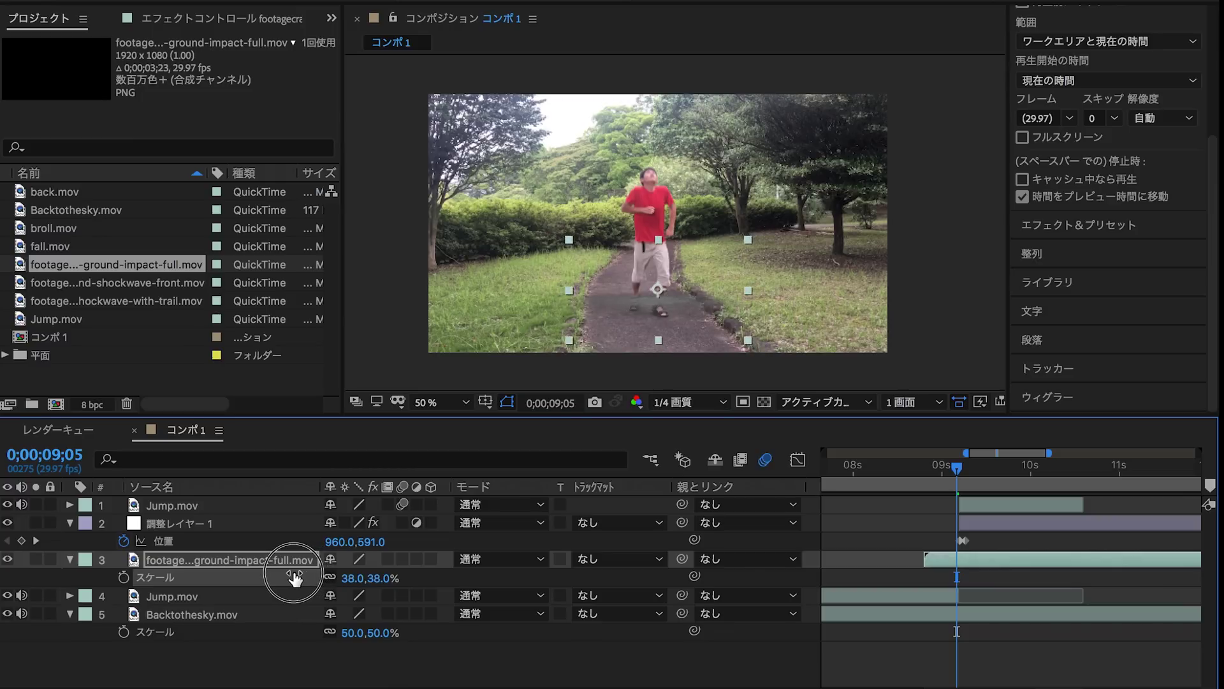
left_click_drag(373, 578, 419, 585)
key("p")
key("space")
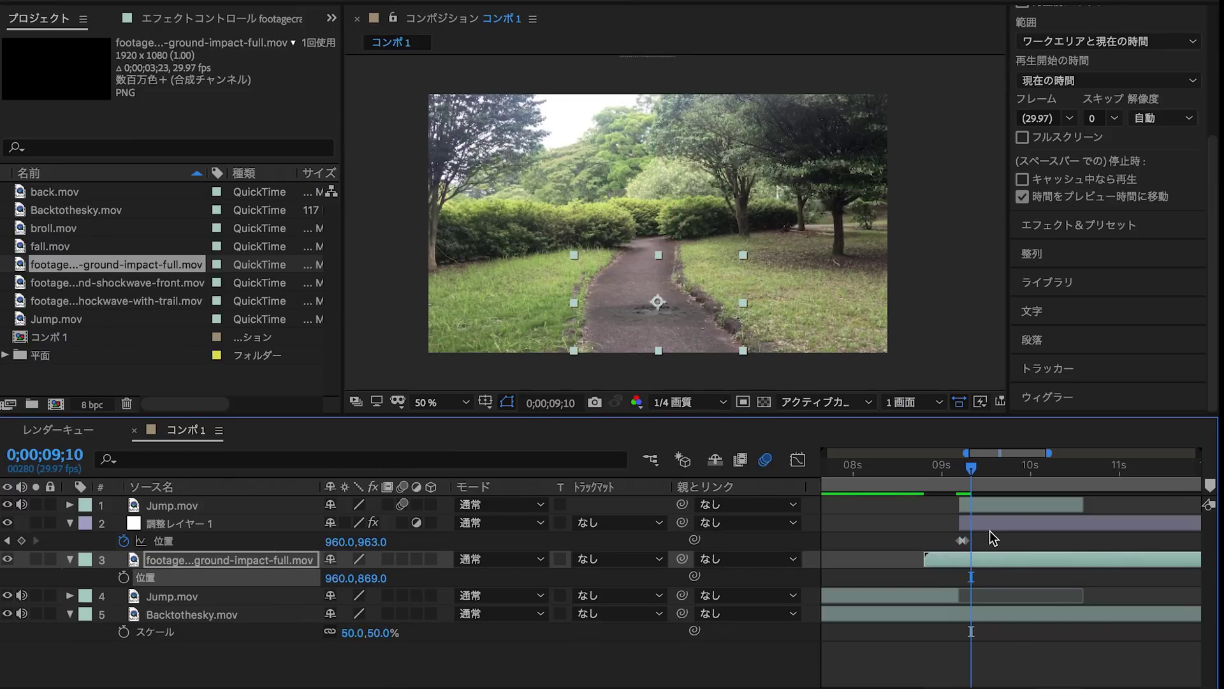
key("semicolon")
left_click(961, 562)
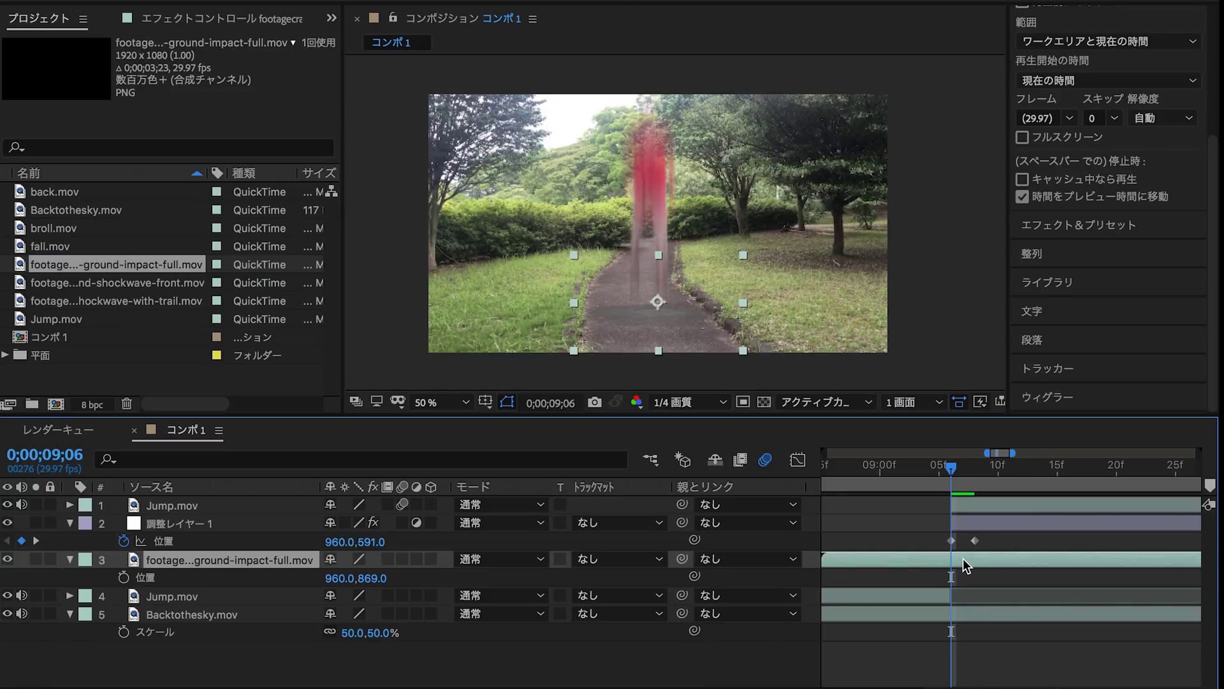
Step: Lower the ground-impact footage and set its blending mode to Dissolve (ディザ合成)
left_click_drag(375, 577, 410, 582)
left_click(501, 559)
left_click(529, 609)
left_click(533, 560)
left_click(533, 560)
left_click(534, 578)
left_click(533, 559)
left_click(533, 591)
Step: Set the impact layer to 90% opacity and draw an elliptical mask over the impact spot
key("t")
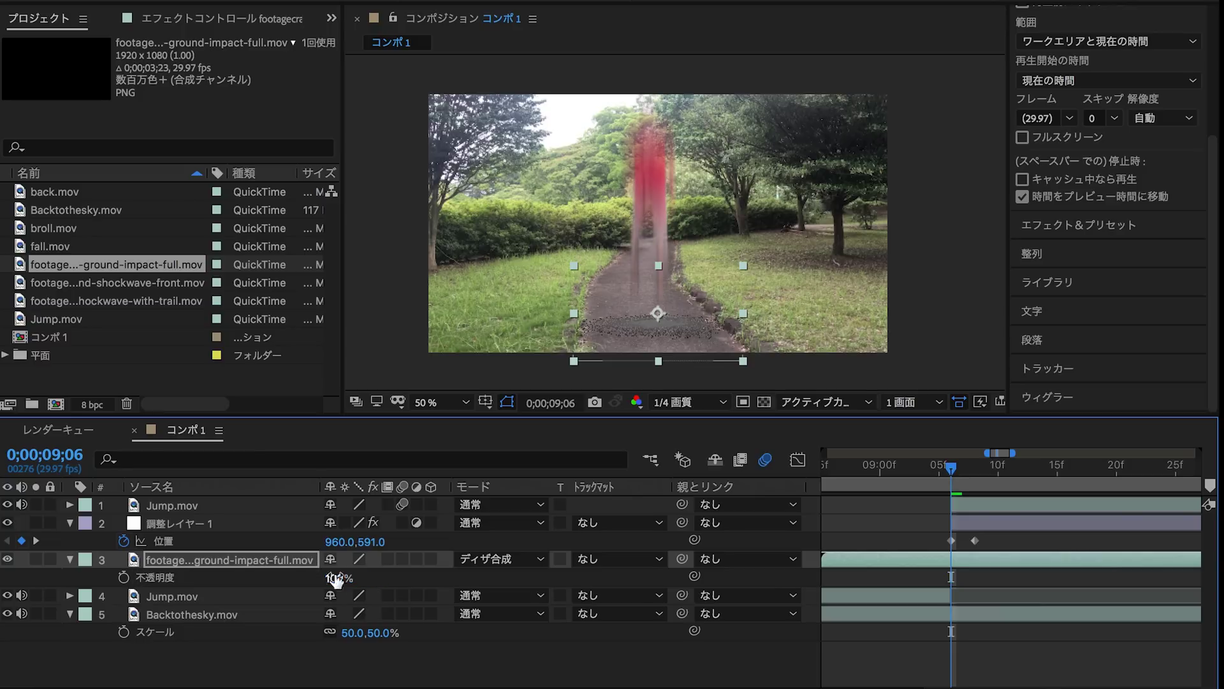
mouse_move(974, 476)
left_mouse_down()
mouse_move(938, 528)
mouse_move(962, 533)
left_mouse_up()
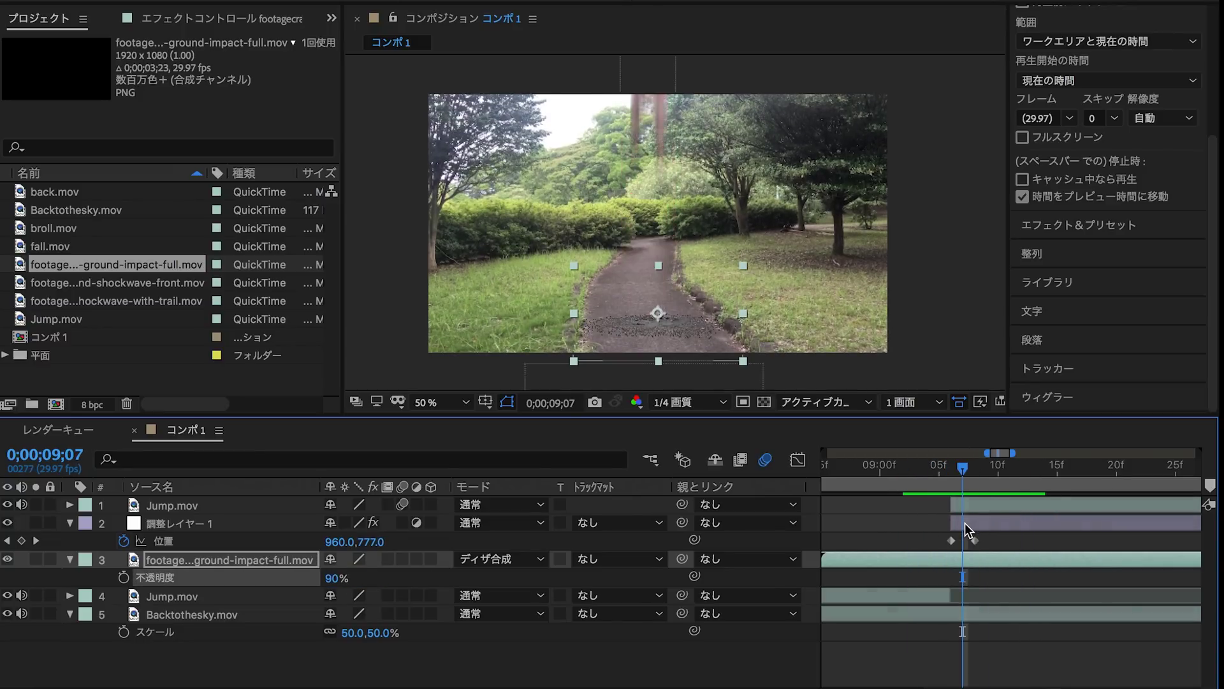
left_click_drag(588, 315, 736, 347)
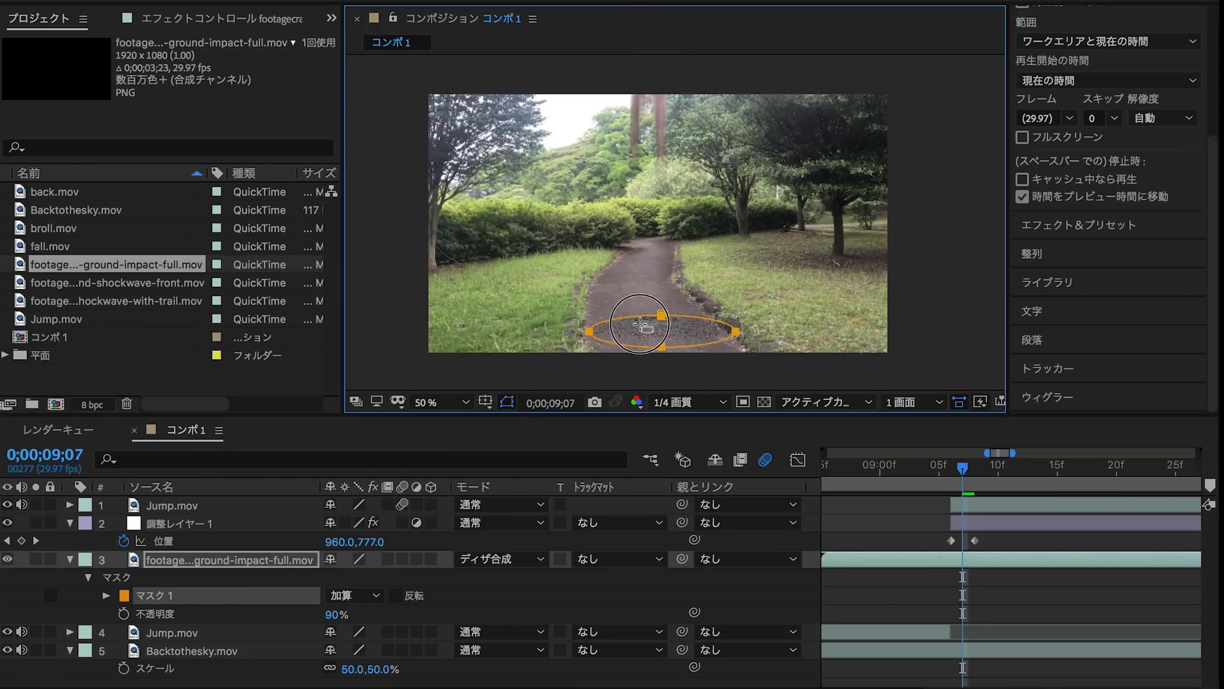
left_click(180, 598)
left_click_drag(657, 317, 651, 310)
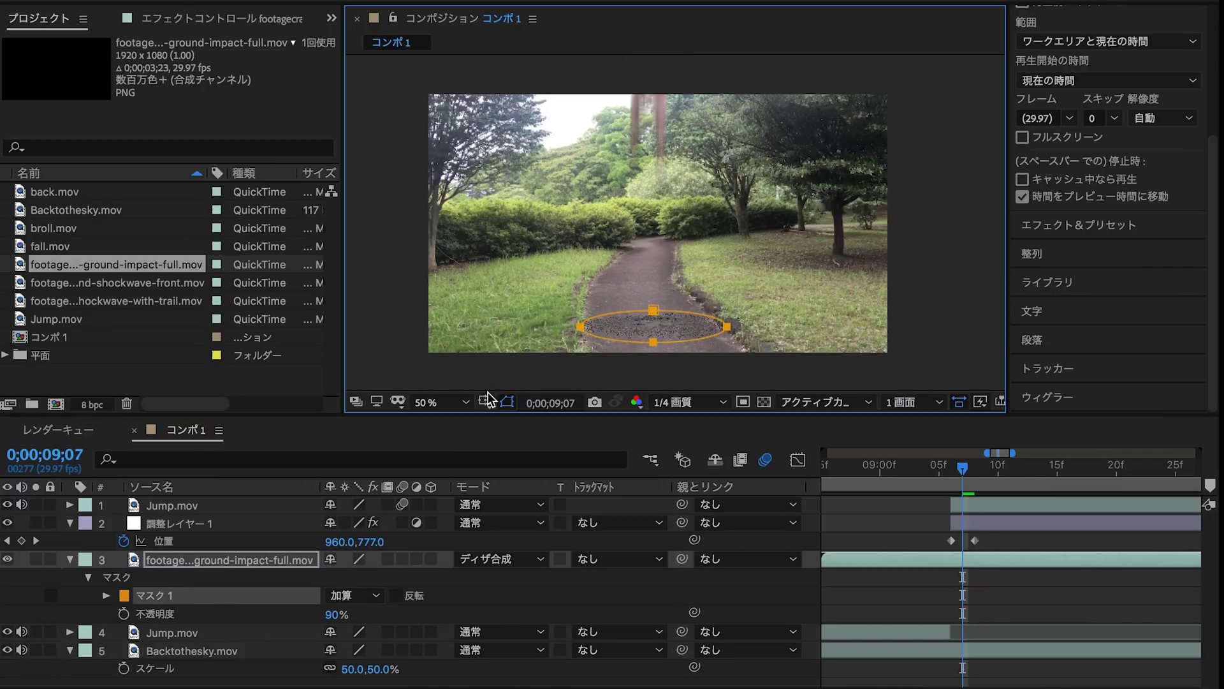
Step: Give the mask an expansion of 20 pixels and a feather of 12 pixels
left_click(106, 595)
left_click_drag(335, 669, 355, 675)
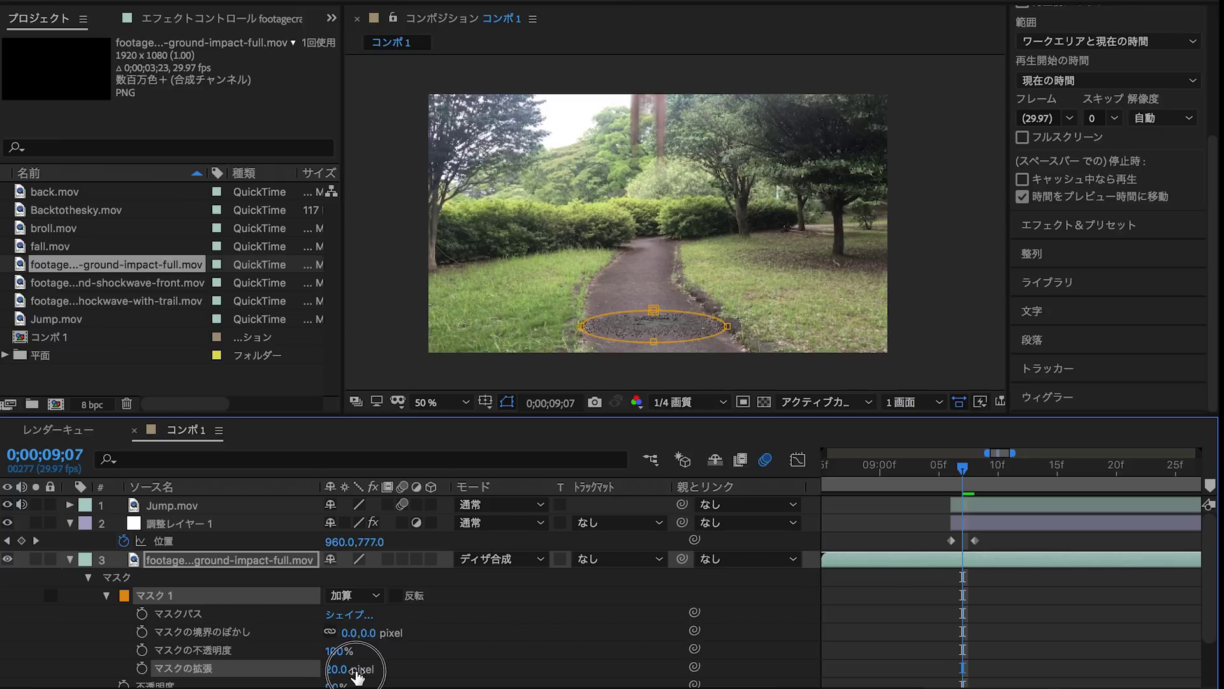
left_click_drag(354, 633, 360, 638)
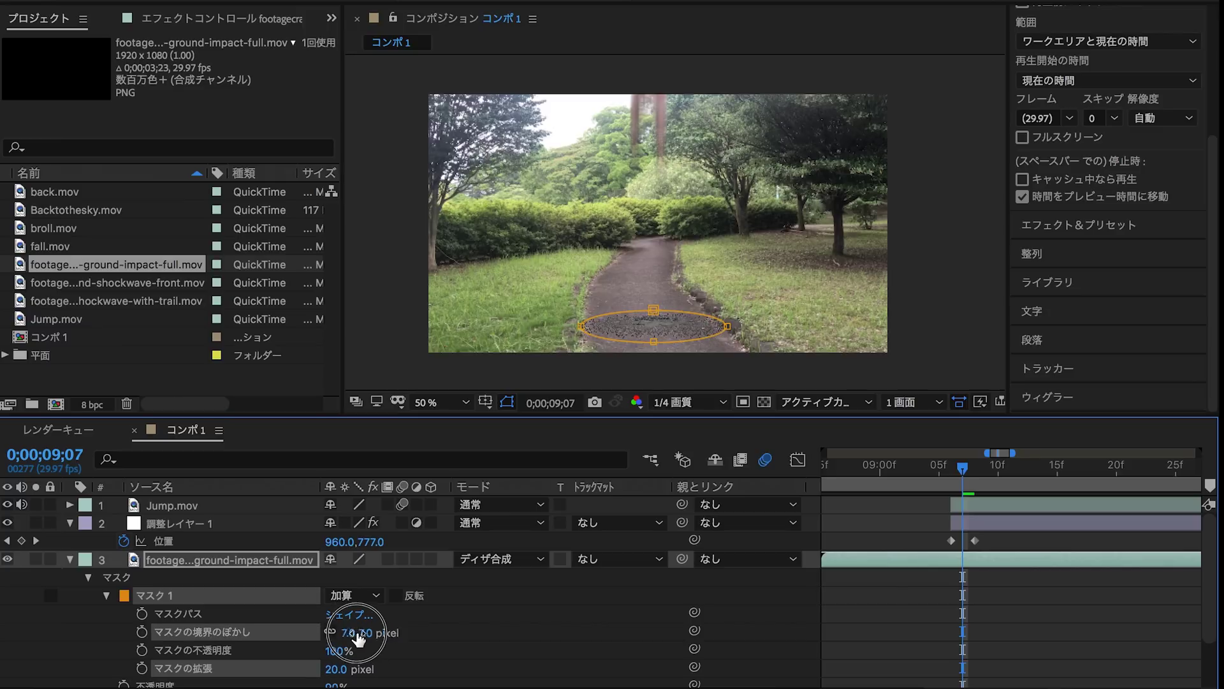
Step: Add the sand-shockwave-front clip to the composition, starting at the 9-second mark
left_click(1014, 545)
left_click_drag(962, 486, 962, 491)
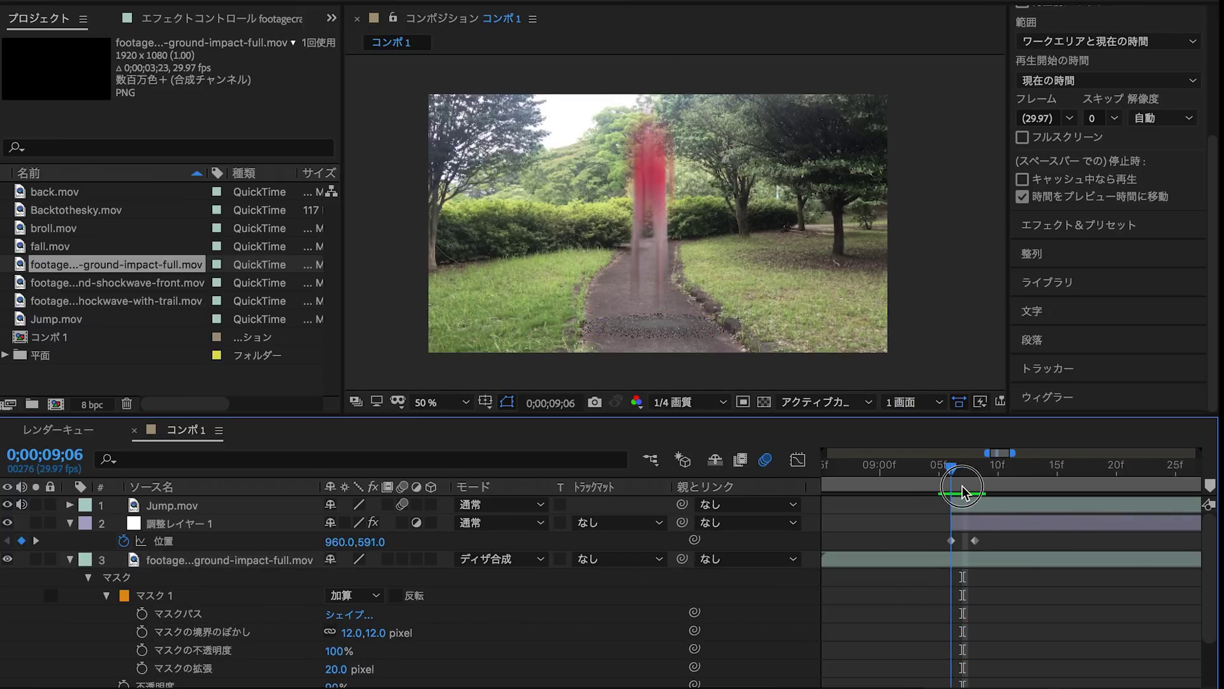
left_click(71, 561)
left_click_drag(96, 282, 144, 560)
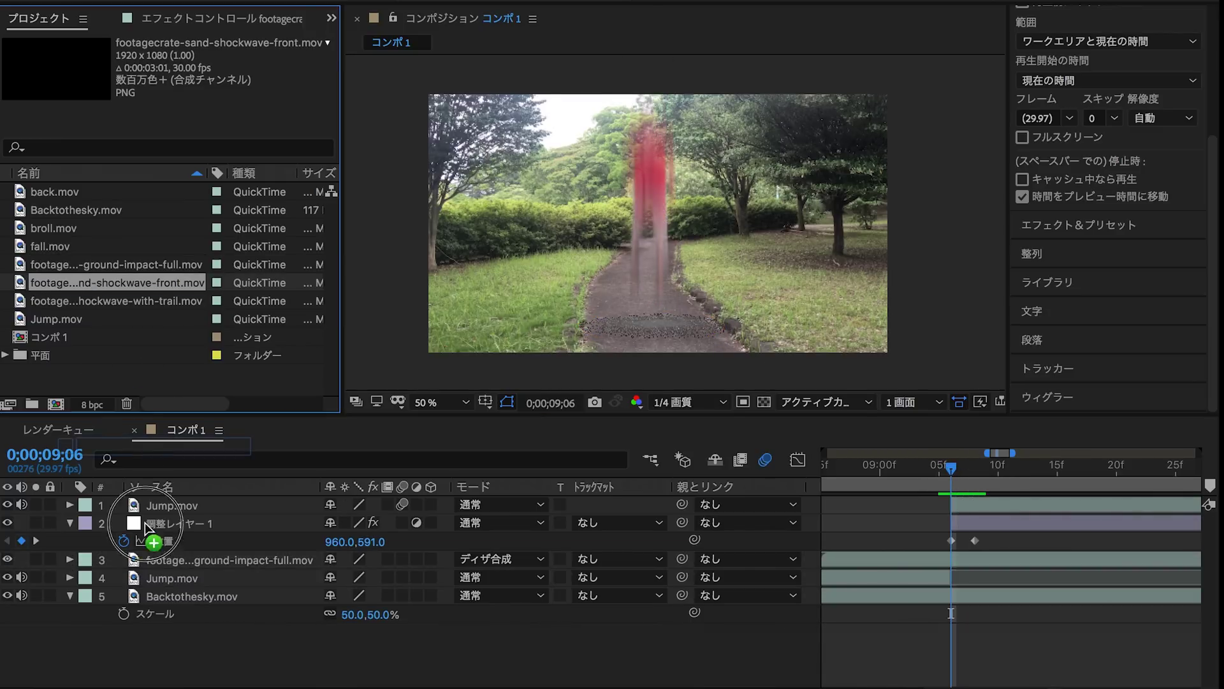
key("semicolon")
left_click_drag(867, 559, 1025, 557)
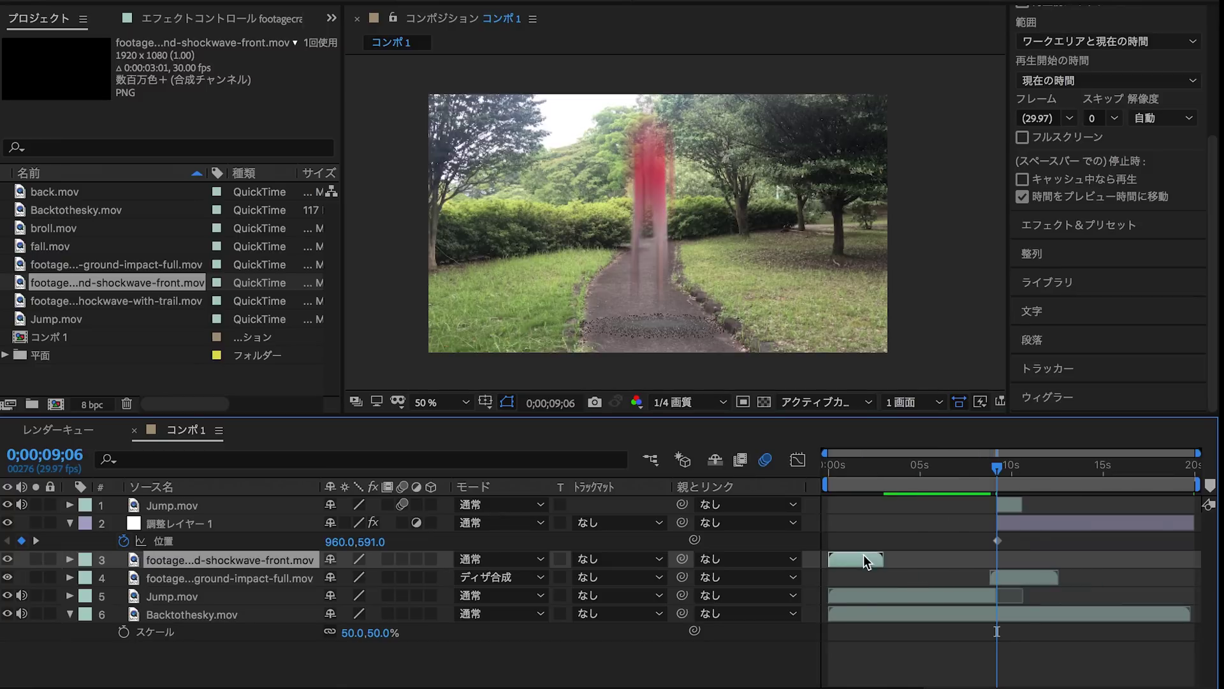
Step: Add the shockwave trail clip and align both shockwave clips to start at frame 9;05
left_click(108, 302)
left_click_drag(227, 510, 230, 568)
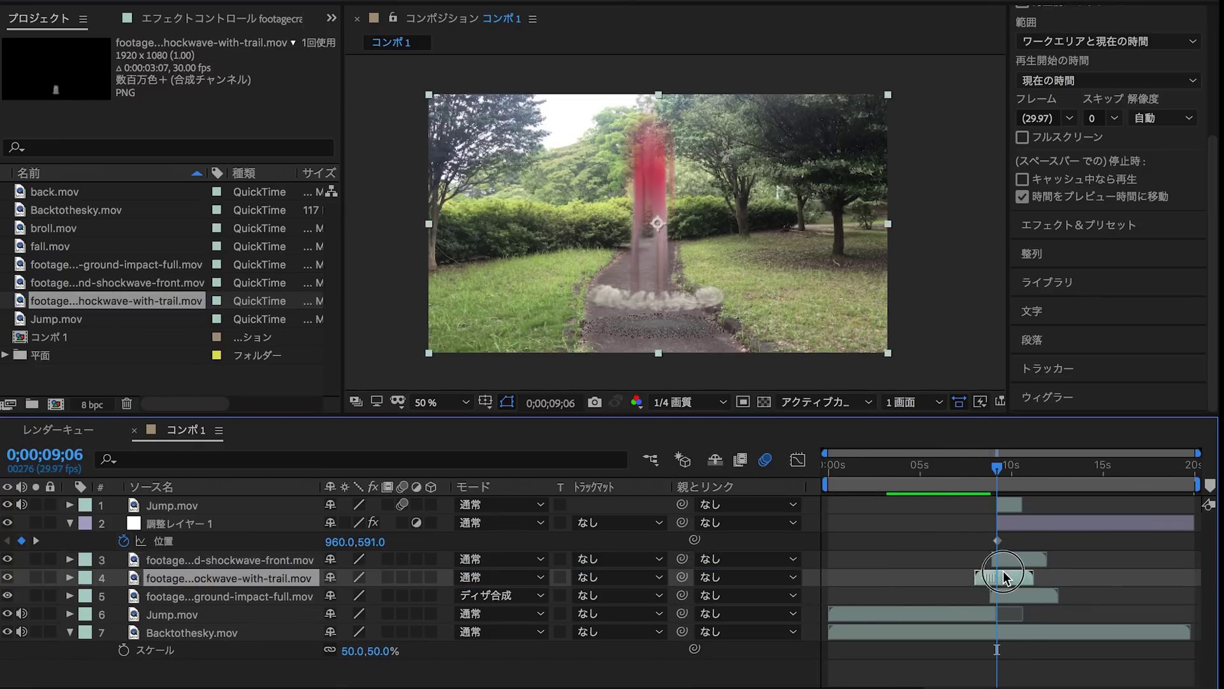
left_click_drag(1003, 577, 1004, 572)
key("semicolon")
left_click_drag(1000, 479, 993, 483)
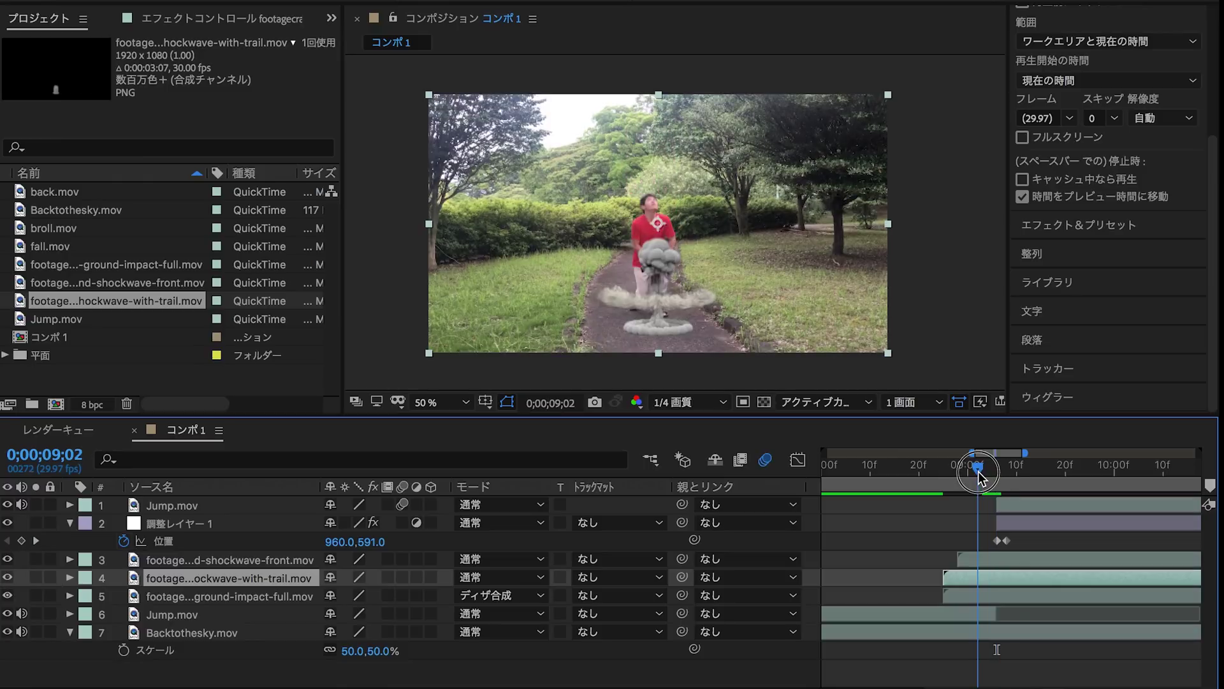
mouse_move(1003, 566)
left_mouse_down()
mouse_move(1027, 565)
mouse_move(1023, 592)
left_mouse_up()
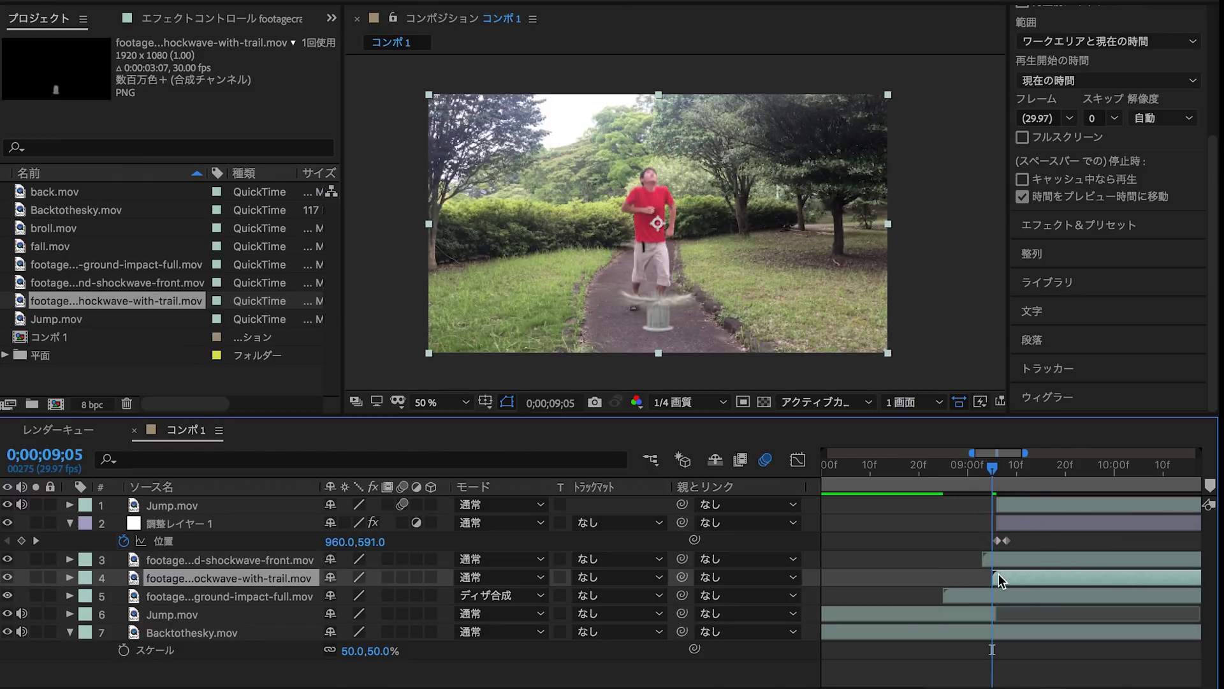
key("Page_Down")
Step: Move the front shockwave to 924,592 and set its opacity to 50%
left_click(274, 559)
key("p")
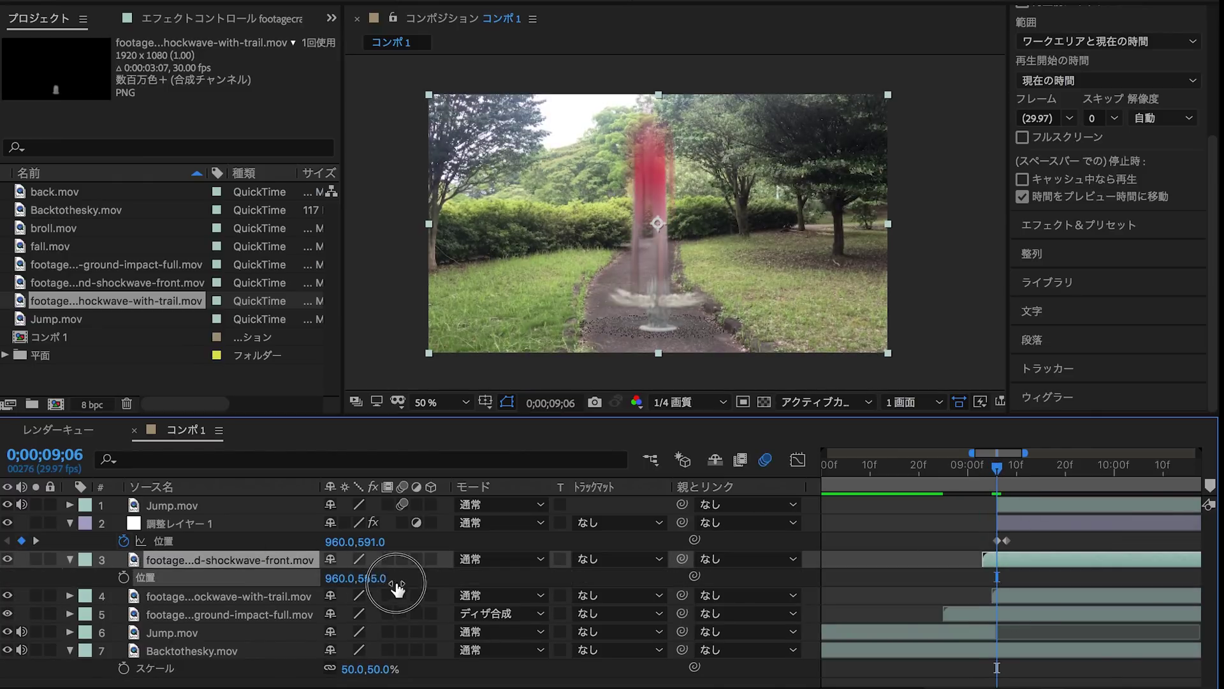
left_click_drag(338, 577, 314, 578)
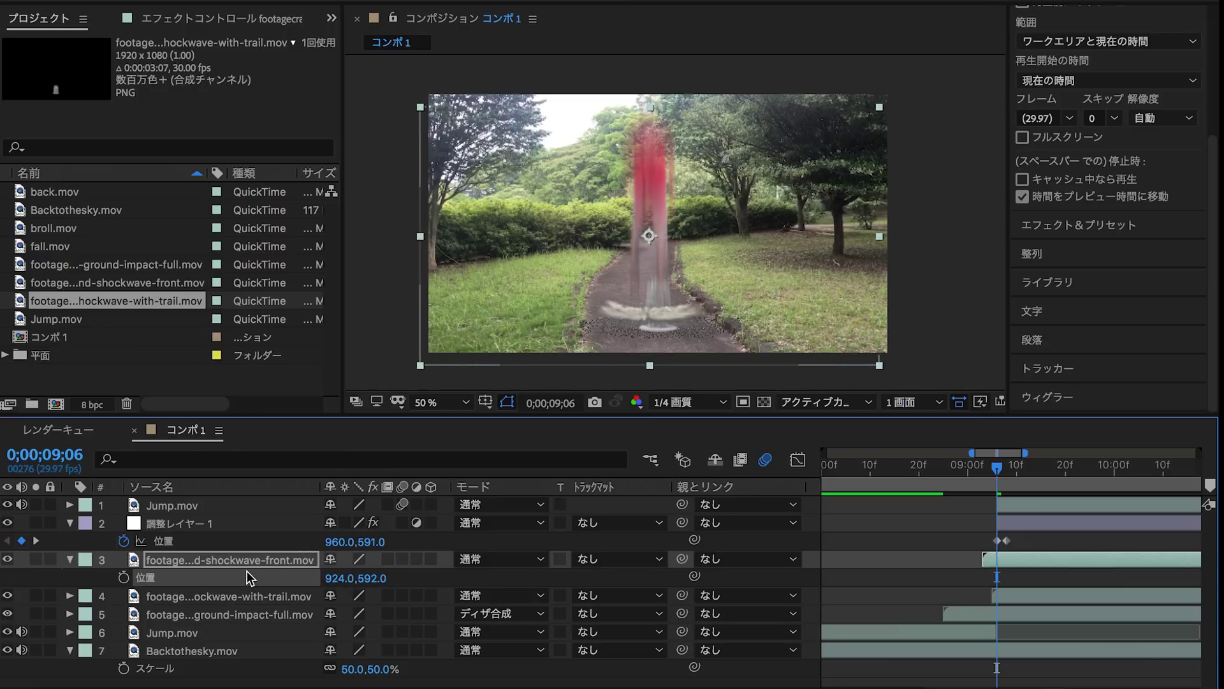
type("t60")
key("Return")
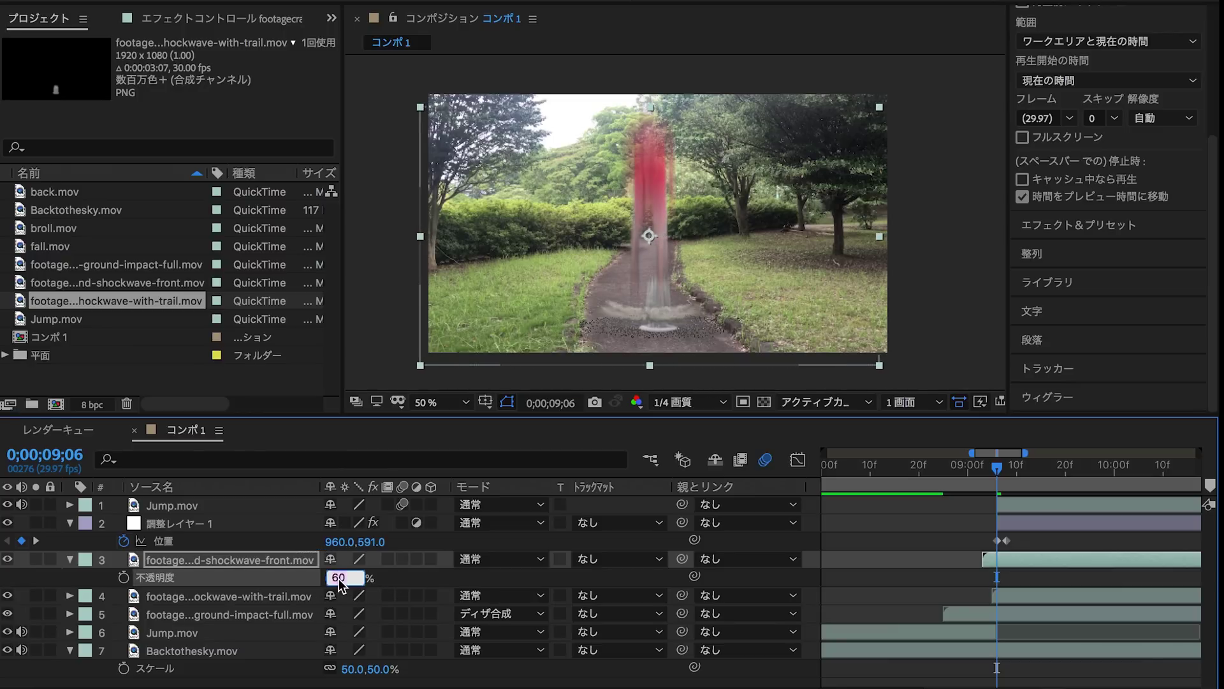
left_click(1024, 596)
key("t")
key("Page_Down")
key("Page_Down")
key("Page_Down")
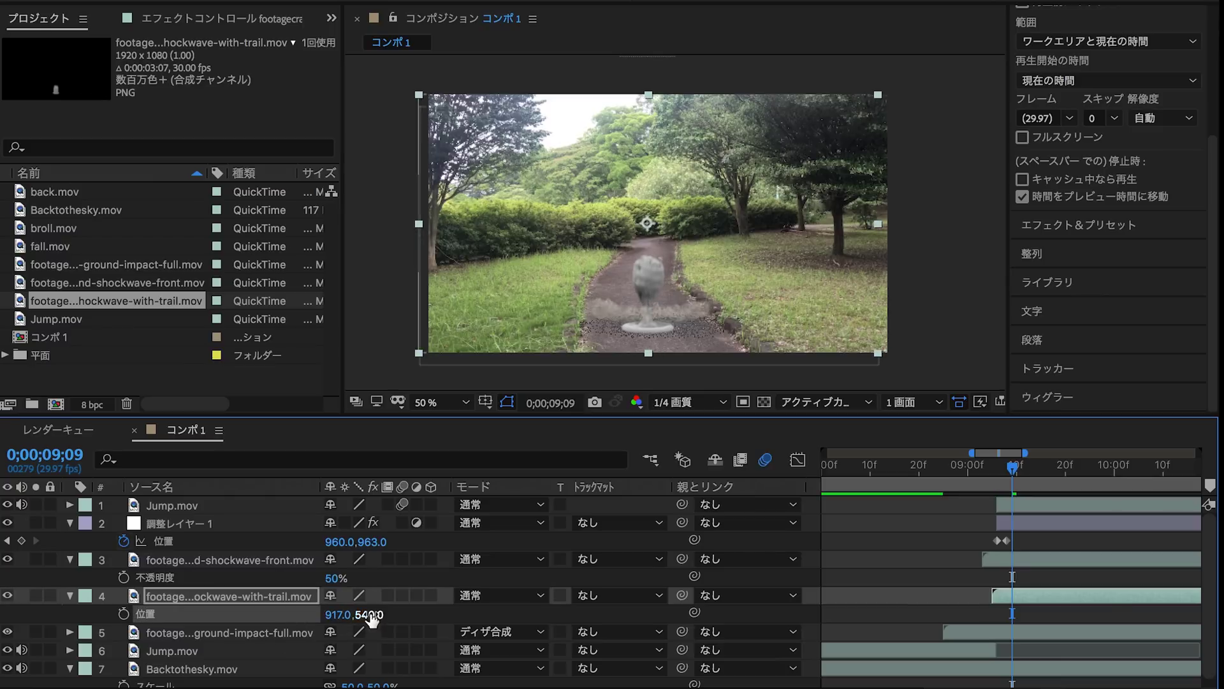
Step: Enlarge the shockwave trail layer and raise its Position to 917,-231
mouse_move(361, 618)
left_mouse_down()
mouse_move(331, 619)
mouse_move(409, 636)
mouse_move(325, 614)
left_mouse_up()
key("s")
key("o")
key("p")
scroll(913, 576, "down", 3)
left_click(1024, 467)
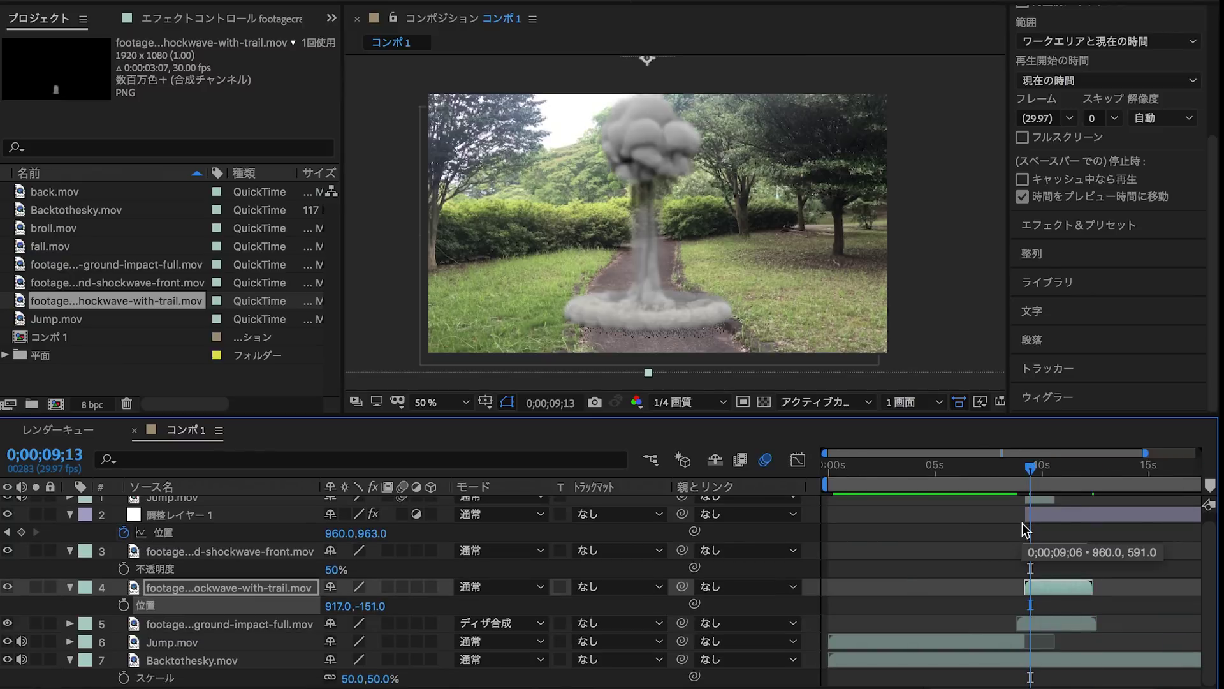
scroll(1022, 468, "up", 5)
left_click_drag(1007, 468, 962, 469)
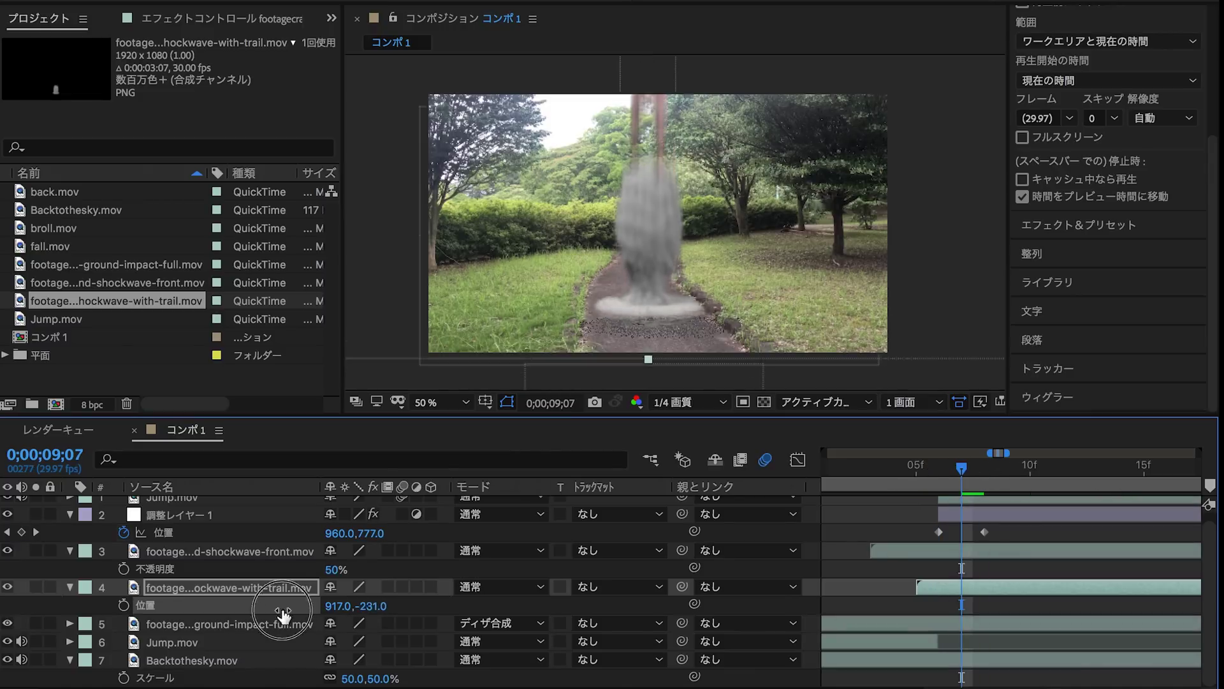
Step: Set the trail layer's opacity to 60% and delay its clip by one frame
key("t")
left_click(341, 604)
type("40")
key("Return")
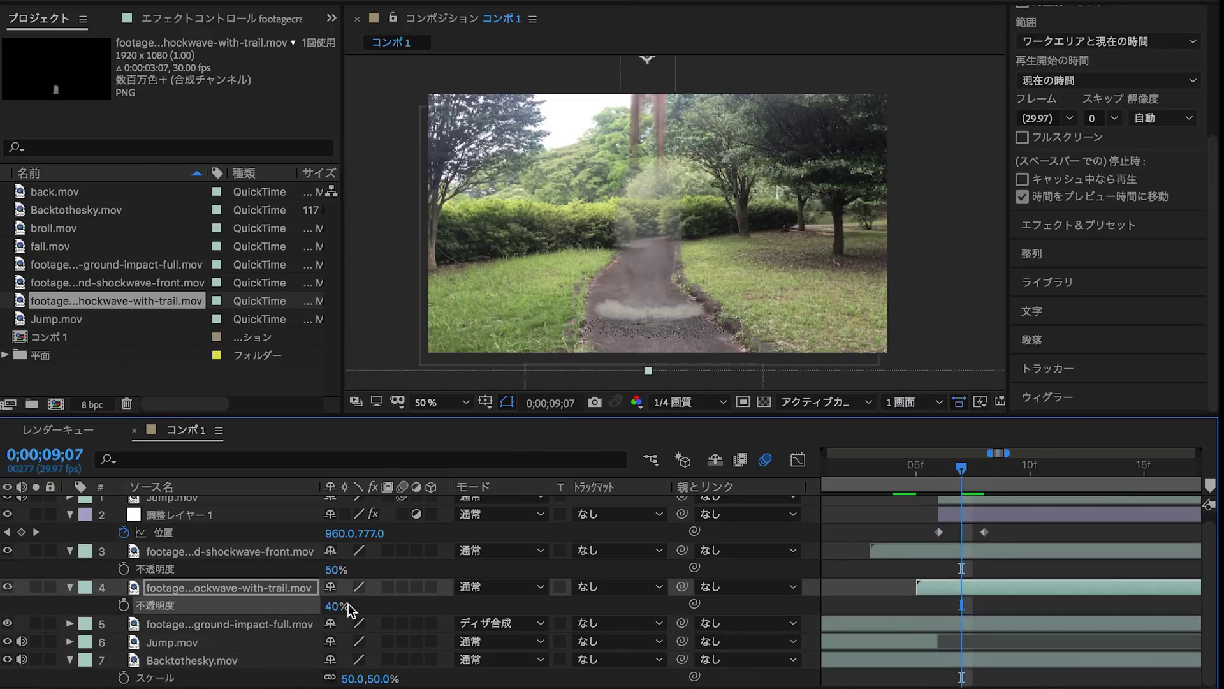
left_click_drag(958, 475, 907, 472)
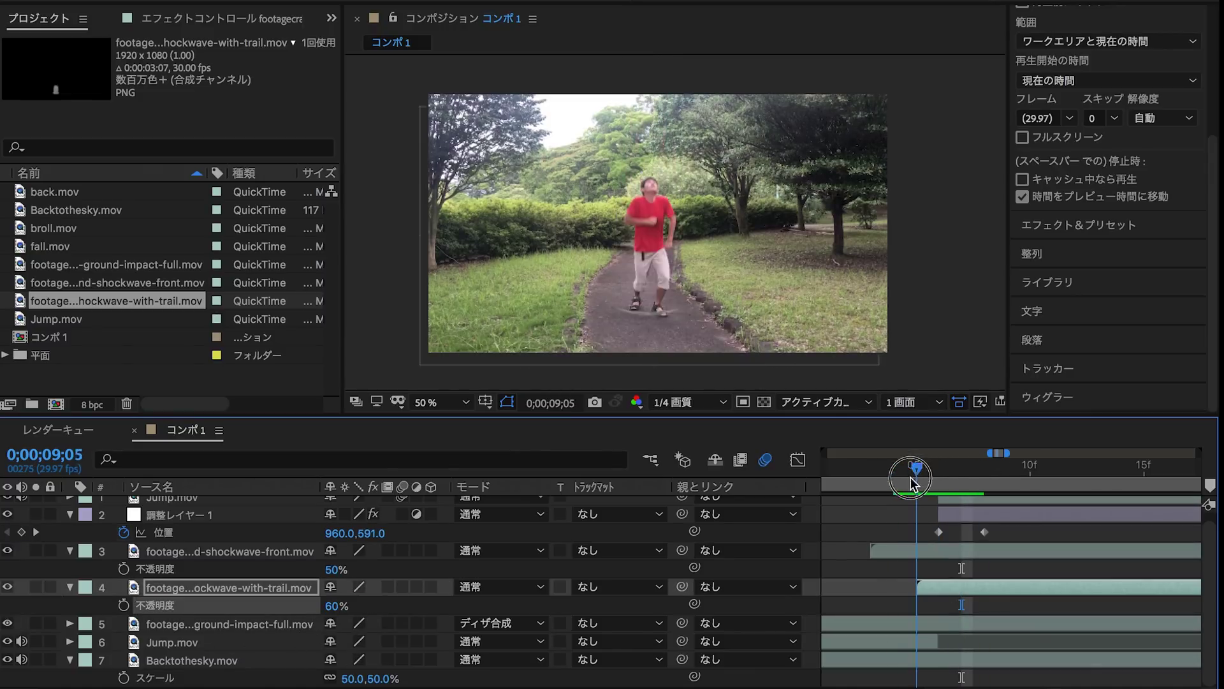
left_click_drag(936, 586, 958, 588)
mouse_move(931, 472)
left_mouse_down()
mouse_move(874, 491)
mouse_move(944, 513)
left_mouse_up()
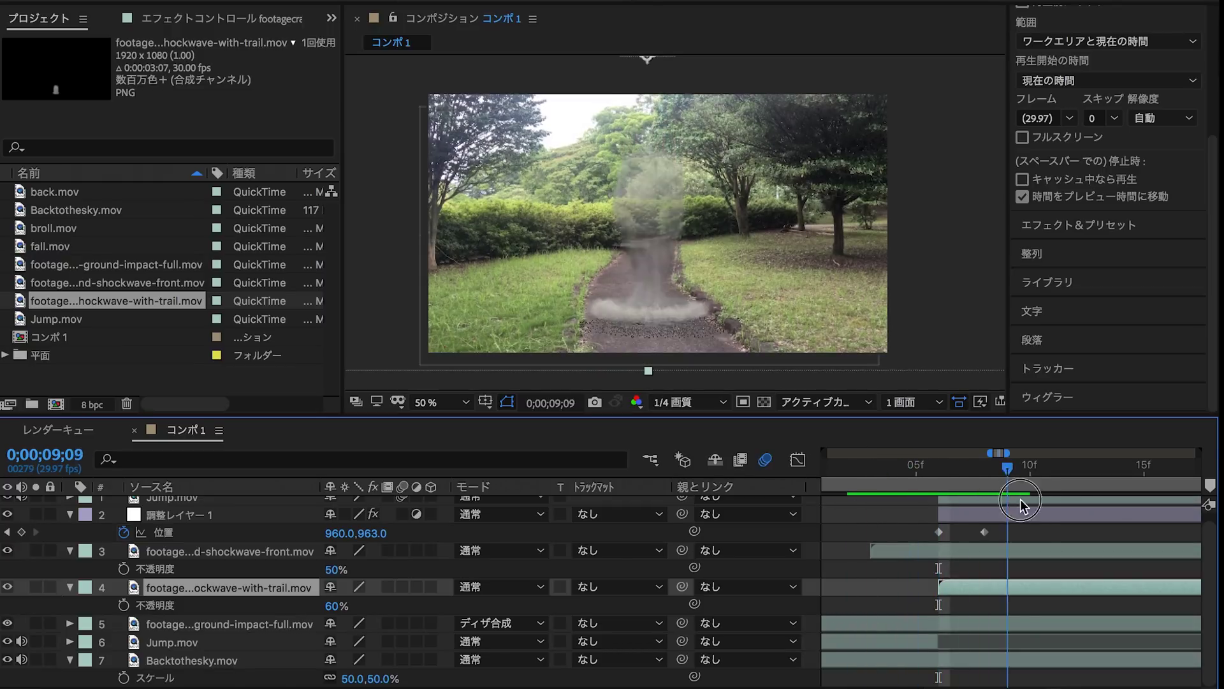
left_click(944, 550)
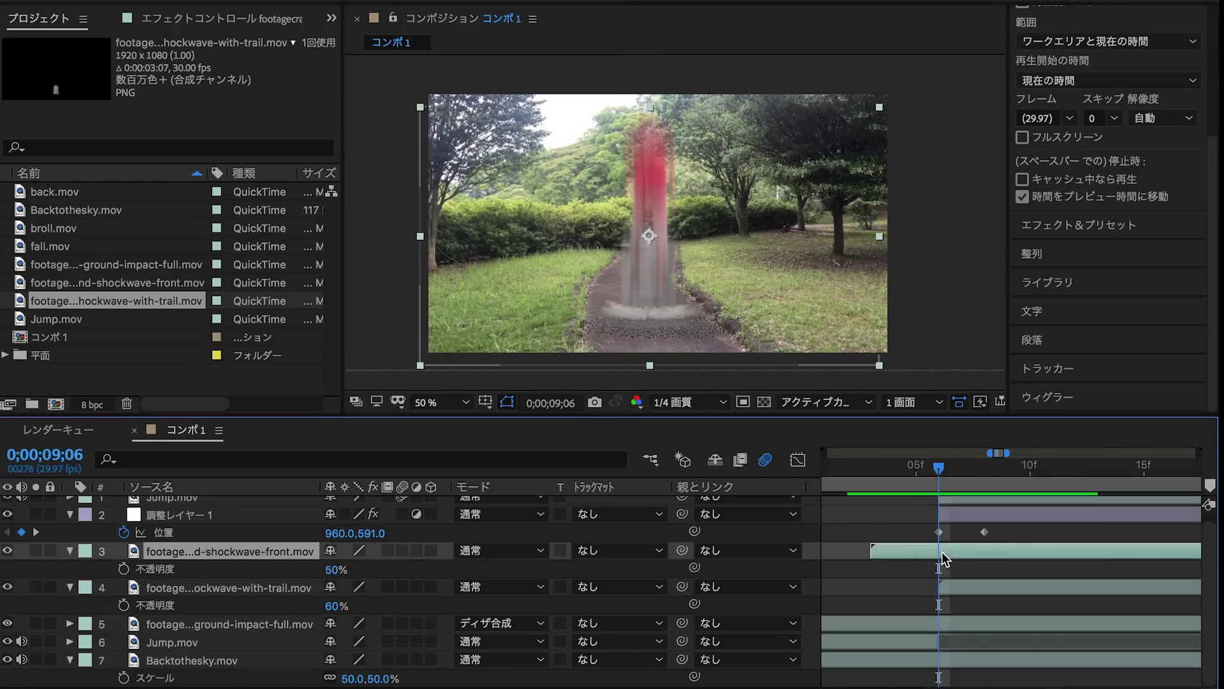
Step: Preview the impact, scrubbing from frame 9;05 to 9;09
key("p")
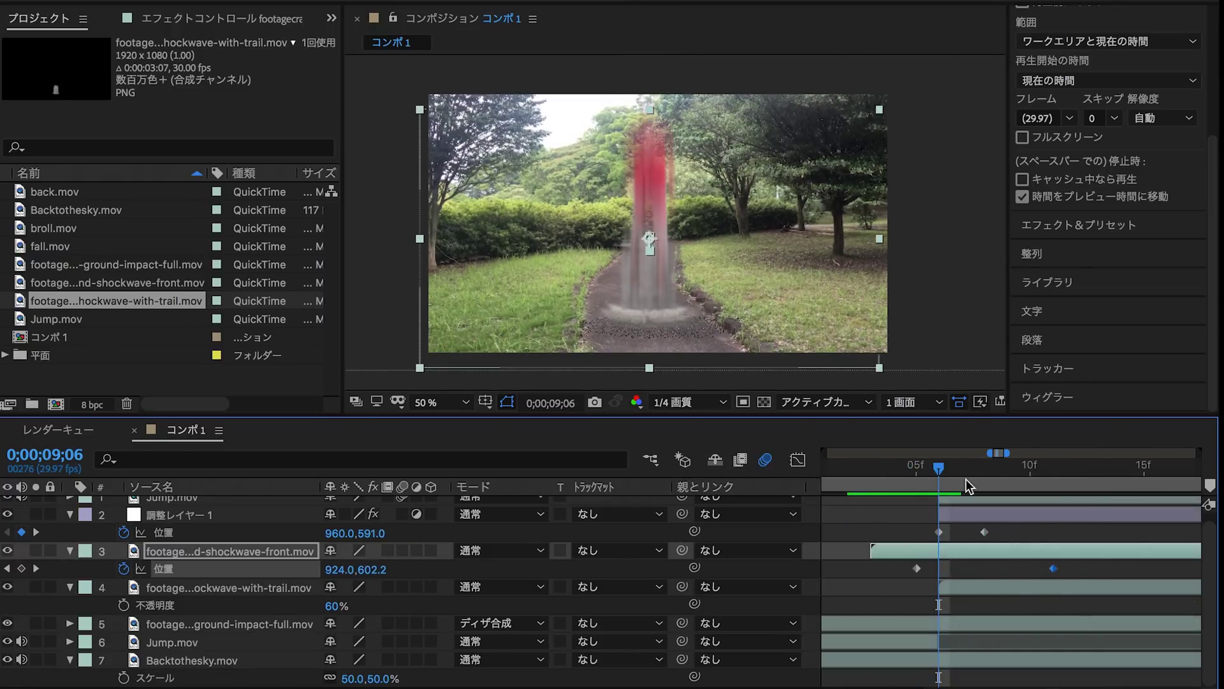
key("space")
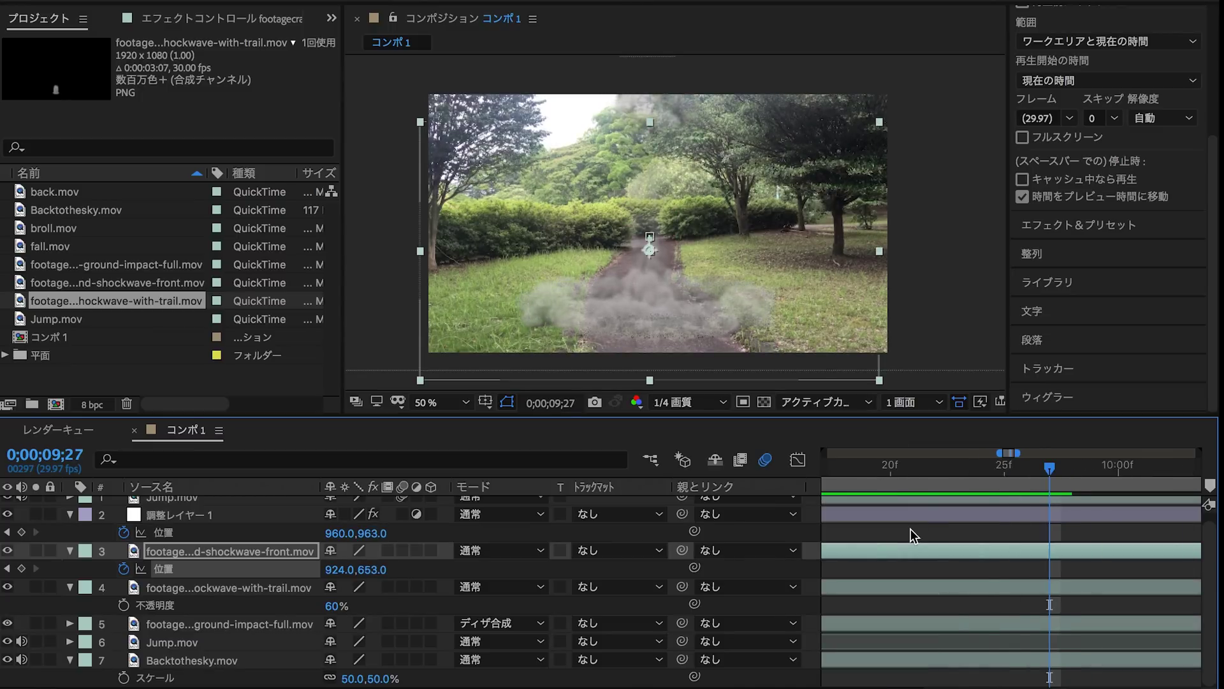
key("minus")
left_click(988, 469)
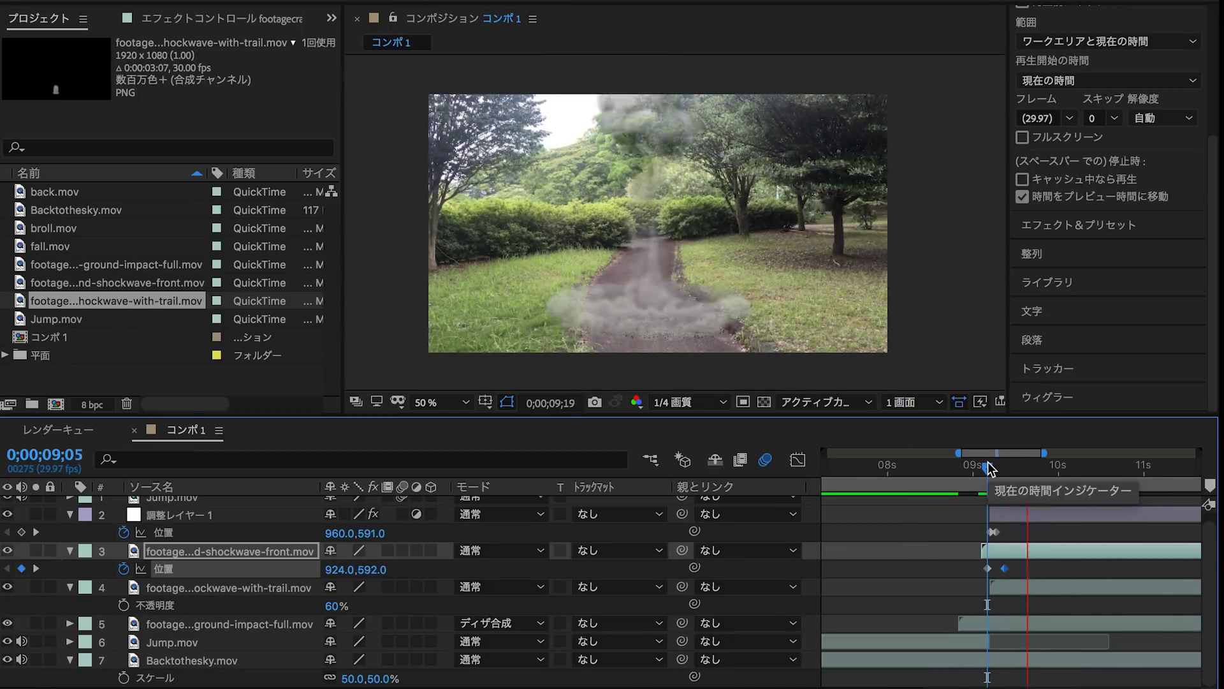
left_click_drag(988, 469, 996, 475)
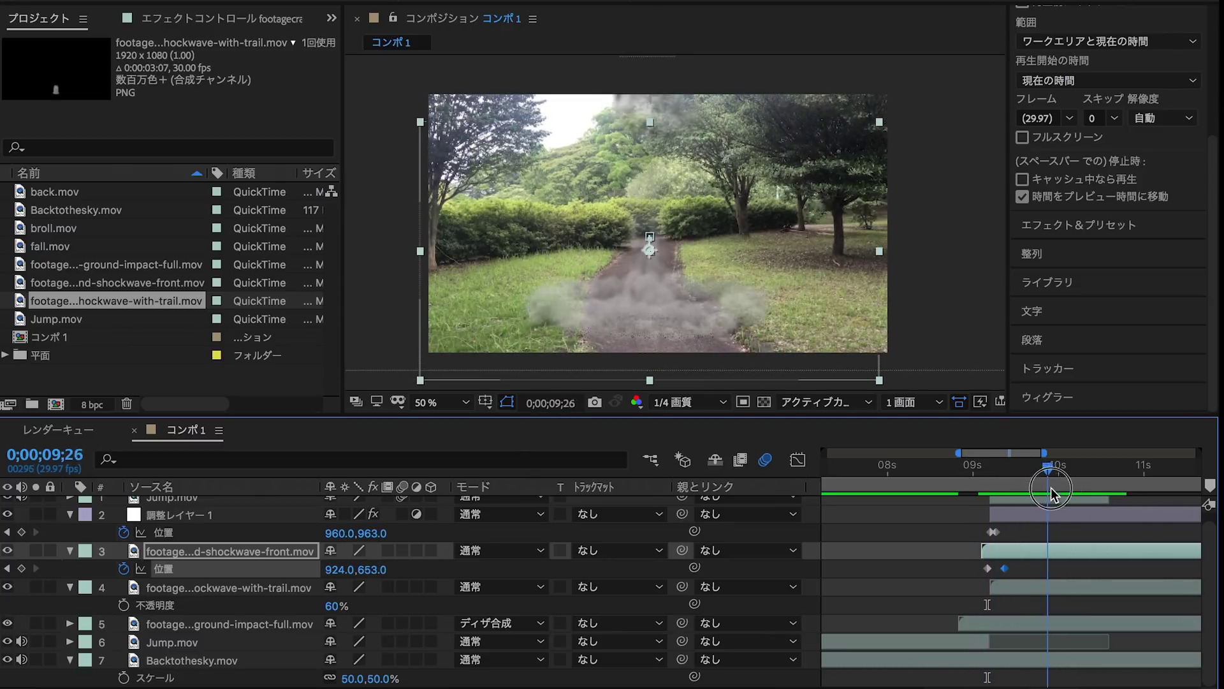
Step: Duplicate the front shockwave layer, place it below the trail layer, and blend it with 乗算 (Multiply)
left_click(206, 592)
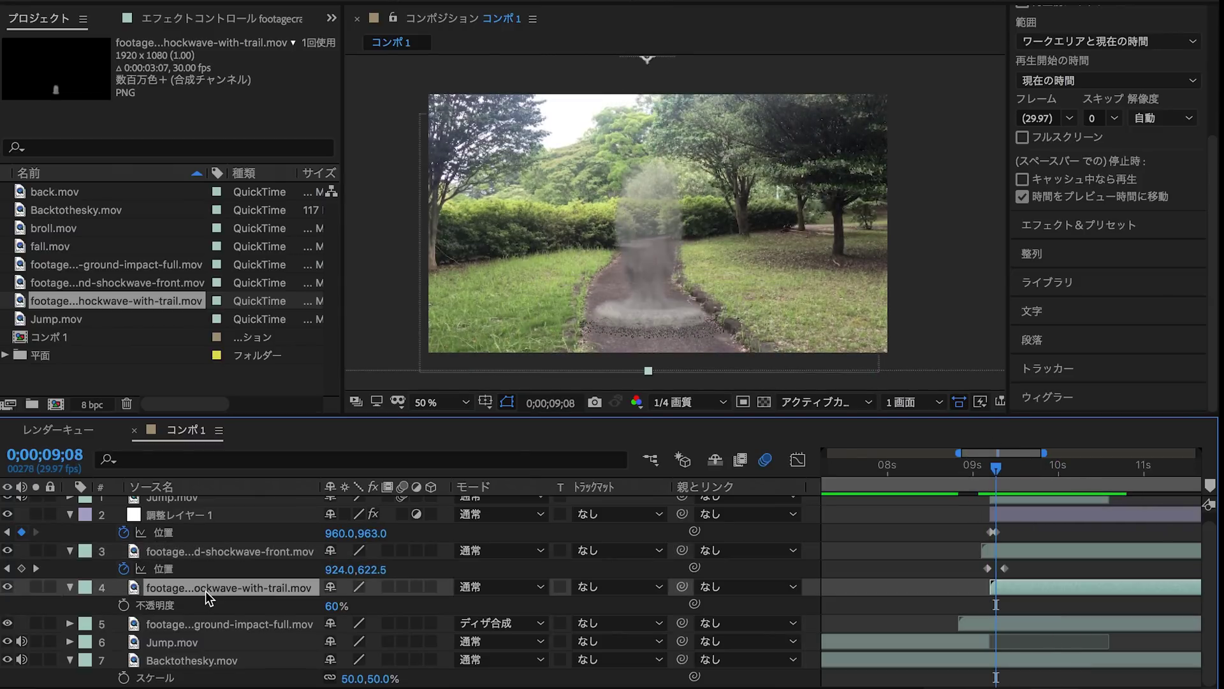
left_click(258, 546)
key("ctrl+d")
left_click_drag(256, 546, 230, 605)
left_click(500, 605)
left_click(498, 641)
Step: Preview the composite, collapse the layer properties, and select all eight layers
key("space")
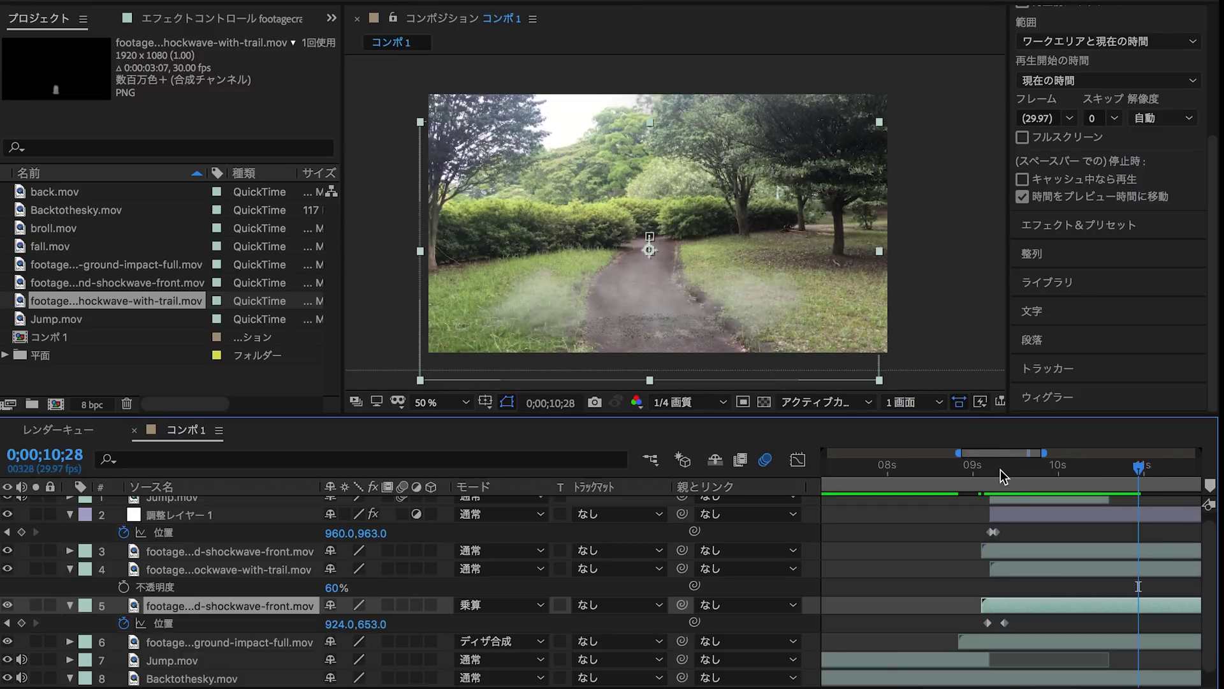
scroll(992, 475, "down", 3)
left_click(70, 569)
left_click(70, 577)
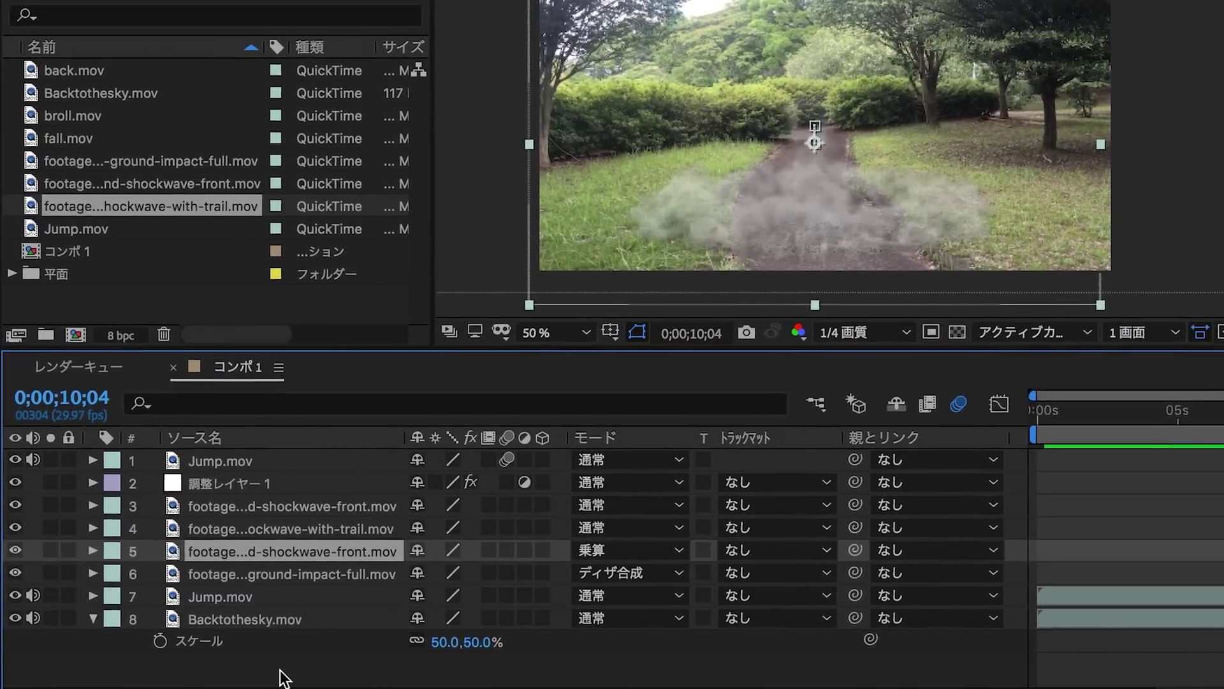
left_click_drag(267, 677, 167, 467)
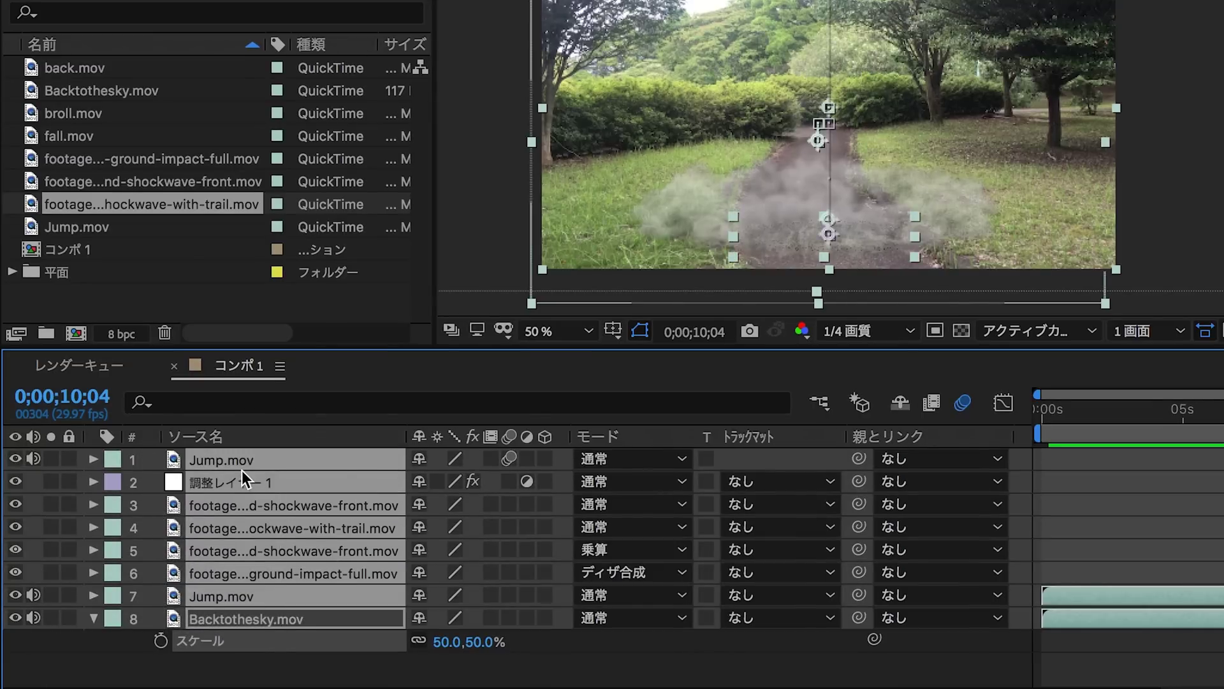
Step: Pre-compose the eight selected layers into a composition named Superman
right_click(237, 472)
left_click(338, 592)
type("Super")
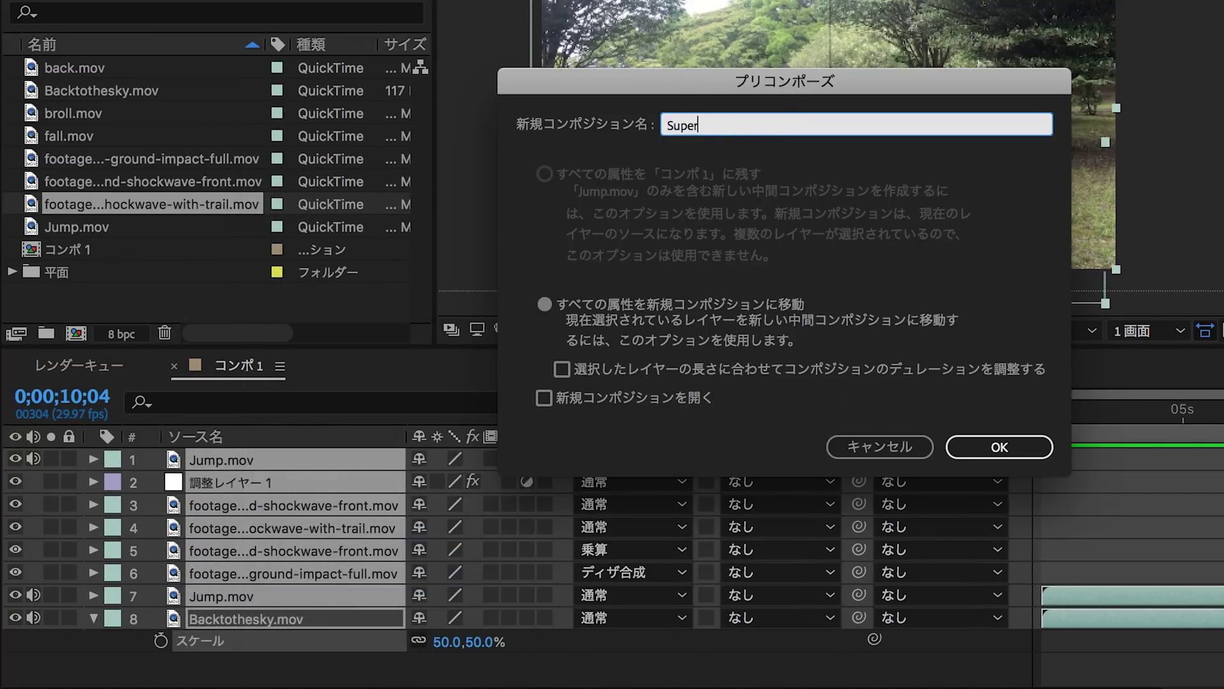
type("man")
key("Return")
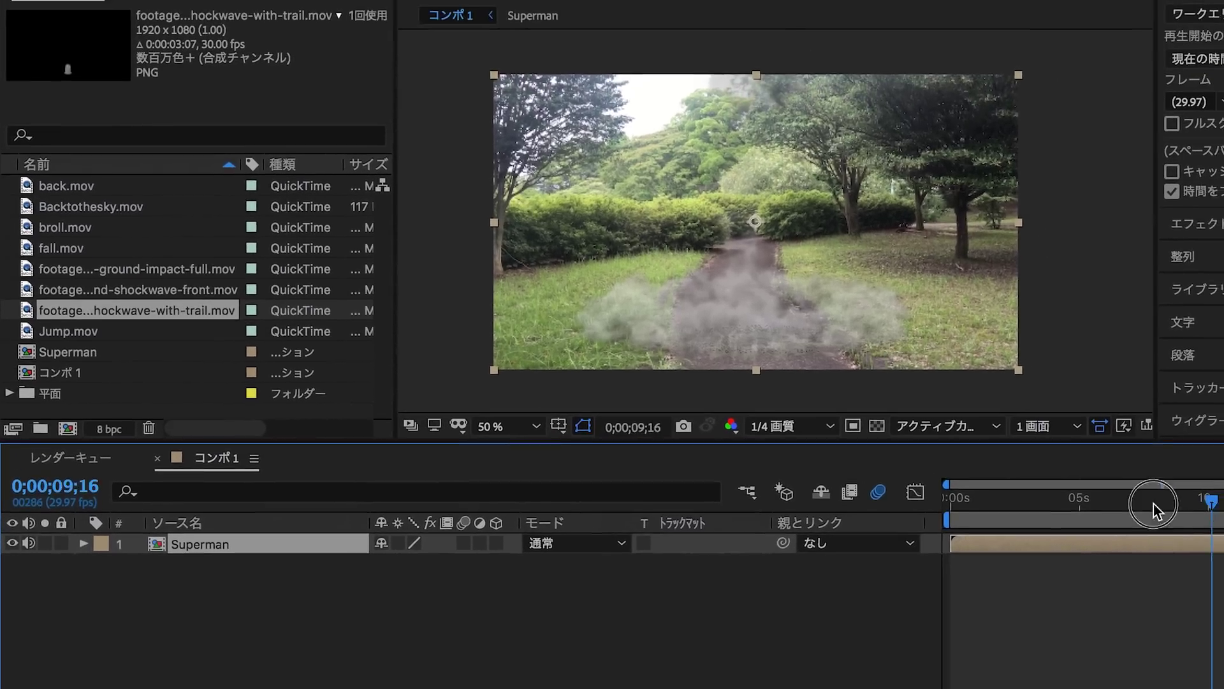
mouse_move(1154, 504)
left_mouse_down()
mouse_move(1061, 529)
mouse_move(1132, 535)
left_mouse_up()
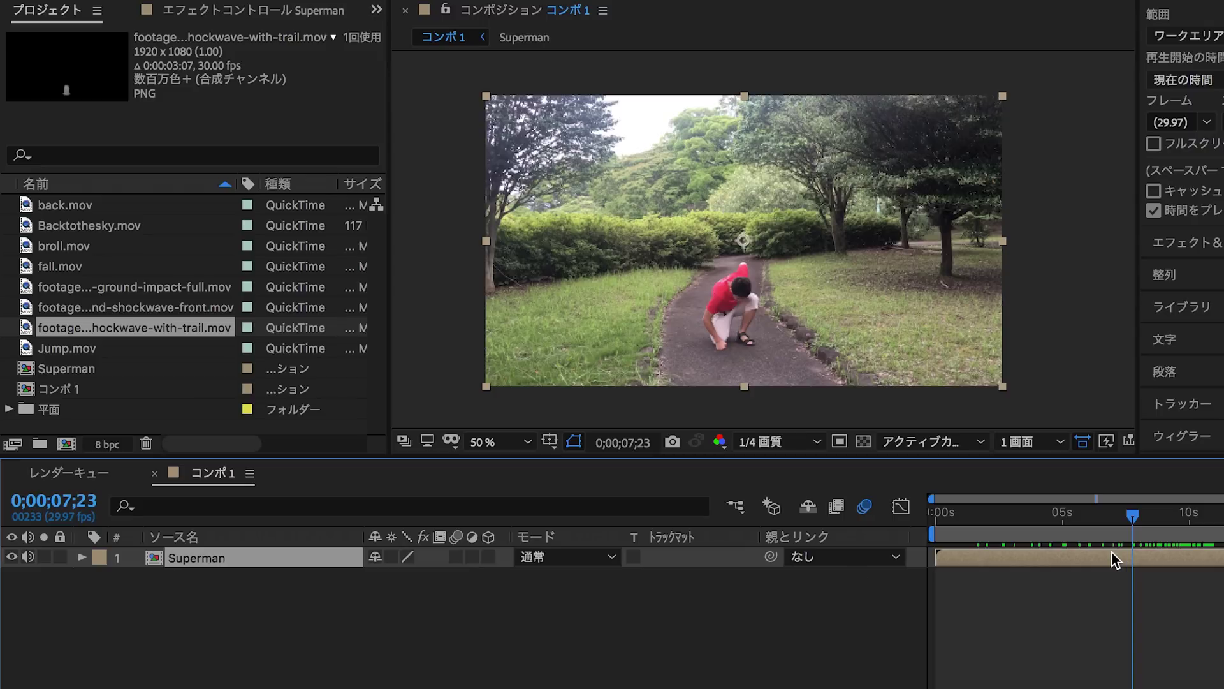
Step: Scale the Superman precomp to 120% and add Position keyframes at 0 s and 20 s
left_click_drag(400, 578, 426, 580)
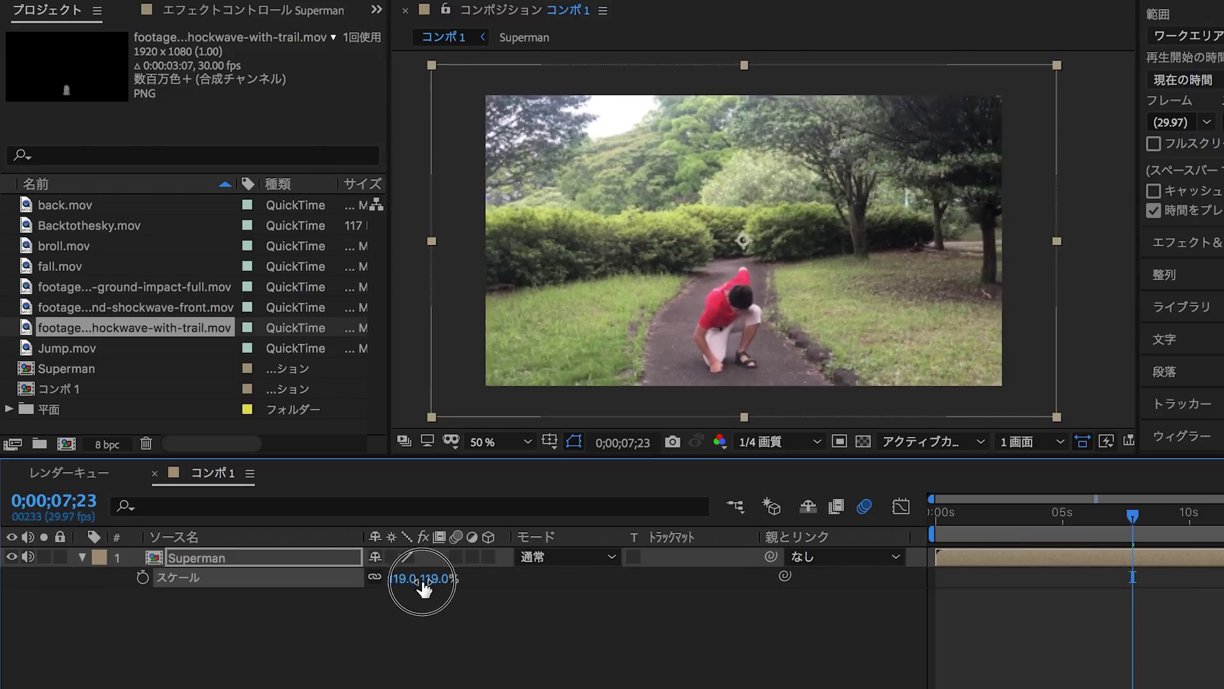
key("p")
left_click(142, 577)
left_click_drag(973, 586, 939, 577)
left_click(28, 577)
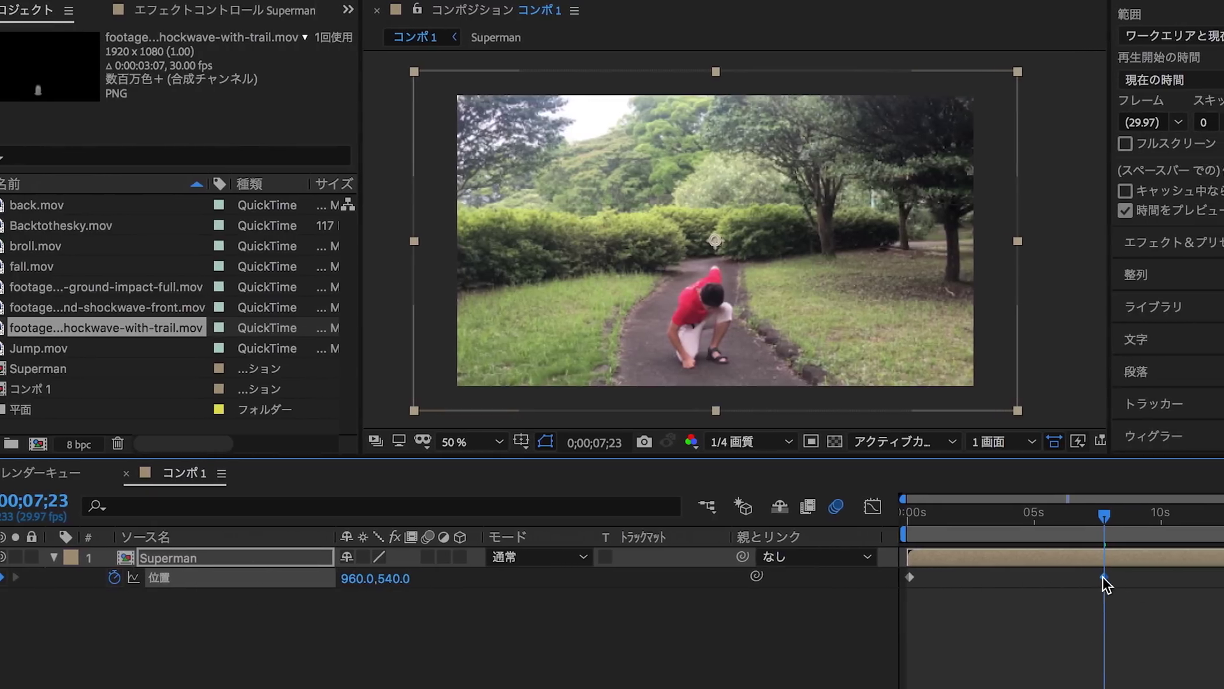
left_click_drag(1104, 578, 1211, 579)
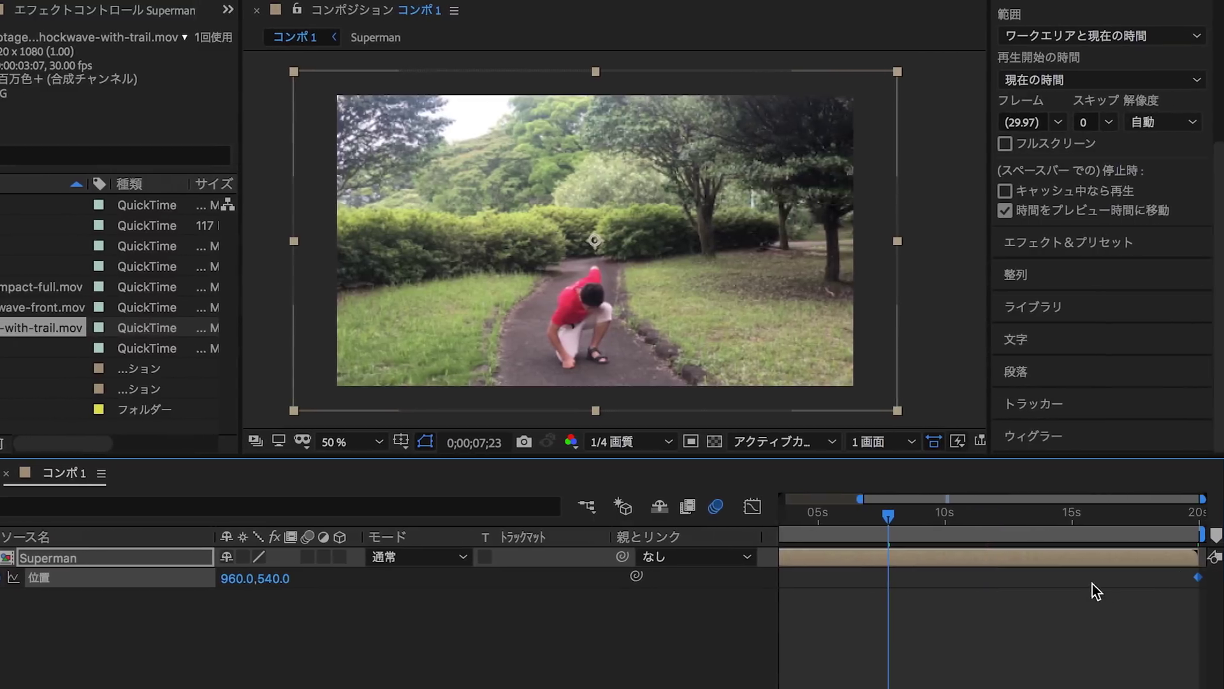
key("minus")
left_click(784, 577, "shift")
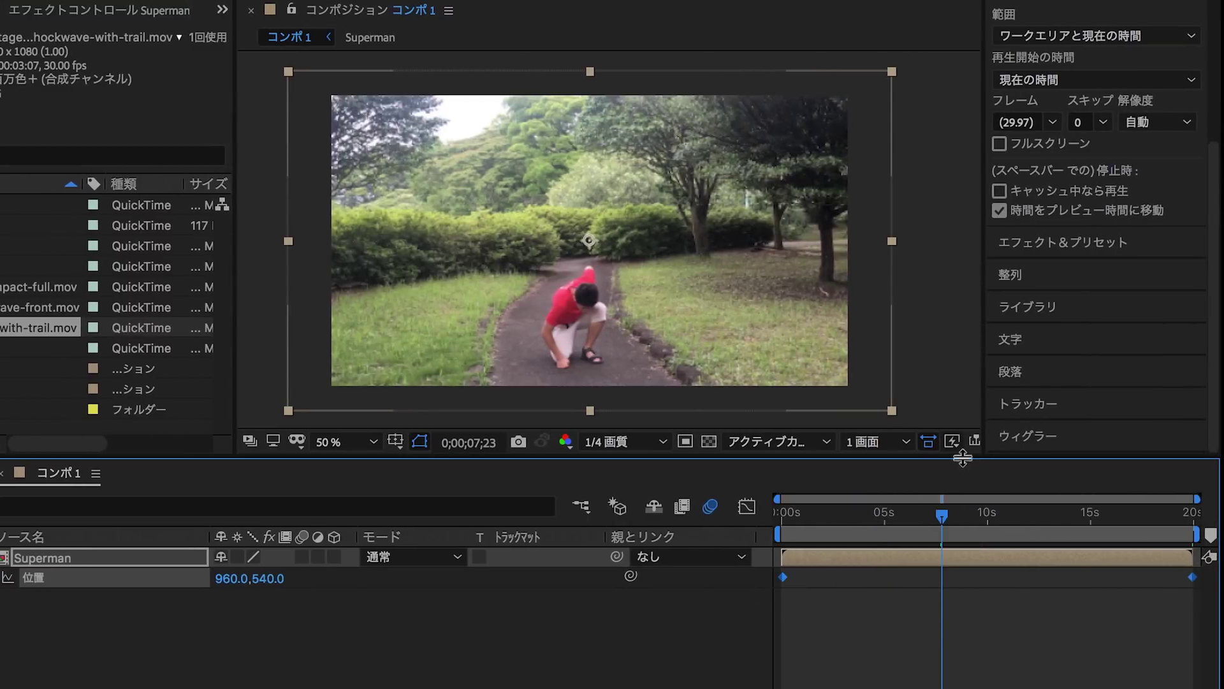
left_click(1026, 438)
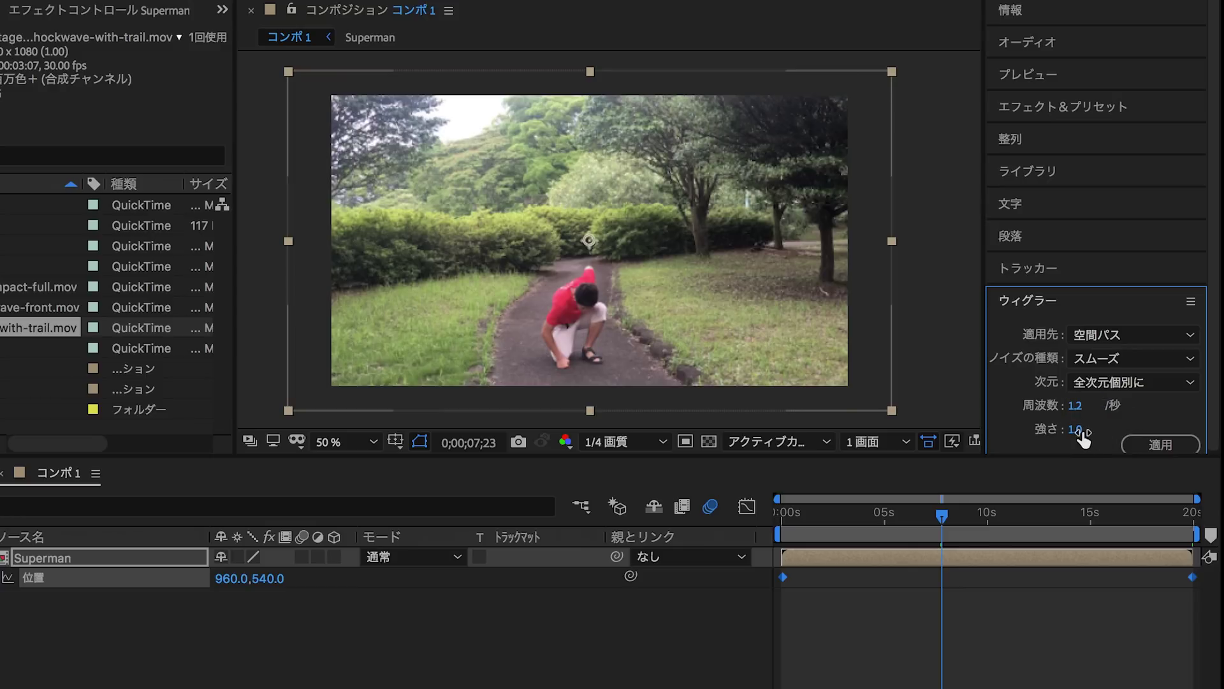
type("1.5")
Step: Wiggle all Superman Position keyframes with frequency 1.2 and strength 1.5
left_click(1157, 415)
left_click(1157, 438)
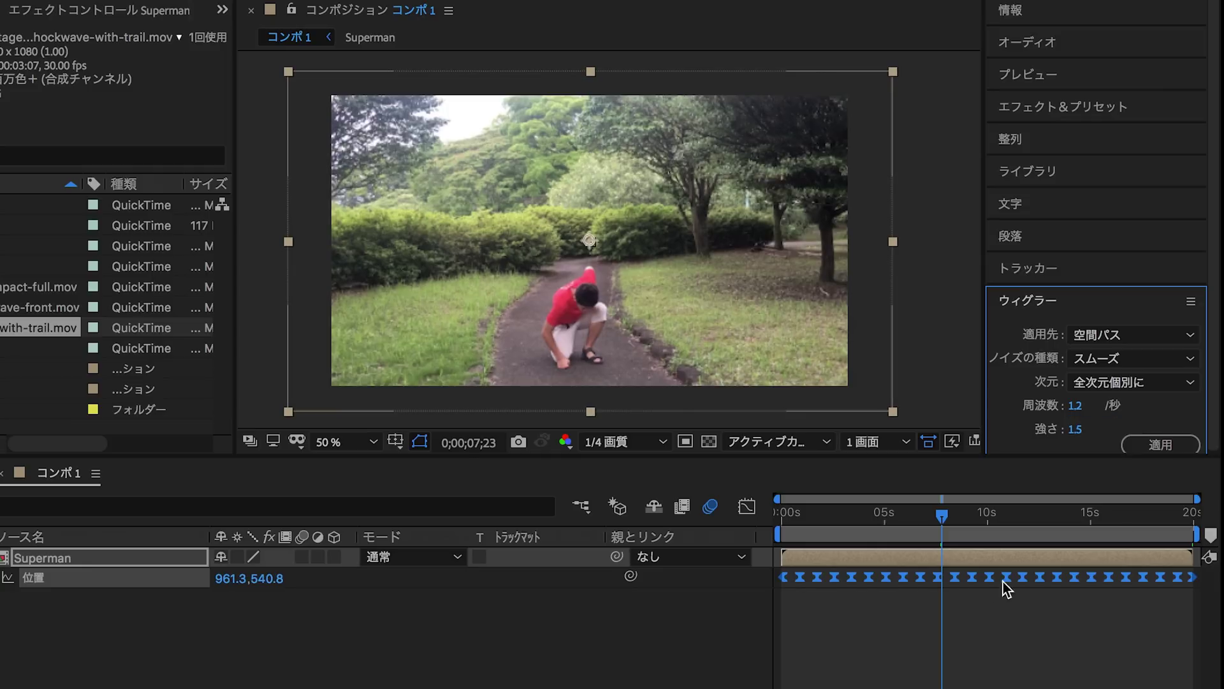
mouse_move(929, 511)
left_mouse_down()
mouse_move(804, 512)
mouse_move(932, 513)
mouse_move(1010, 534)
left_mouse_up()
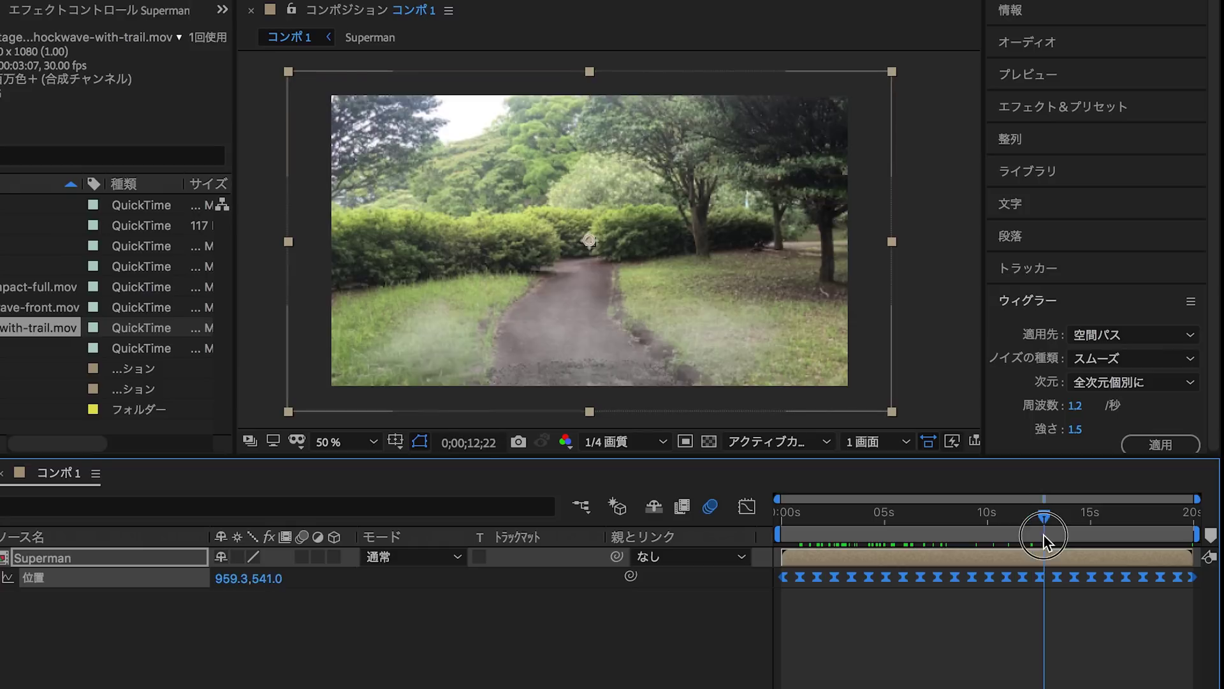
left_click_drag(1010, 534, 955, 534)
Step: Wiggle the keyframes around the impact with frequency 5.0 and strength 6.0
left_click(1010, 576)
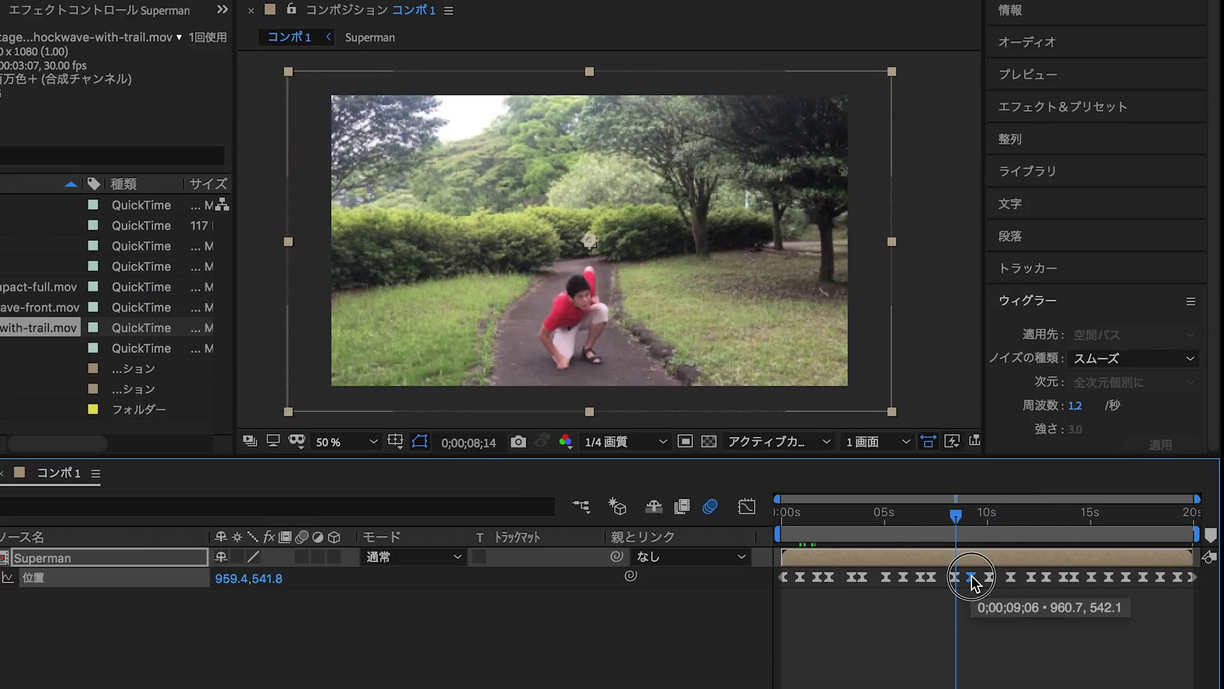
left_click_drag(989, 580, 1003, 584)
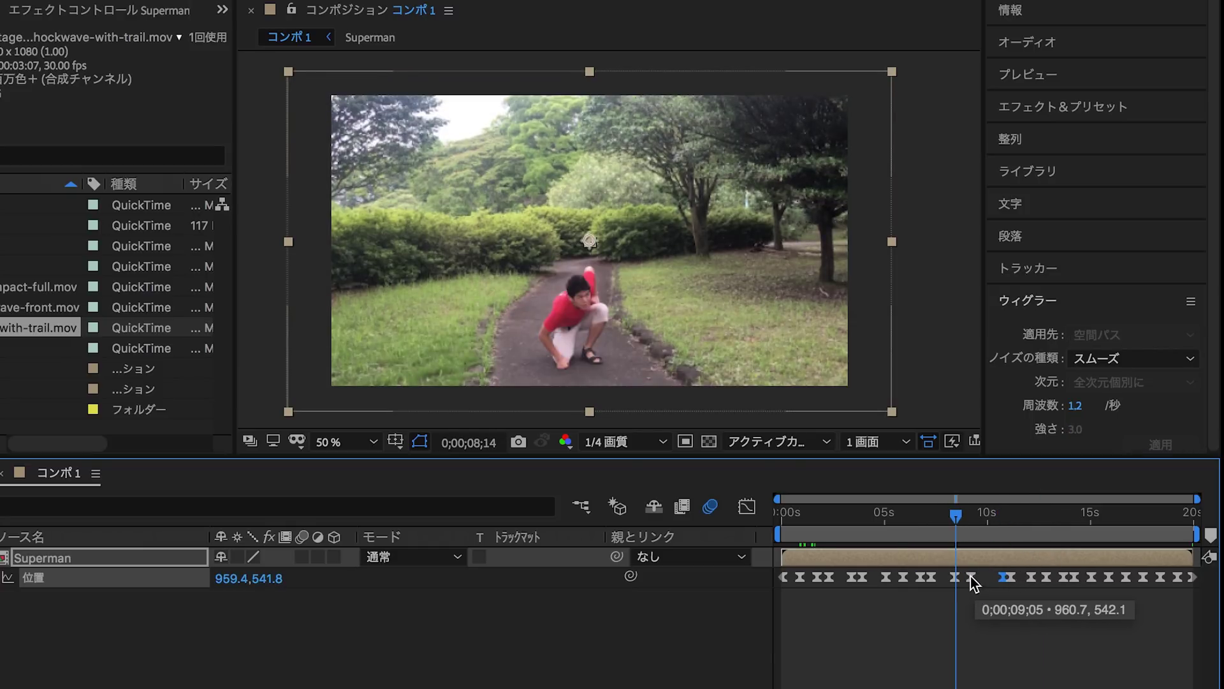
left_click_drag(956, 515, 988, 527)
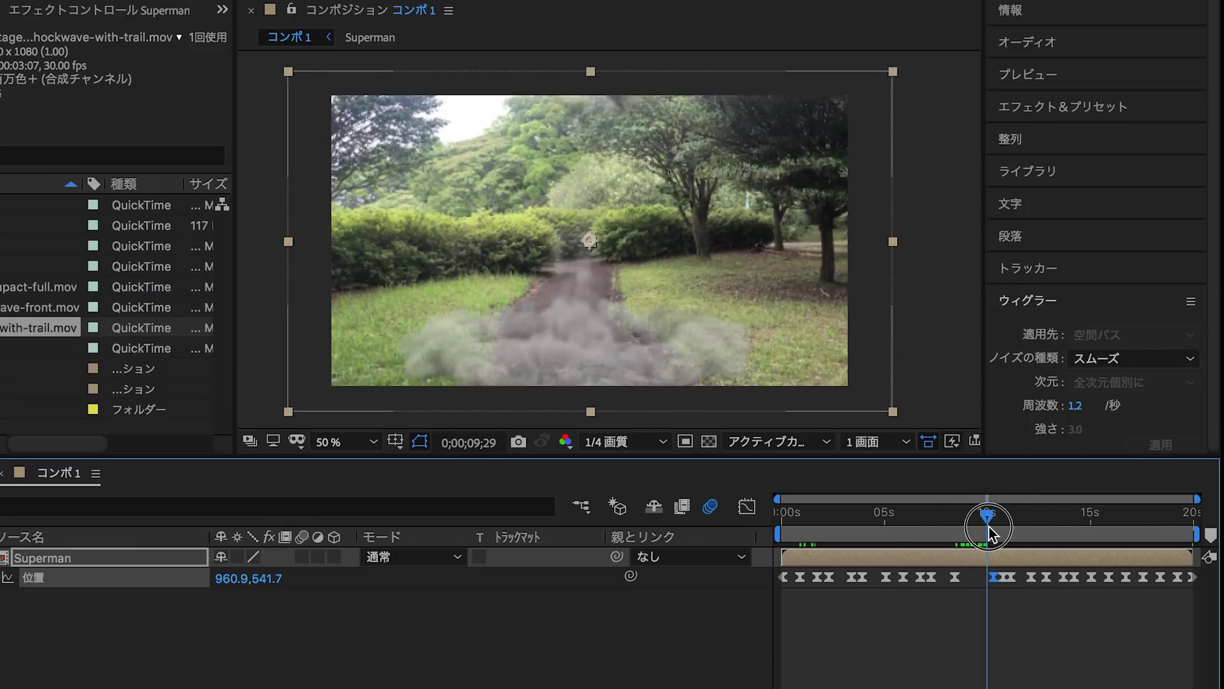
left_click(955, 577, "shift")
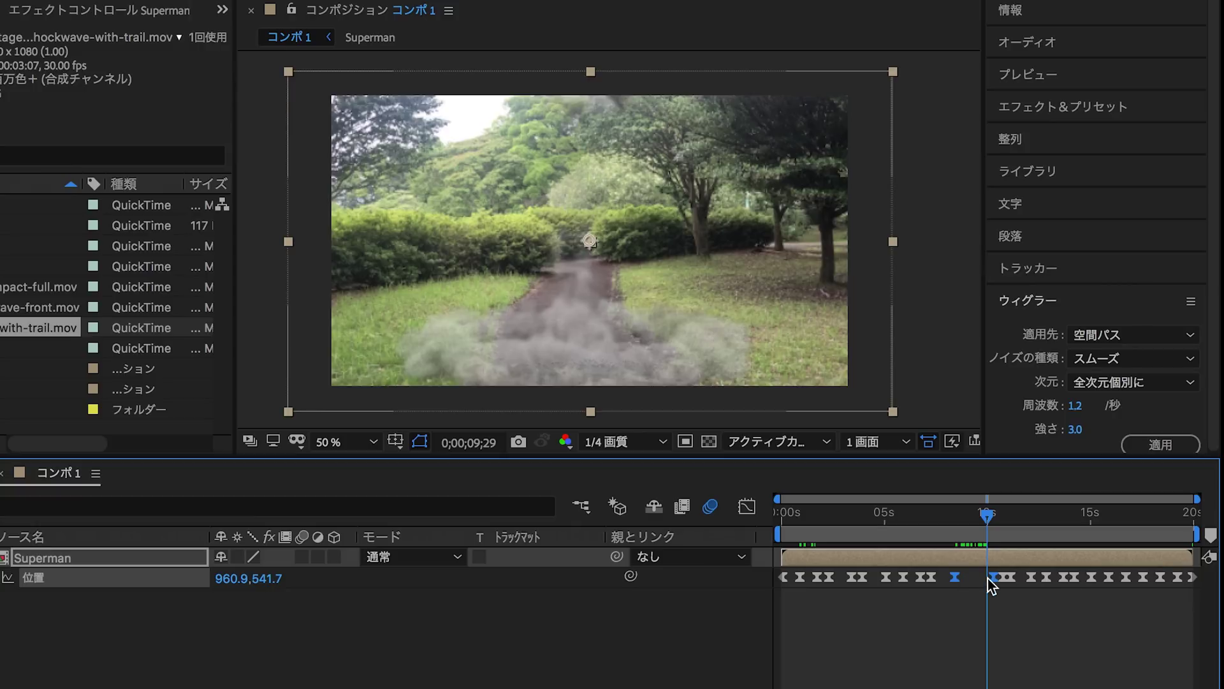
left_click(1073, 409)
type("6")
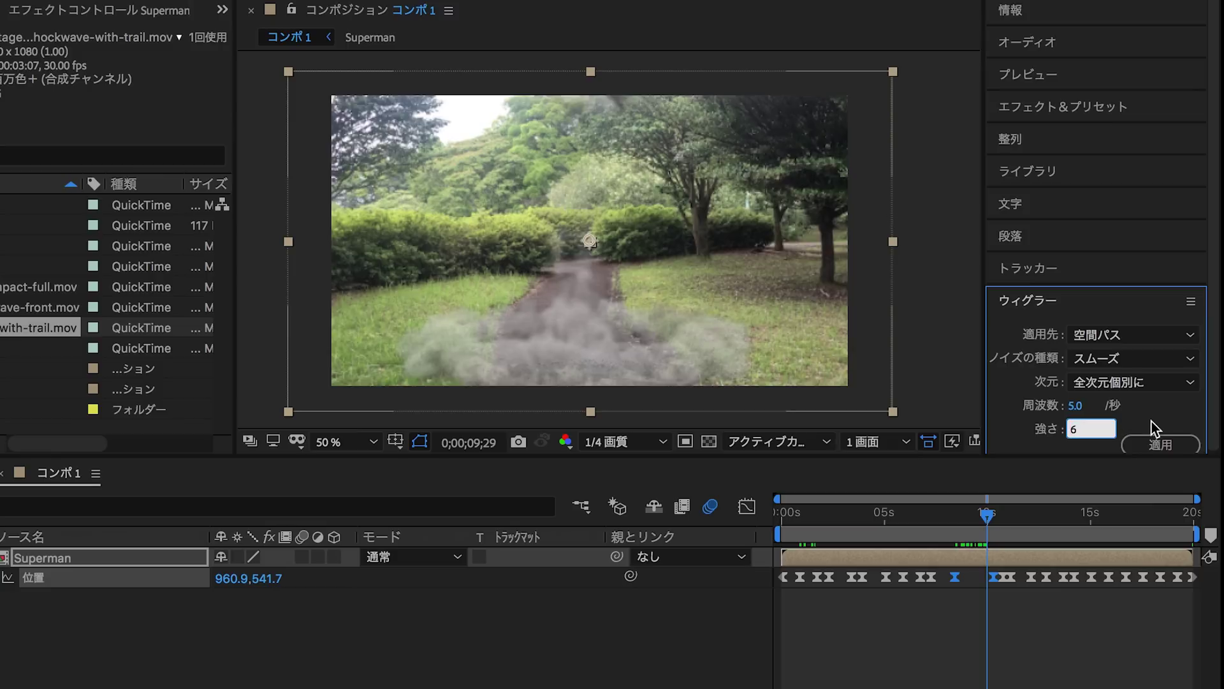
left_click(1158, 444)
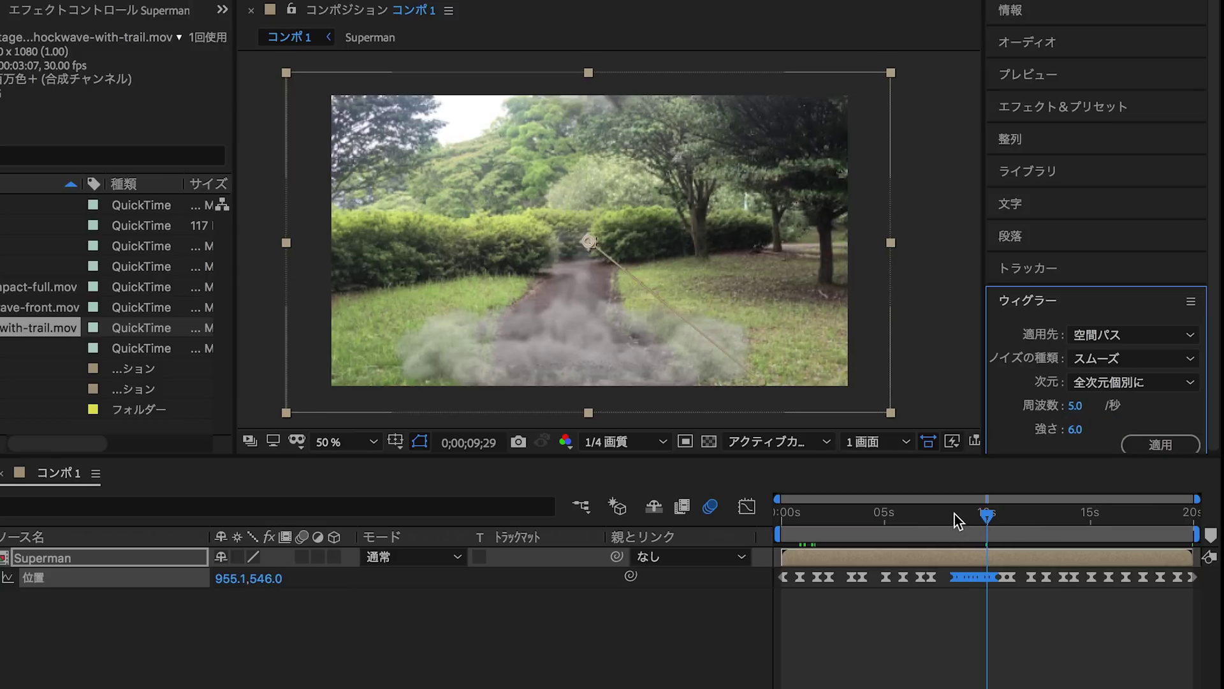
Step: Preview the shake around 10 seconds and bring bomb2.mp3 into the Superman comp
mouse_move(987, 516)
left_mouse_down()
mouse_move(1011, 537)
mouse_move(996, 530)
left_mouse_up()
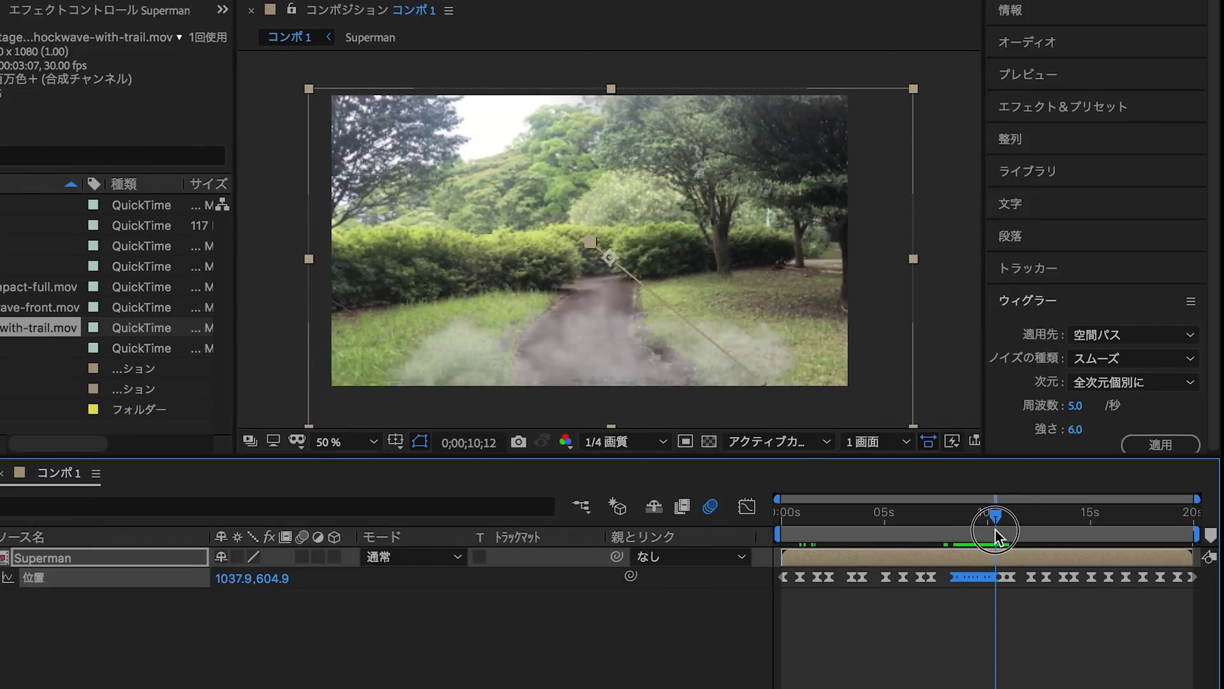
left_click(388, 550)
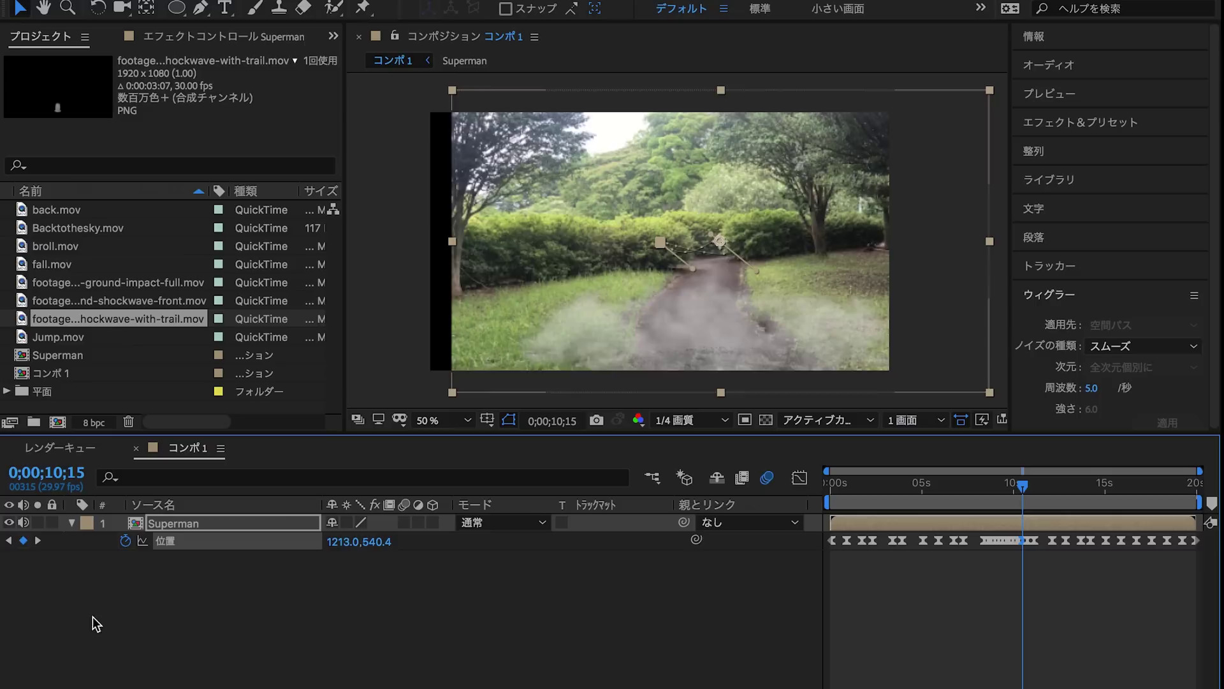
left_click(179, 552)
scroll(1020, 504, "up", 3)
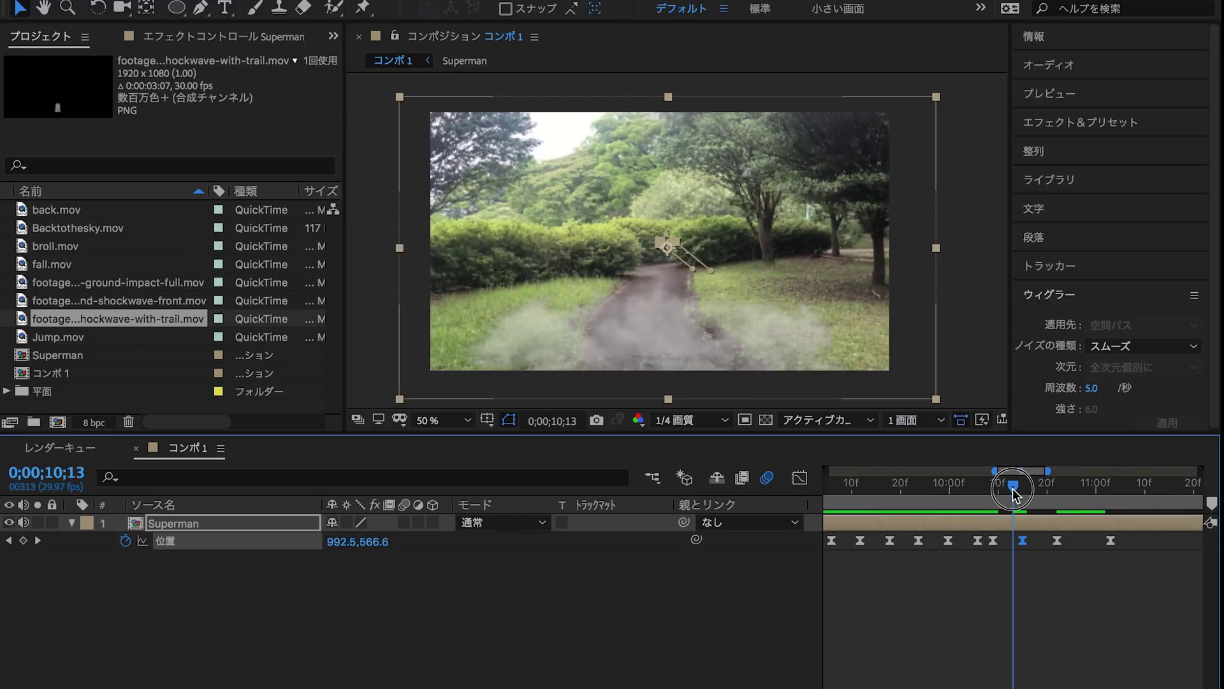
mouse_move(1017, 492)
left_mouse_down()
mouse_move(992, 517)
mouse_move(894, 525)
left_mouse_up()
scroll(982, 535, "down", 3)
mouse_move(841, 485)
left_mouse_down()
mouse_move(919, 500)
mouse_move(848, 498)
left_mouse_up()
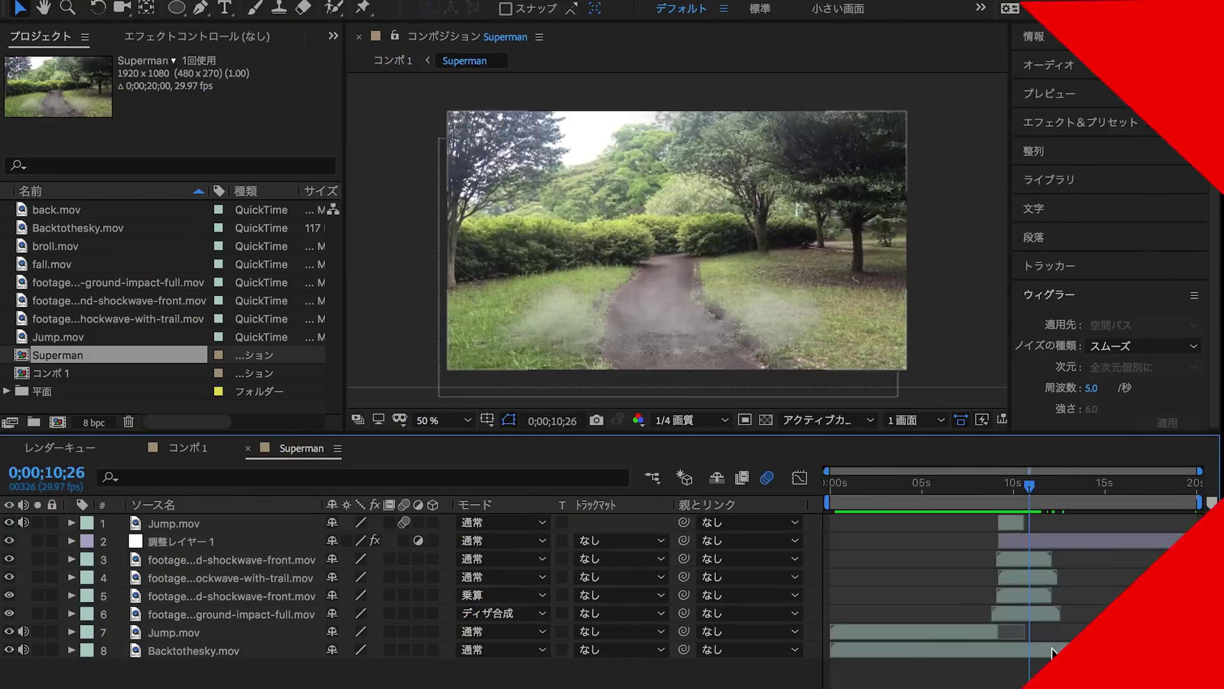
left_click_drag(561, 175, 264, 673)
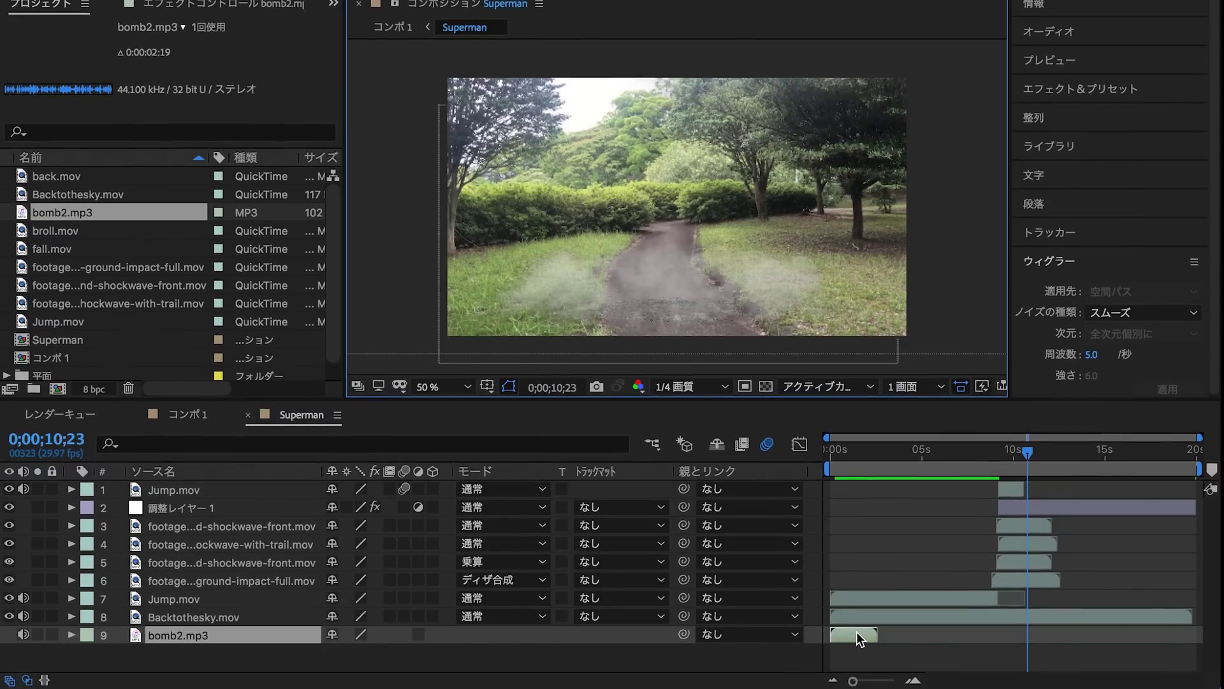
Step: Start bomb2.mp3 at about 9;09 and reveal its Audio Levels at +0.00 dB
left_click_drag(888, 630, 984, 629)
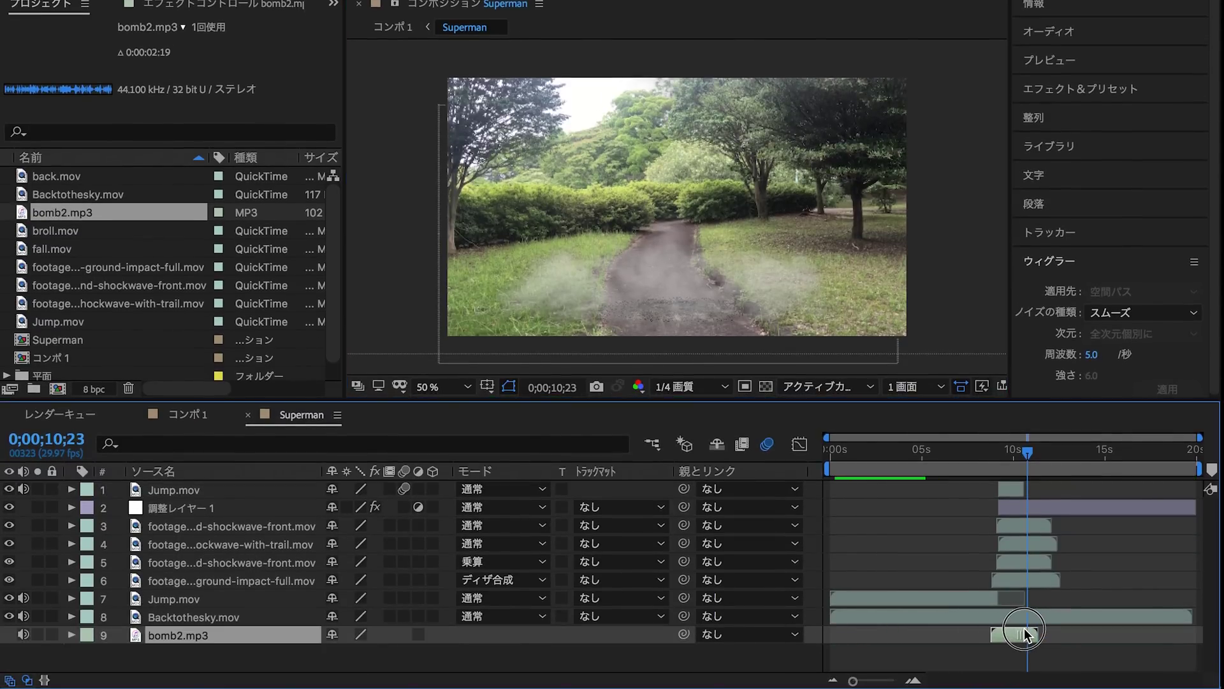
left_click(1000, 454)
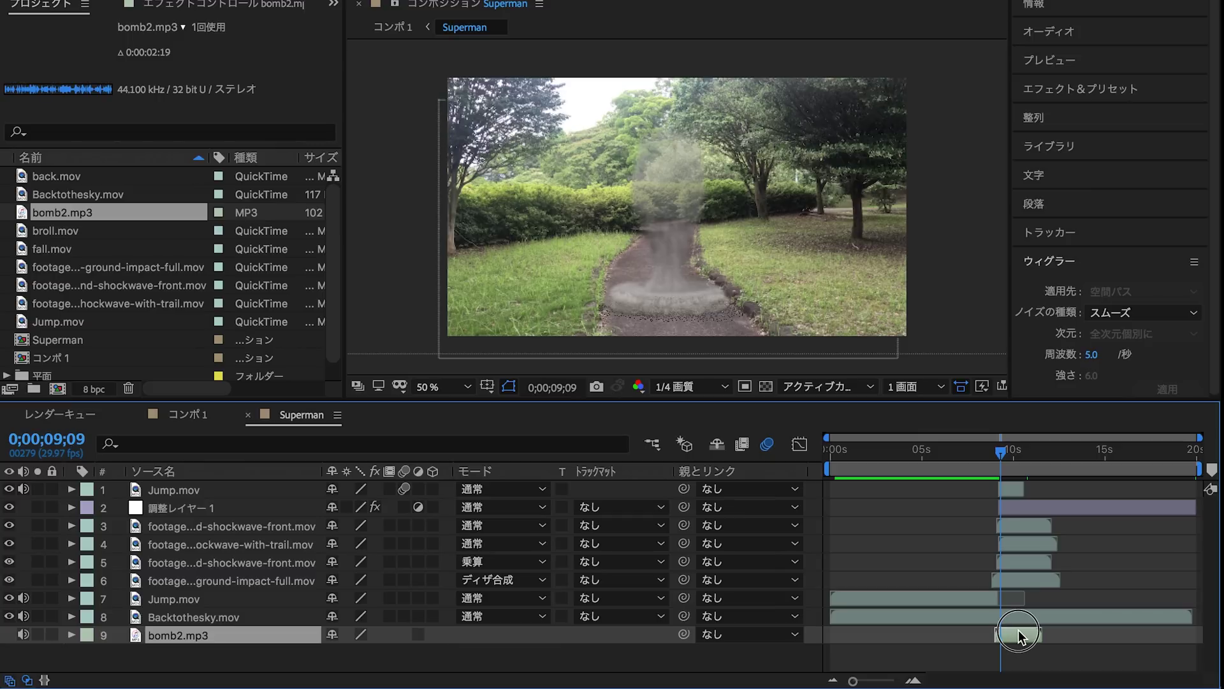
left_click(71, 635)
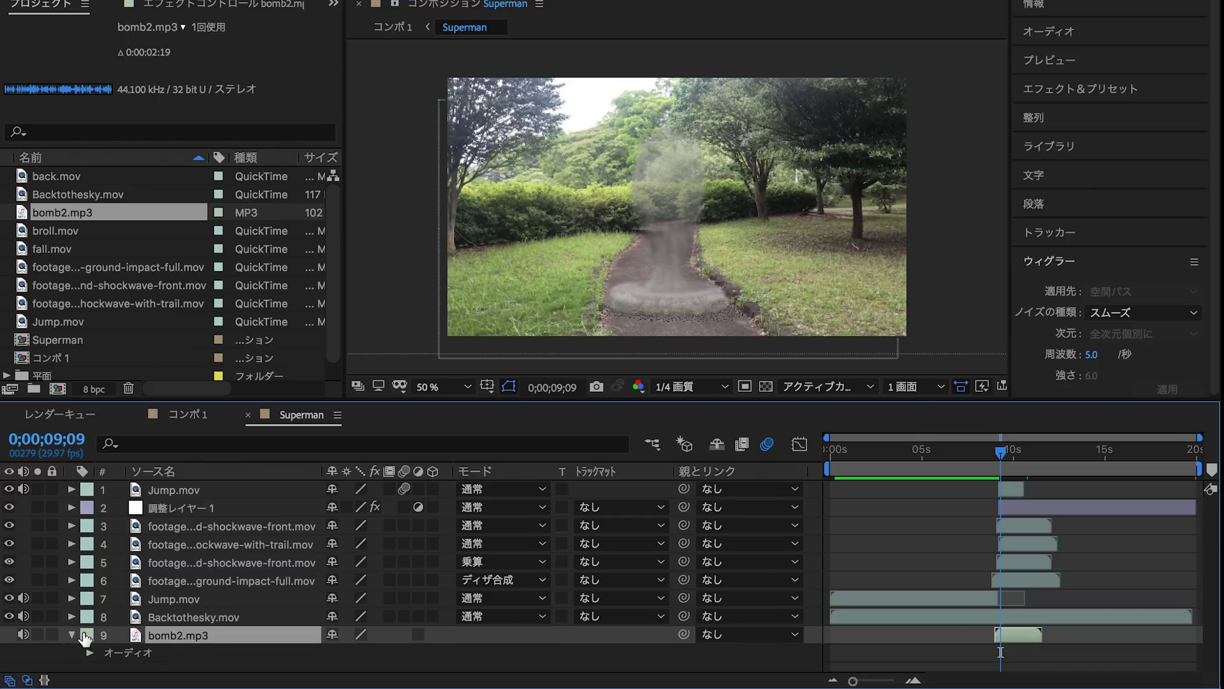
left_click(90, 652)
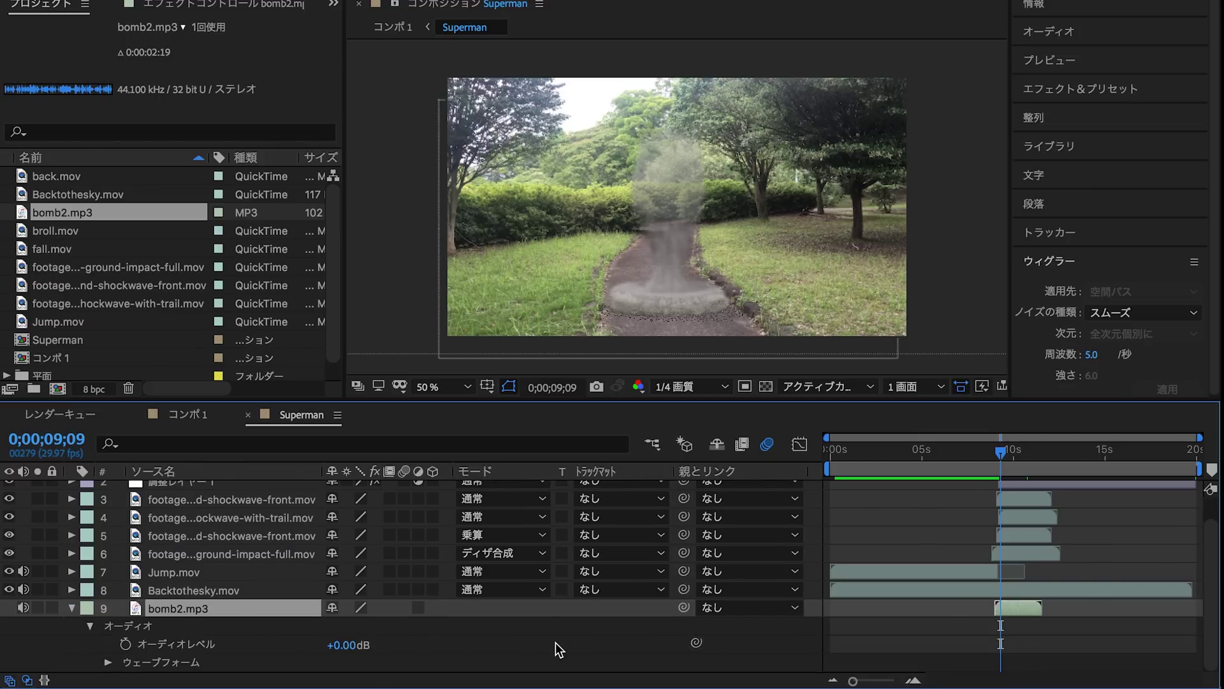